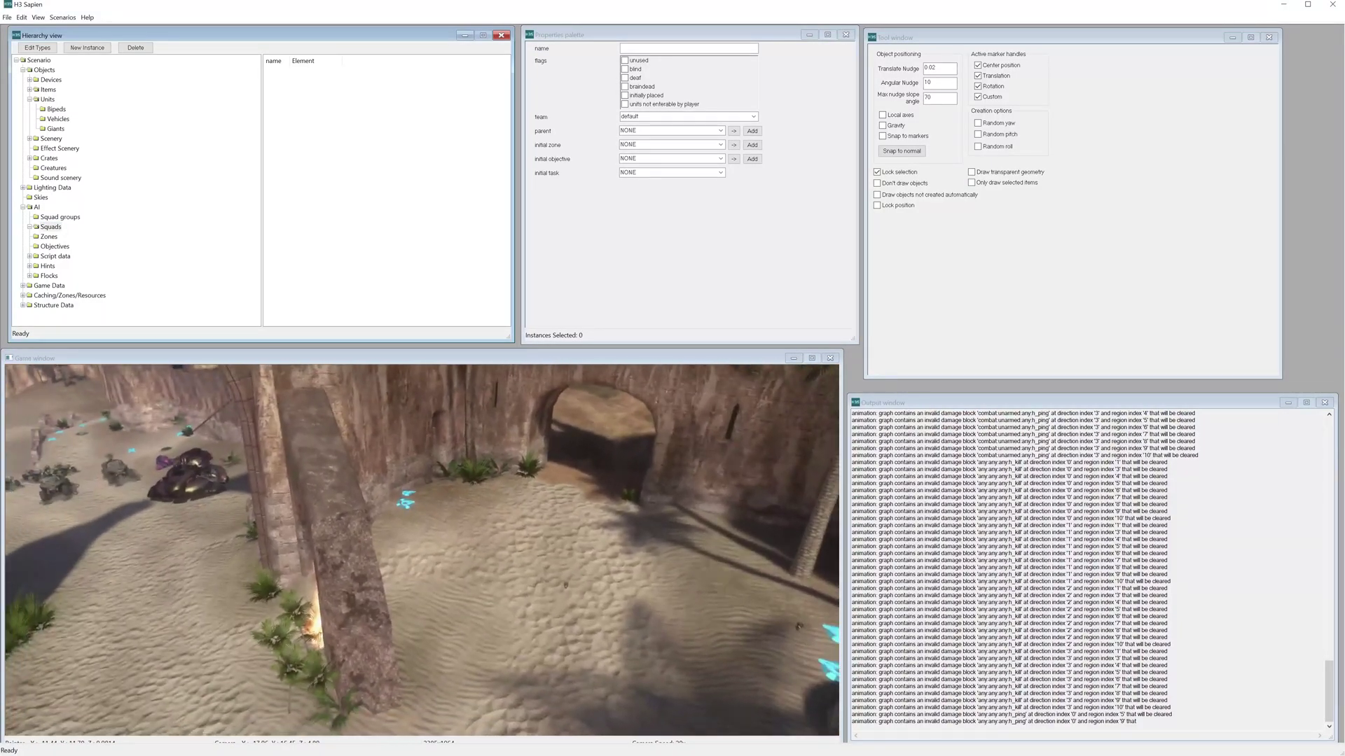
{"action": "key", "text": "s"}
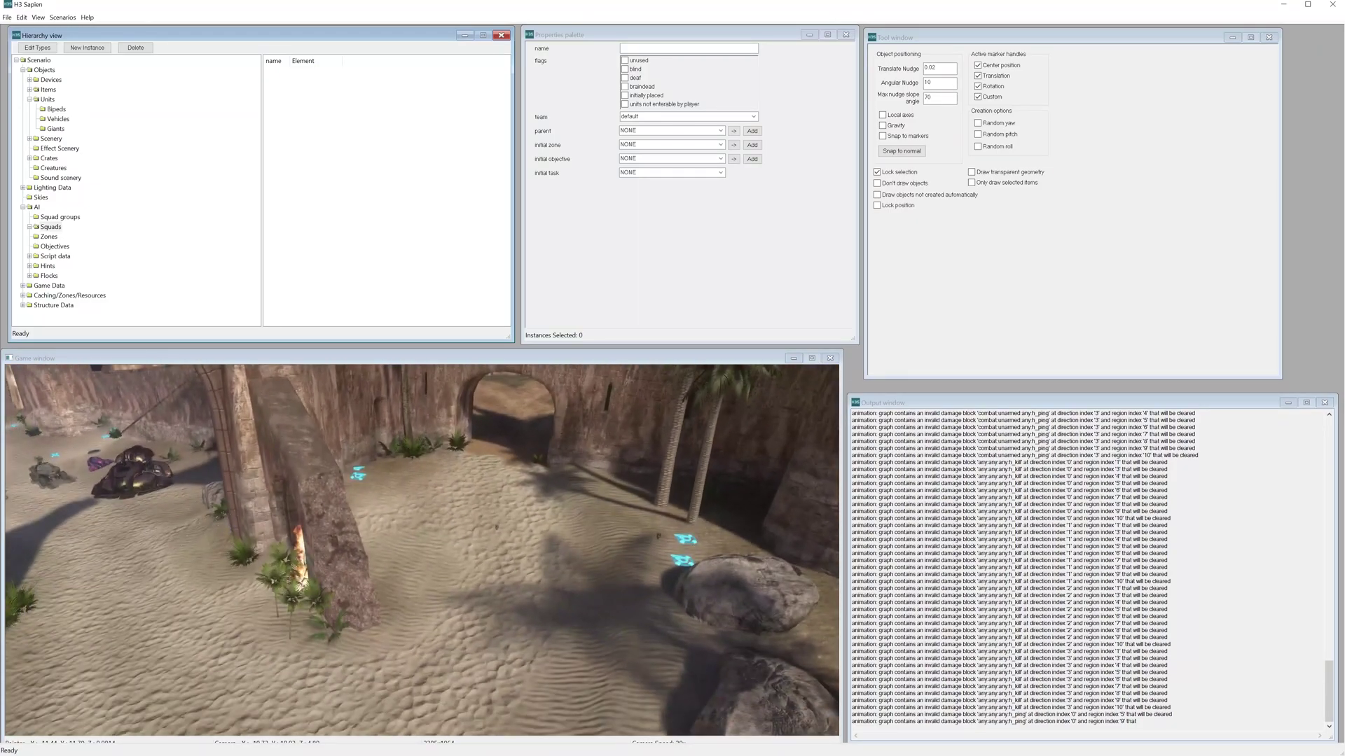
{"action": "left_click", "coordinate": [51, 226]}
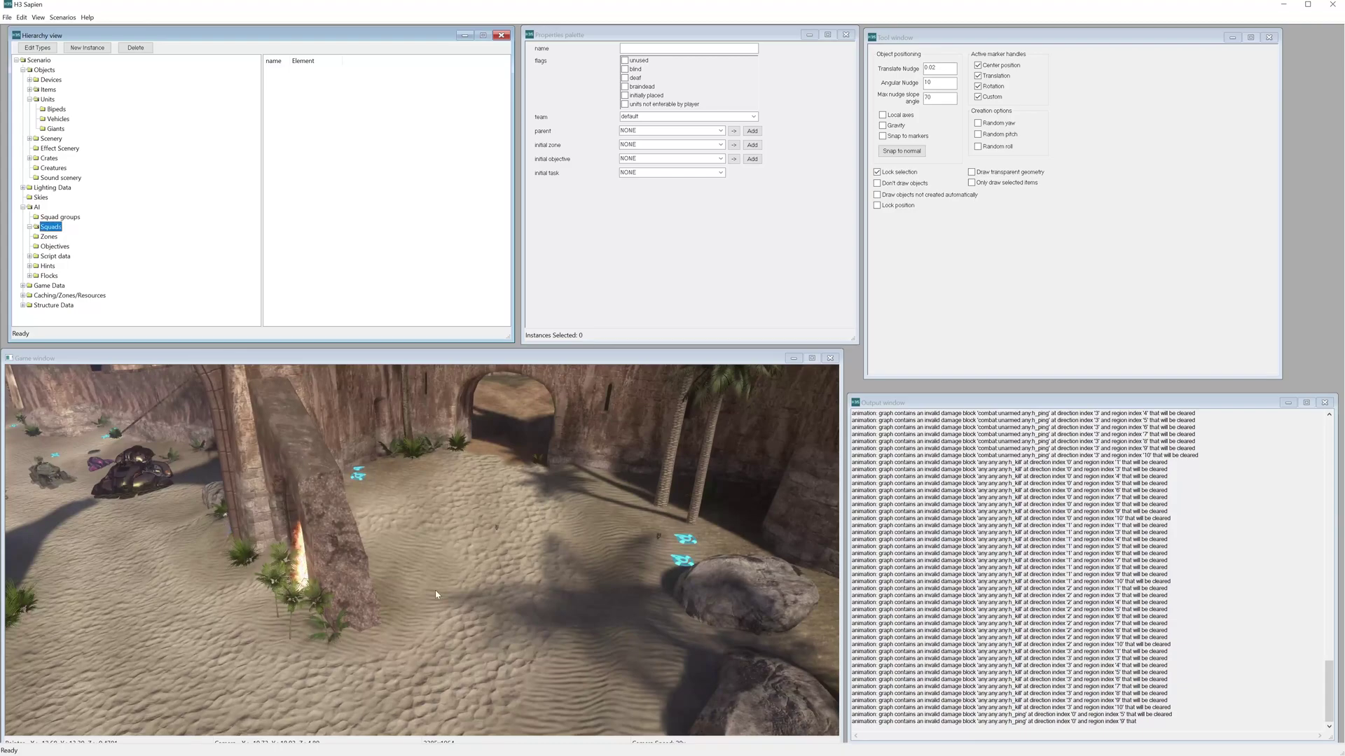
{"action": "left_click", "coordinate": [22, 206]}
{"action": "left_click", "coordinate": [22, 187]}
{"action": "left_click", "coordinate": [23, 188]}
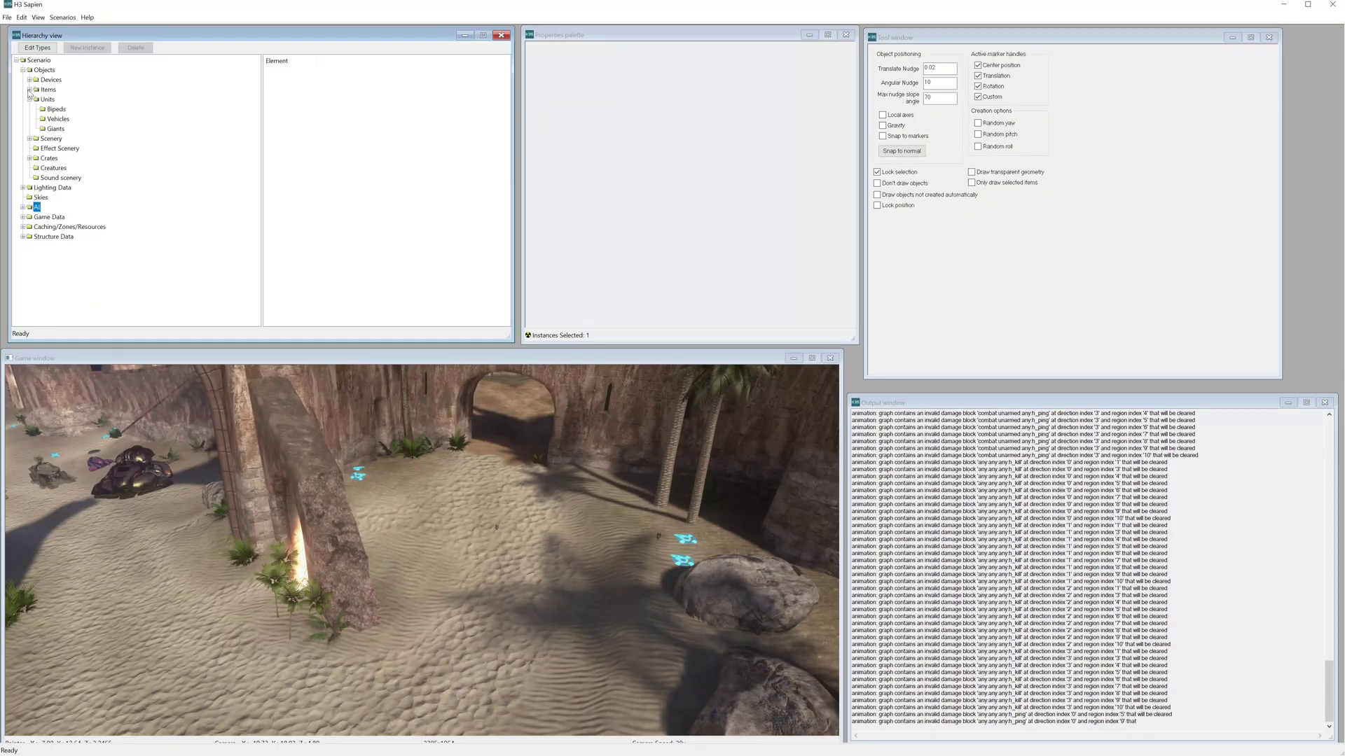
{"action": "left_click", "coordinate": [24, 70]}
{"action": "left_click", "coordinate": [16, 60]}
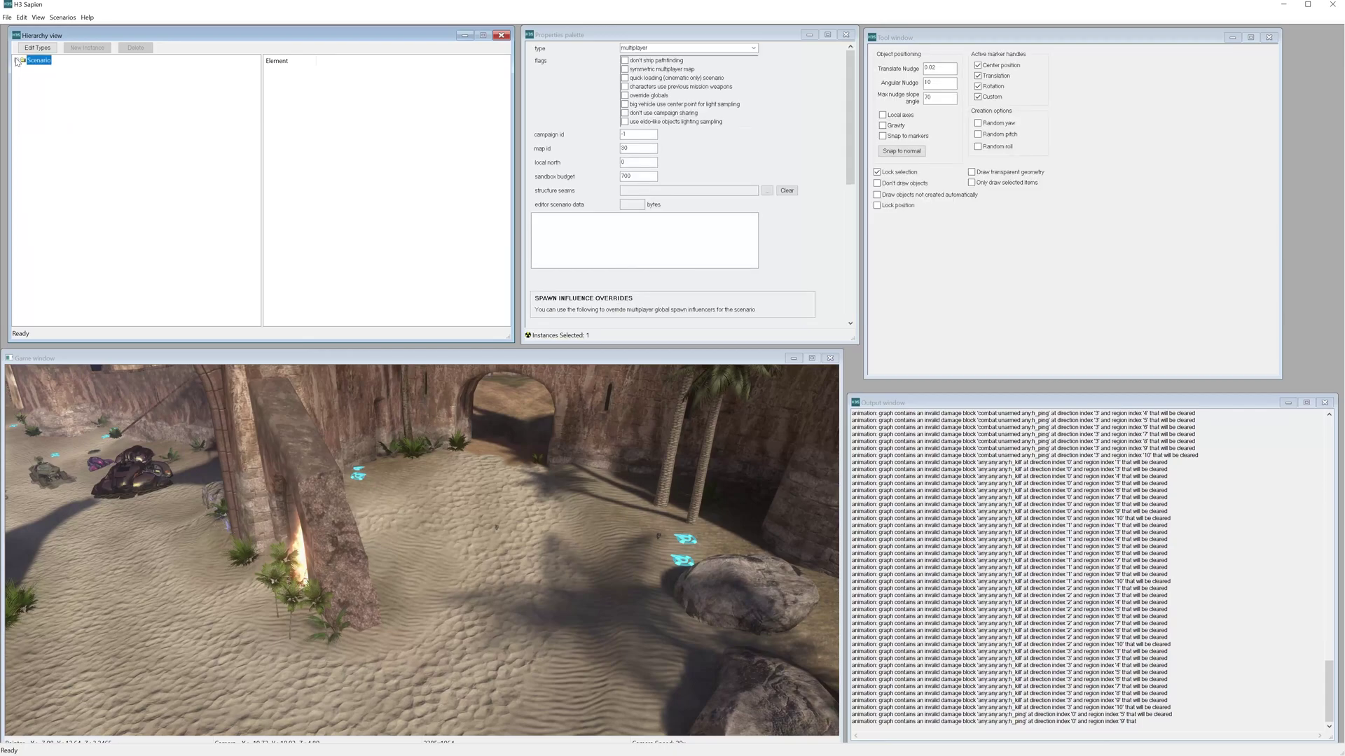
{"action": "left_click", "coordinate": [16, 61]}
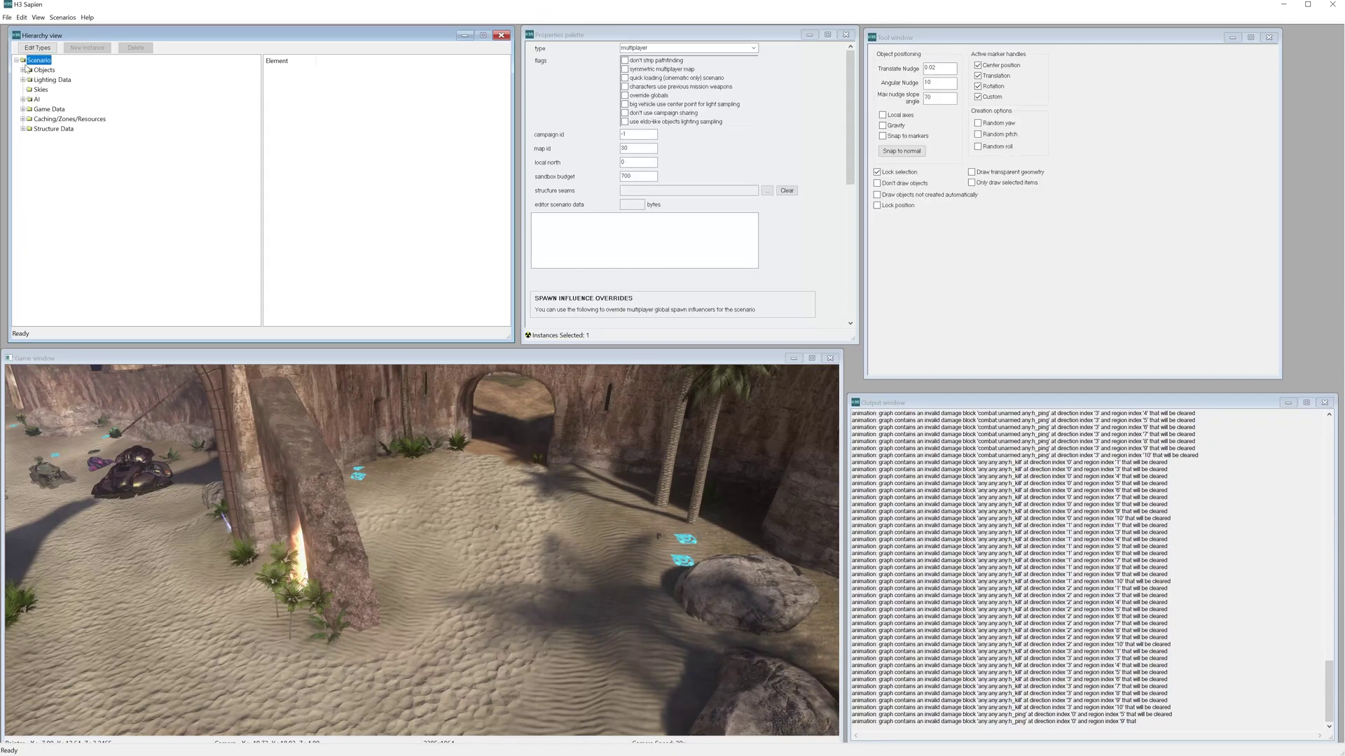
Open the type editor for the Bipeds under Objects > Units and start adding a biped tag.
{"action": "left_click", "coordinate": [23, 70]}
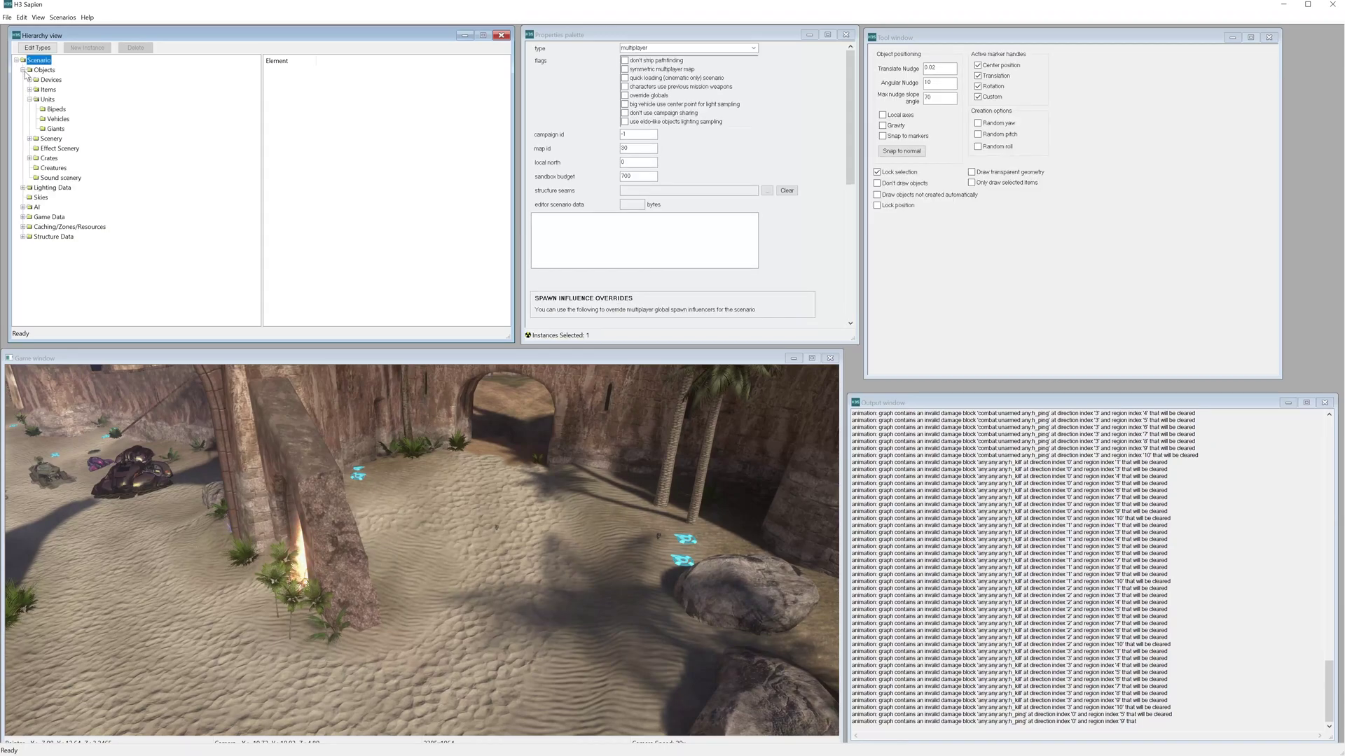
{"action": "double_click", "coordinate": [42, 100]}
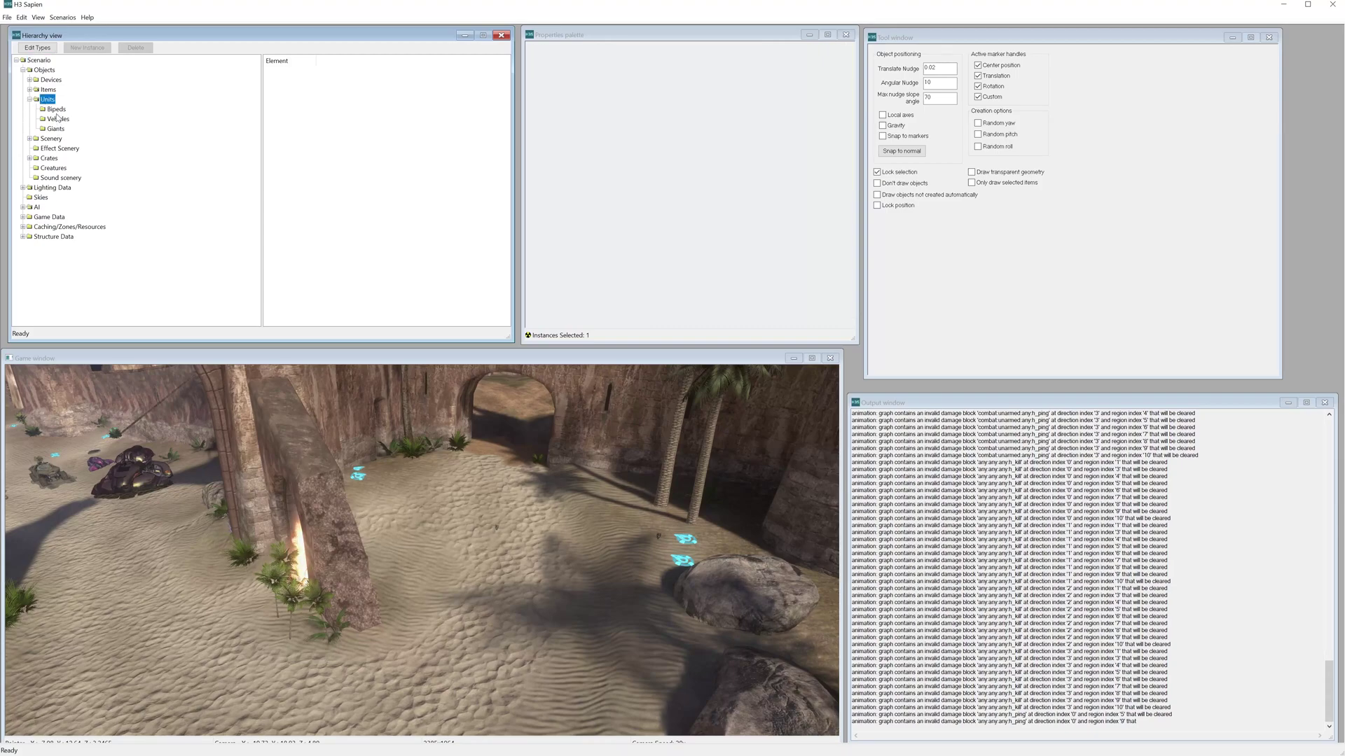
{"action": "left_click", "coordinate": [57, 110]}
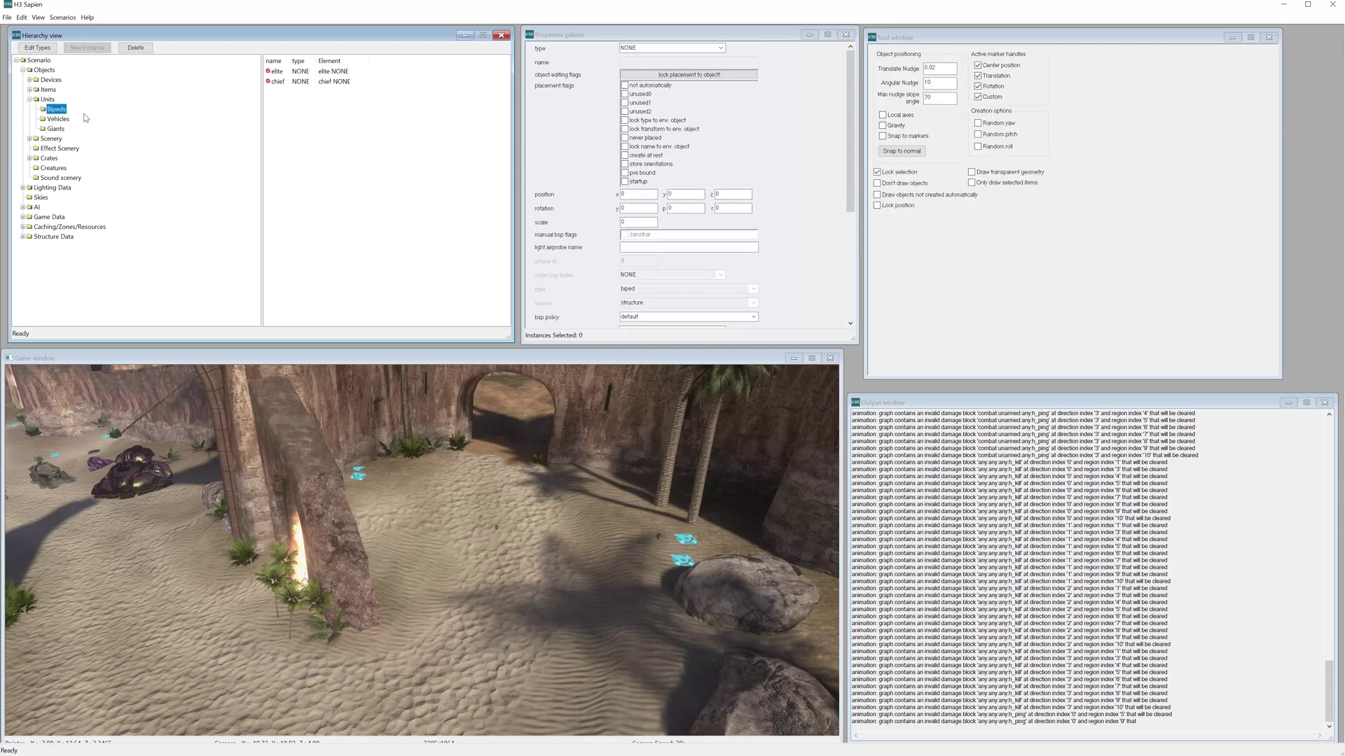
{"action": "left_click", "coordinate": [50, 49]}
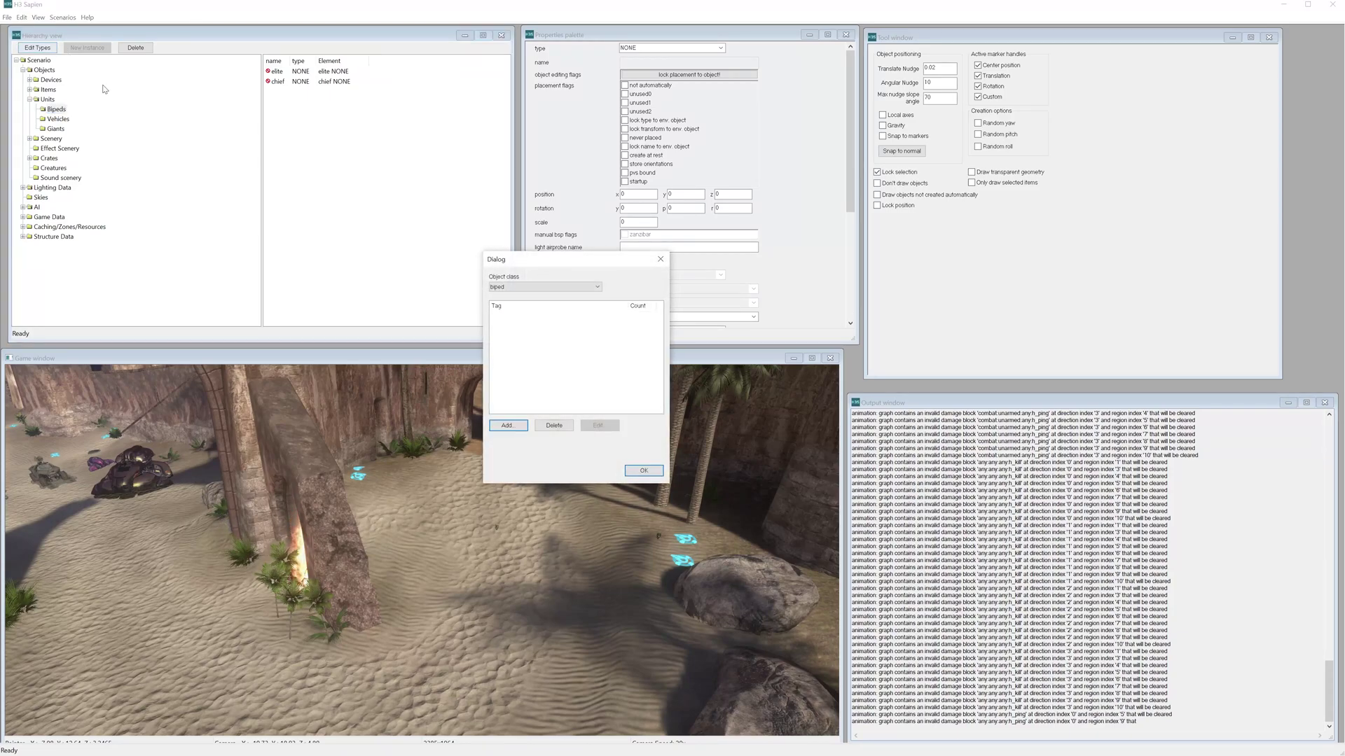
{"action": "left_click", "coordinate": [508, 425]}
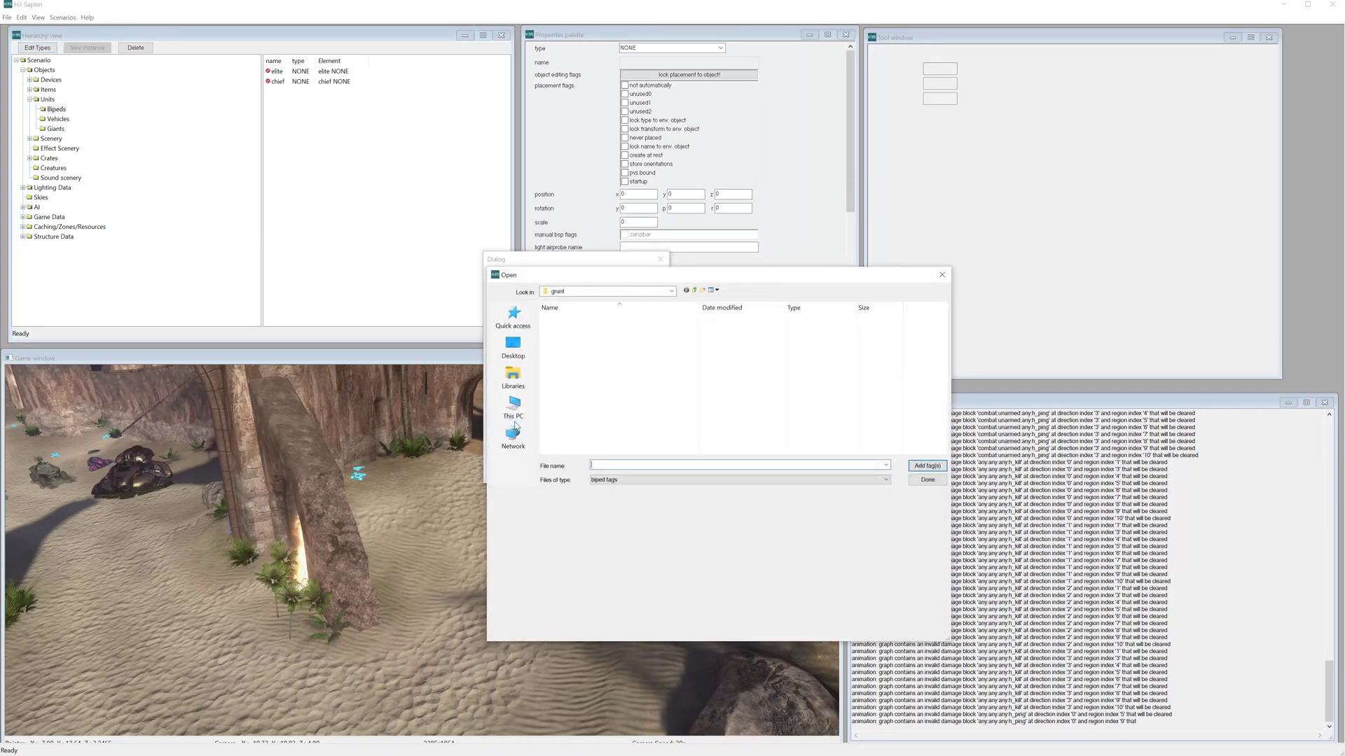
Add grunt.biped from the objects/characters/grunt tags folder to the biped types and accept the list.
{"action": "left_click", "coordinate": [693, 292]}
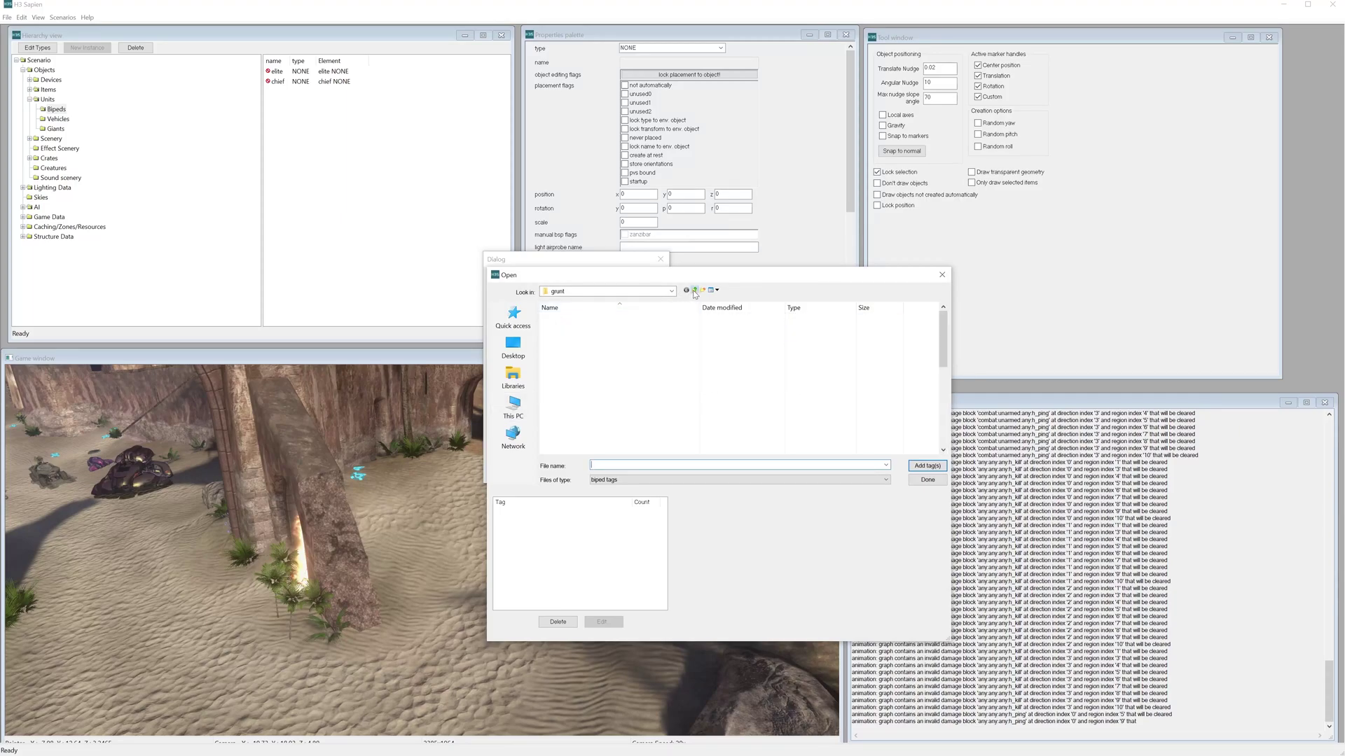
{"action": "left_click", "coordinate": [694, 292]}
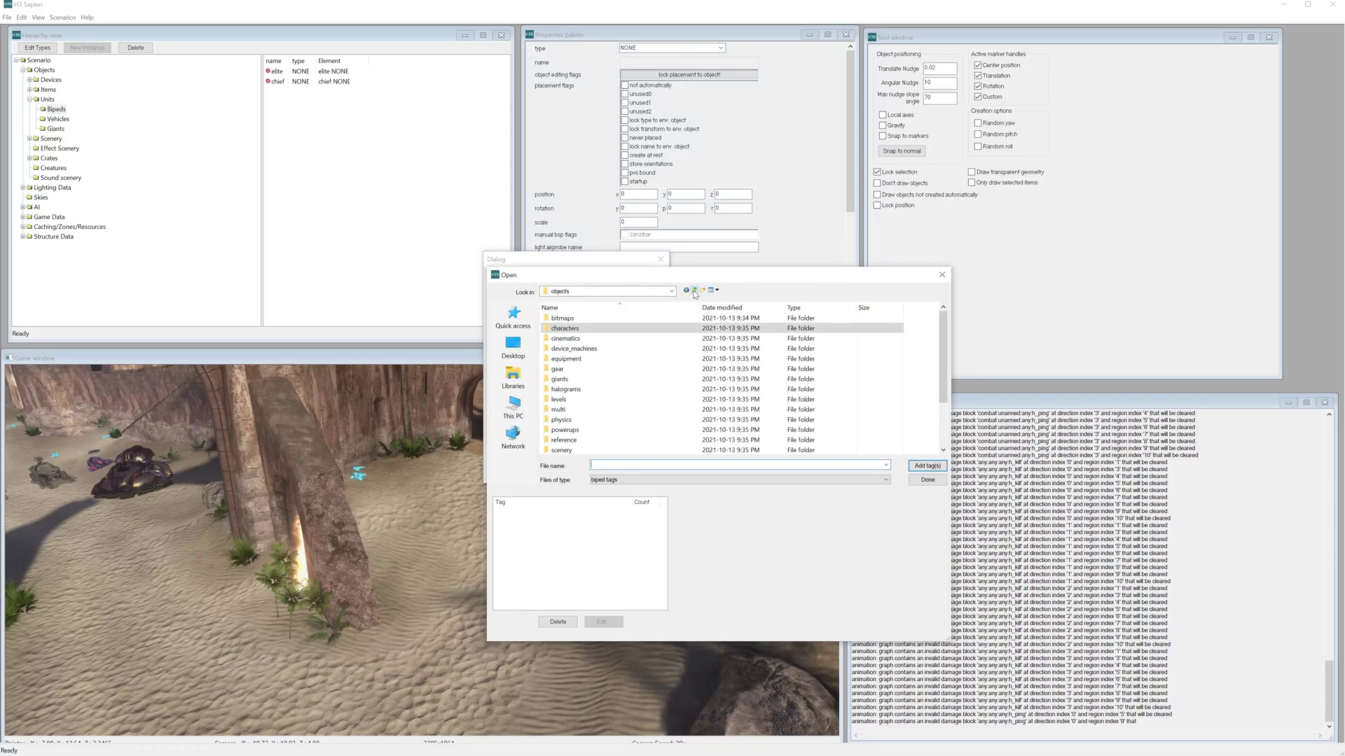
{"action": "left_click", "coordinate": [694, 292]}
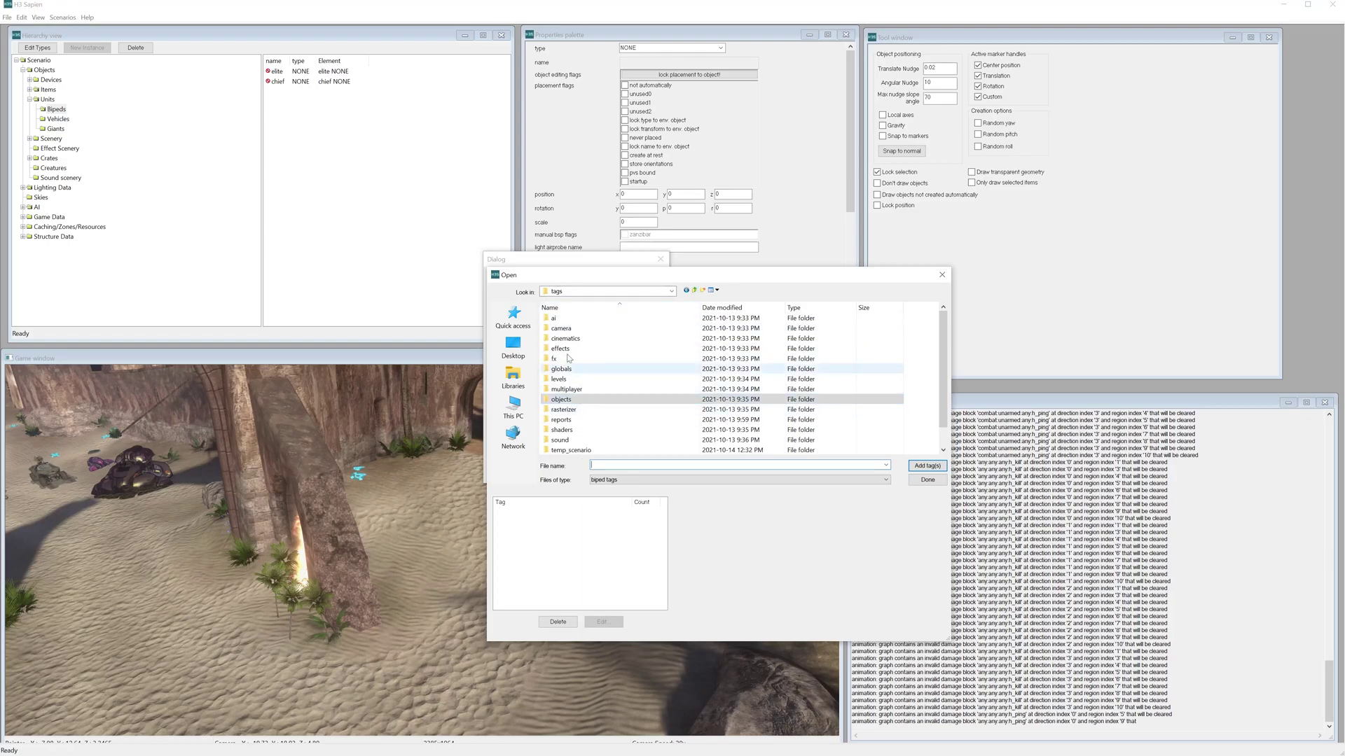
{"action": "double_click", "coordinate": [573, 406]}
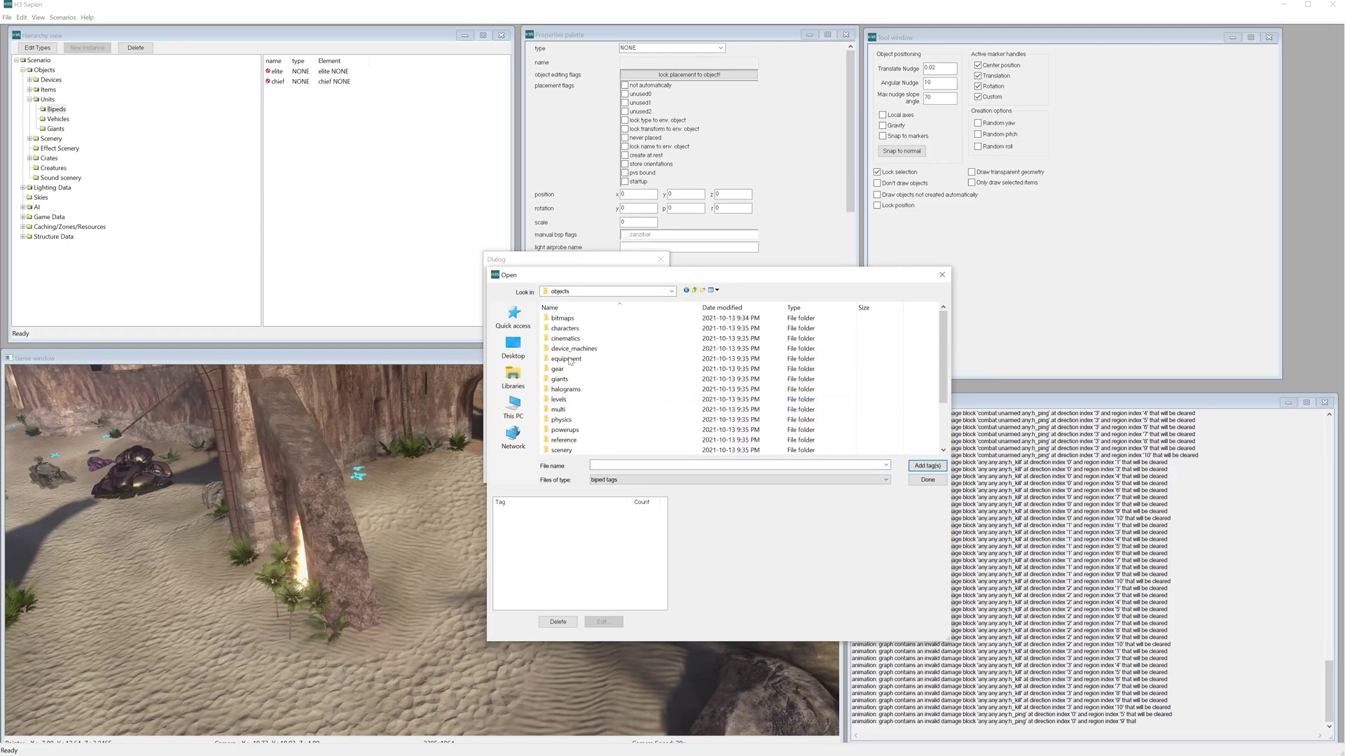
{"action": "double_click", "coordinate": [569, 334]}
{"action": "scroll", "coordinate": [569, 336], "scroll_direction": "down", "scroll_amount": 4}
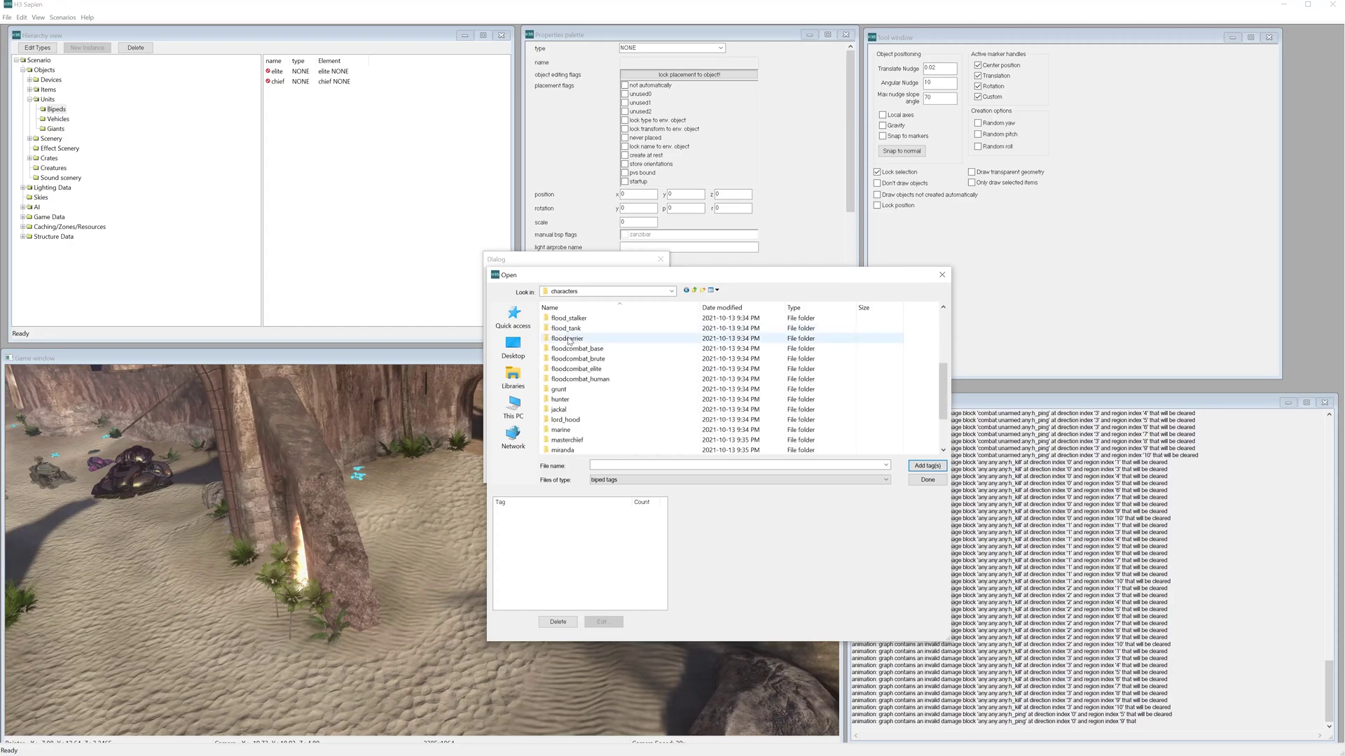
{"action": "double_click", "coordinate": [573, 390]}
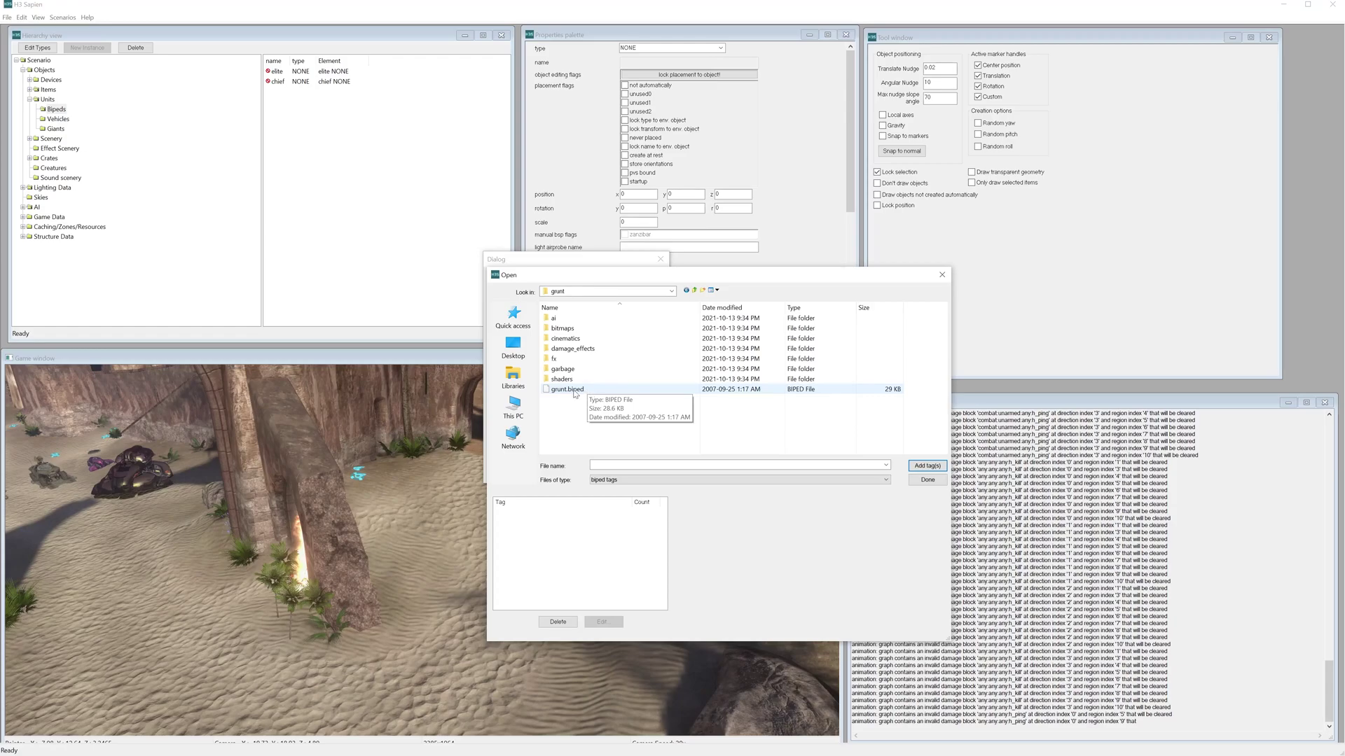
{"action": "double_click", "coordinate": [573, 389]}
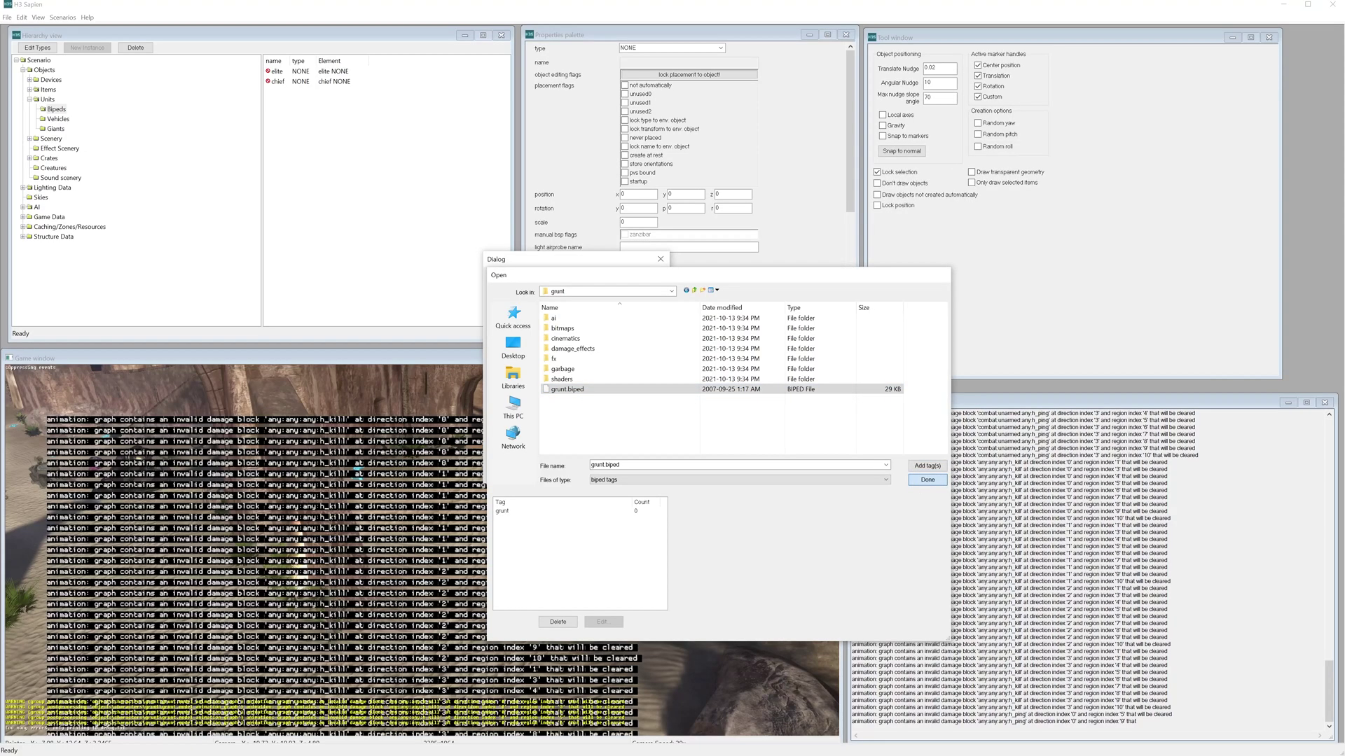
{"action": "left_click", "coordinate": [926, 480]}
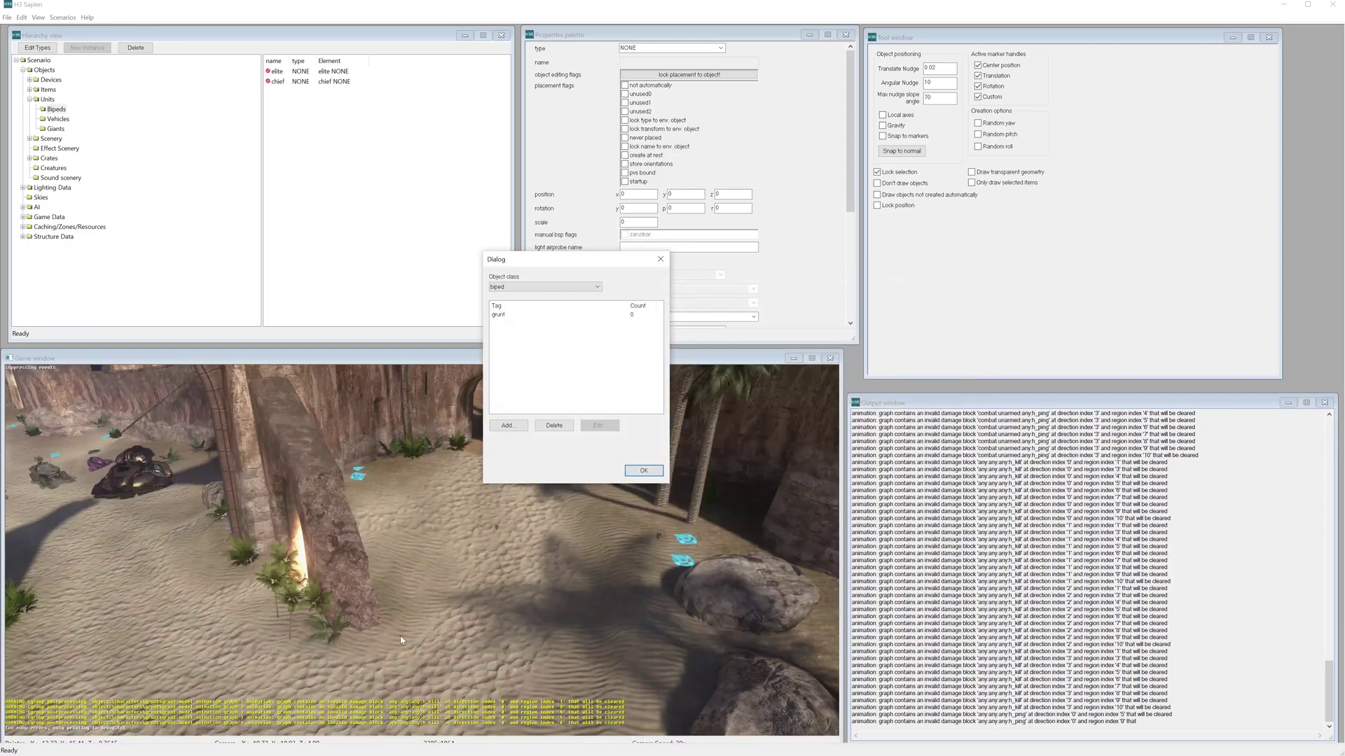
{"action": "left_click", "coordinate": [655, 477]}
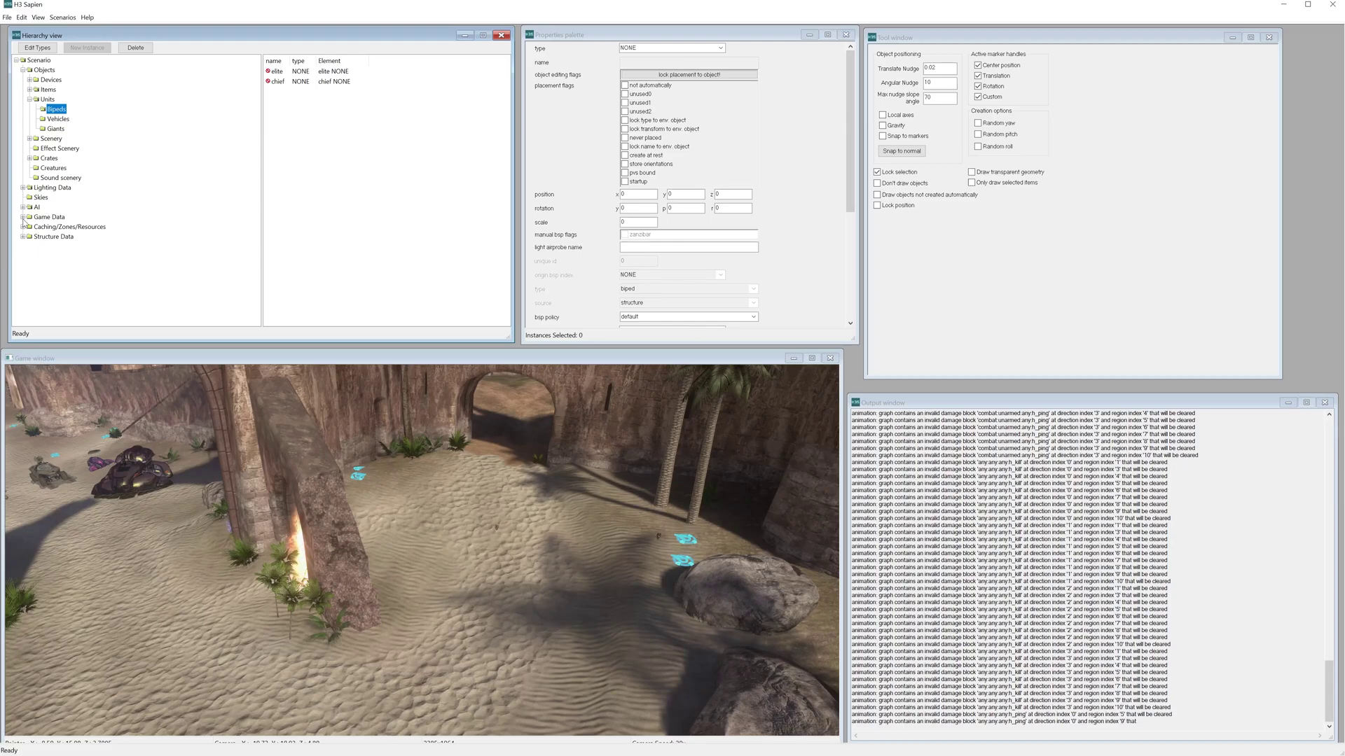
Create a new squad instance under AI > Squads.
{"action": "left_click", "coordinate": [22, 208]}
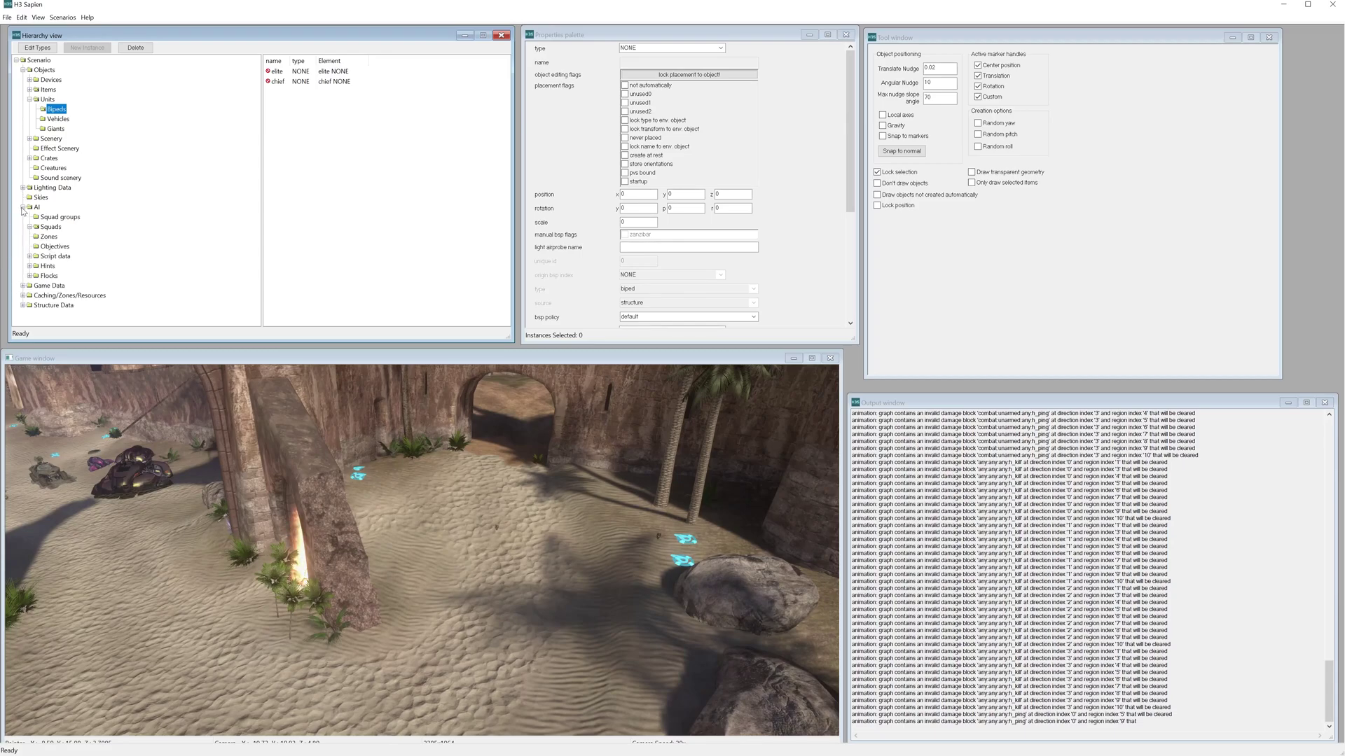
{"action": "left_click", "coordinate": [51, 227]}
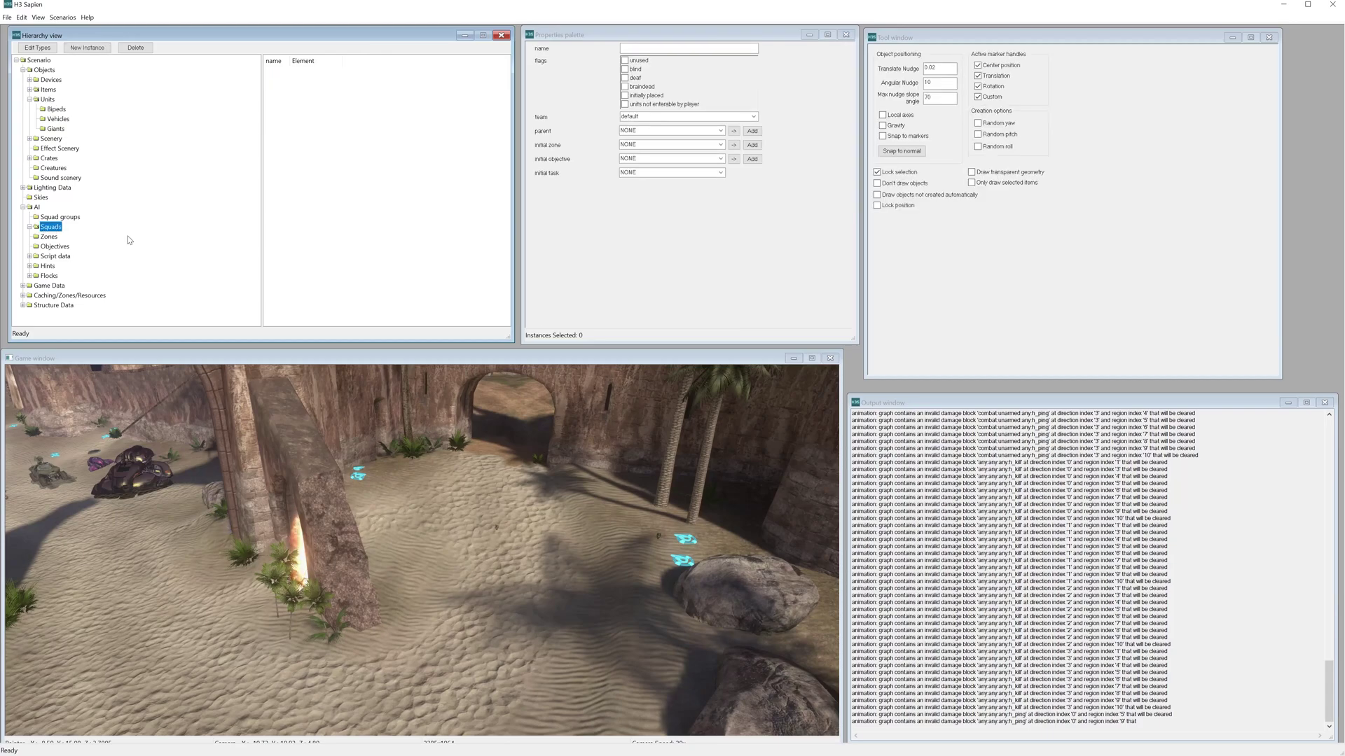
{"action": "left_click", "coordinate": [86, 47]}
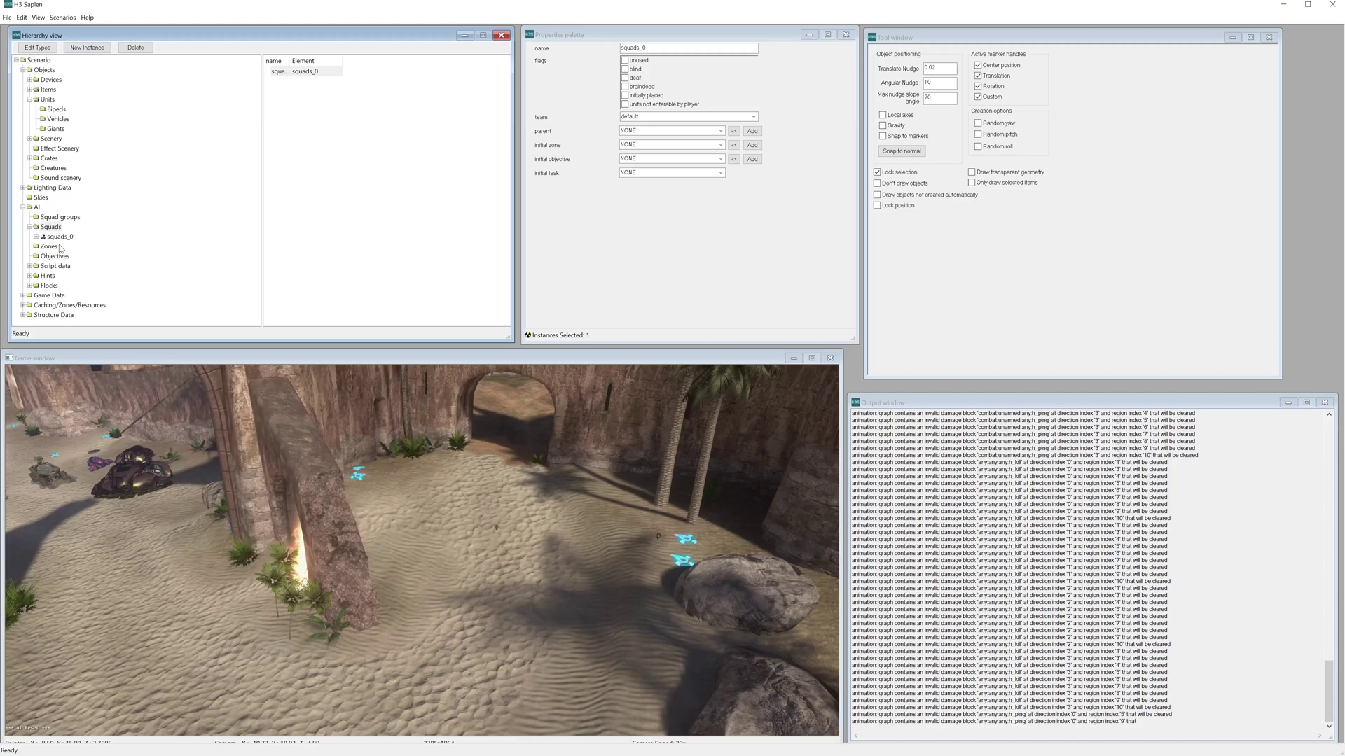
Set the new squad's team to covenant.
{"action": "left_click", "coordinate": [63, 237]}
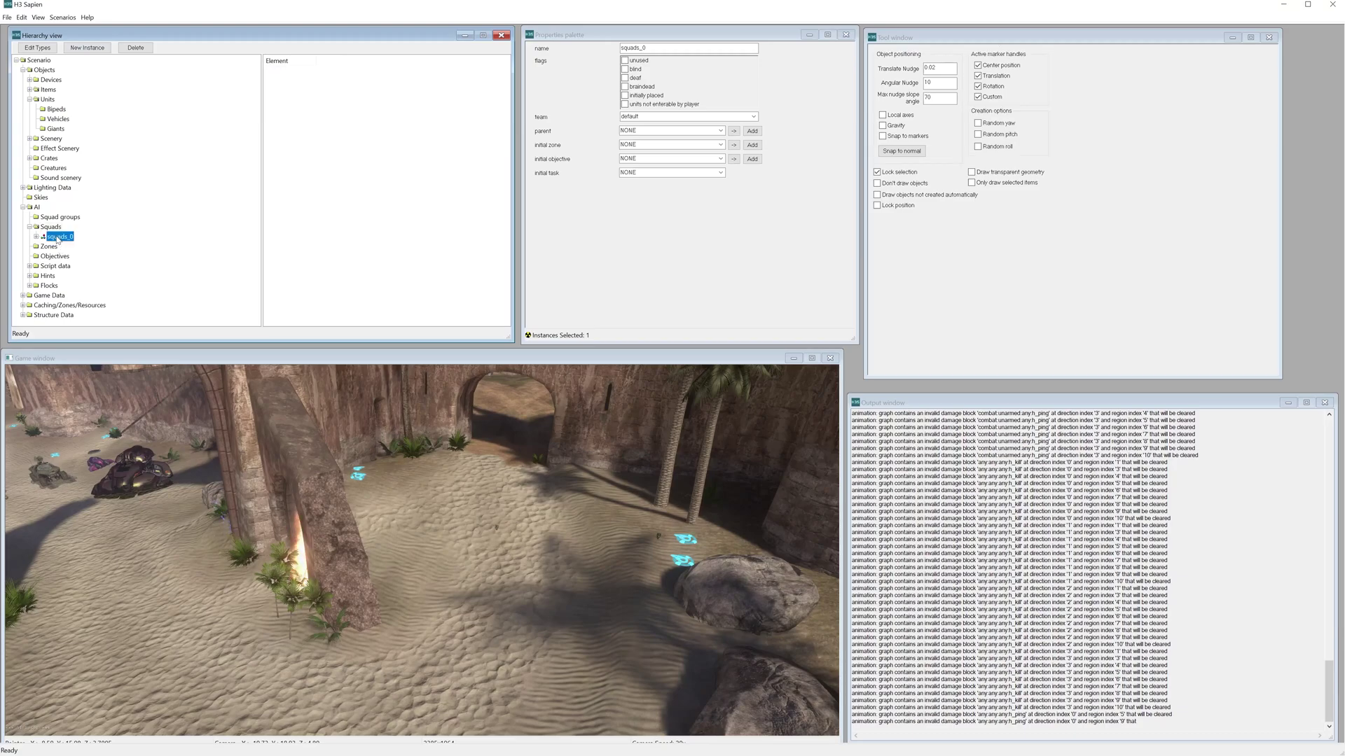
{"action": "left_click", "coordinate": [624, 49]}
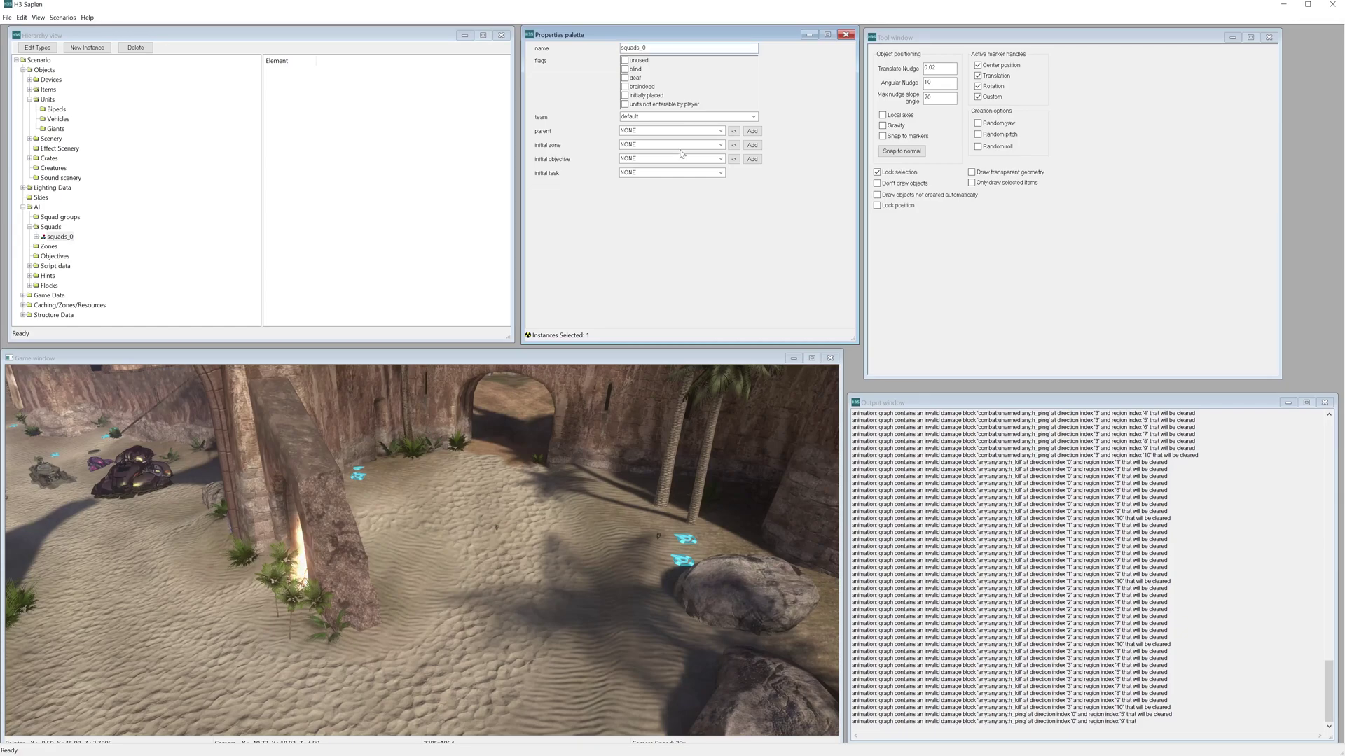
{"action": "left_click", "coordinate": [656, 117]}
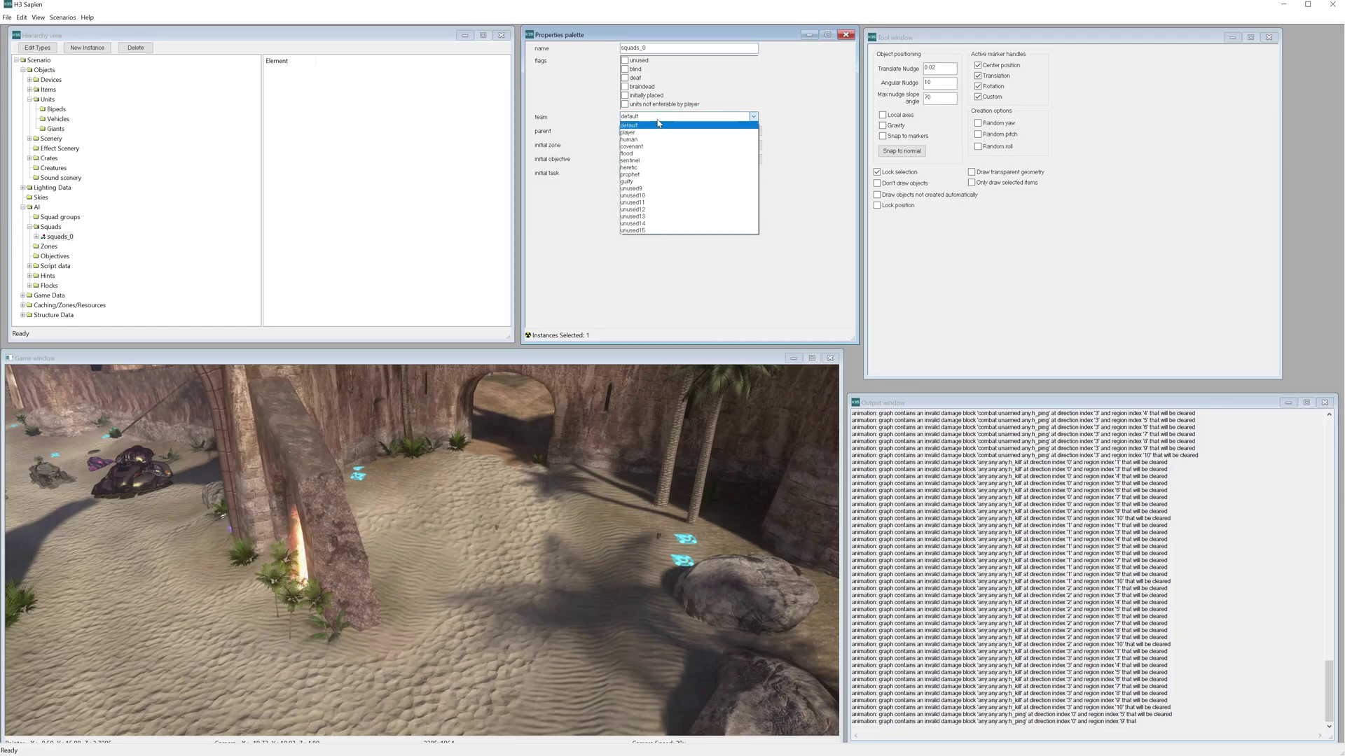
{"action": "left_click", "coordinate": [637, 148]}
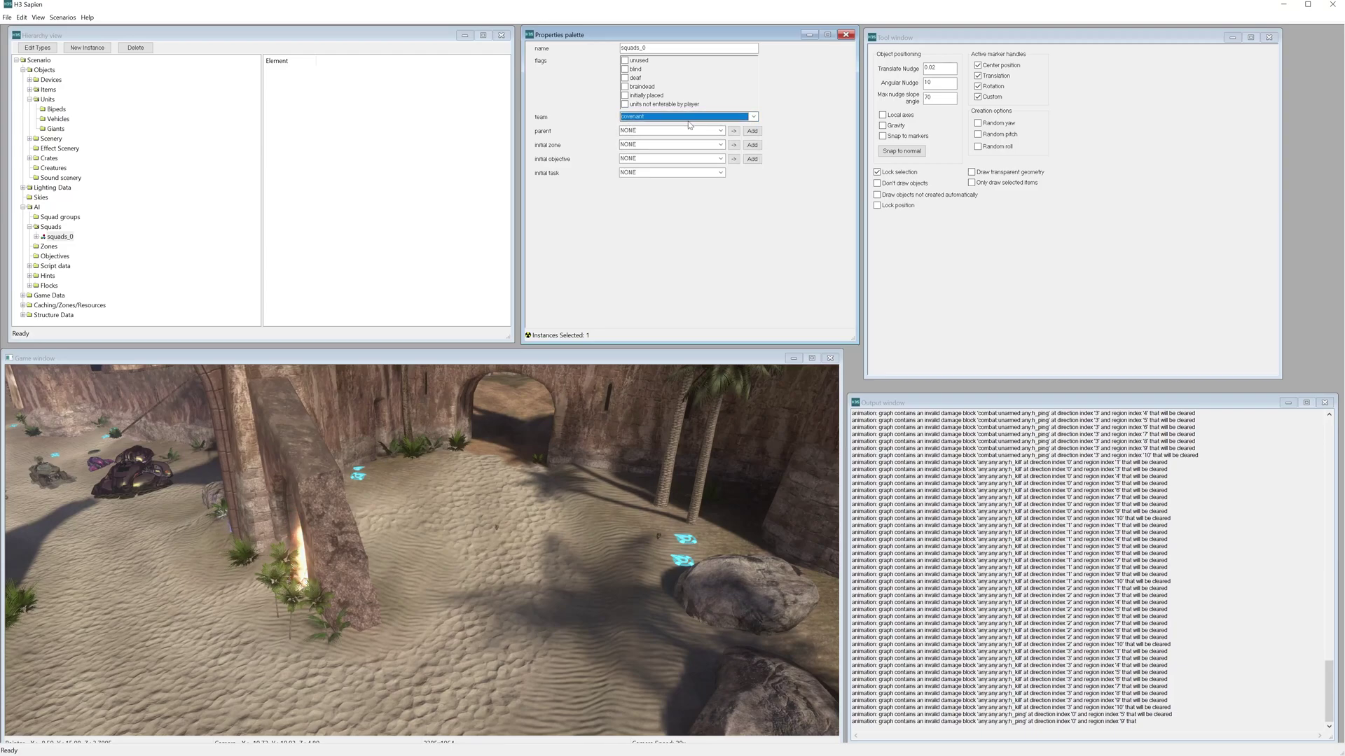
Create a new fire team instance in the covenant squad.
{"action": "left_click", "coordinate": [87, 229]}
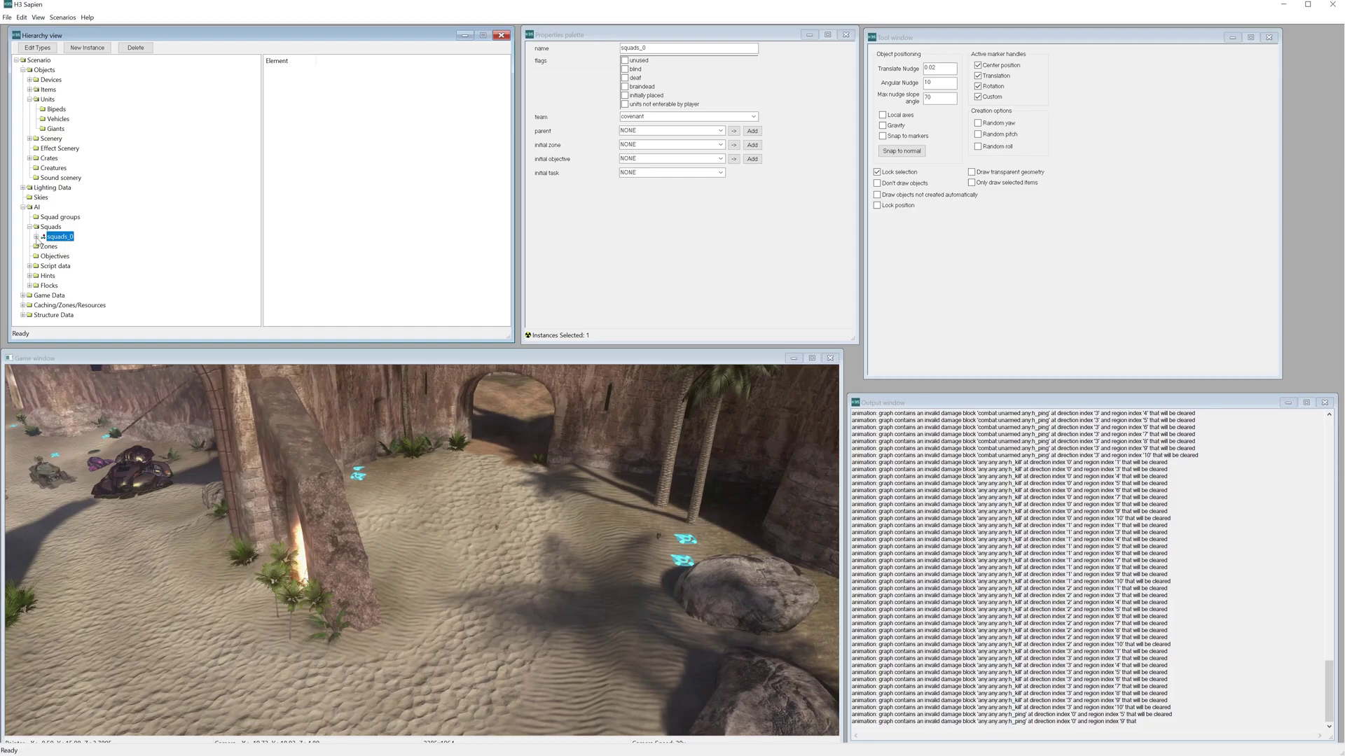
{"action": "left_click", "coordinate": [35, 236]}
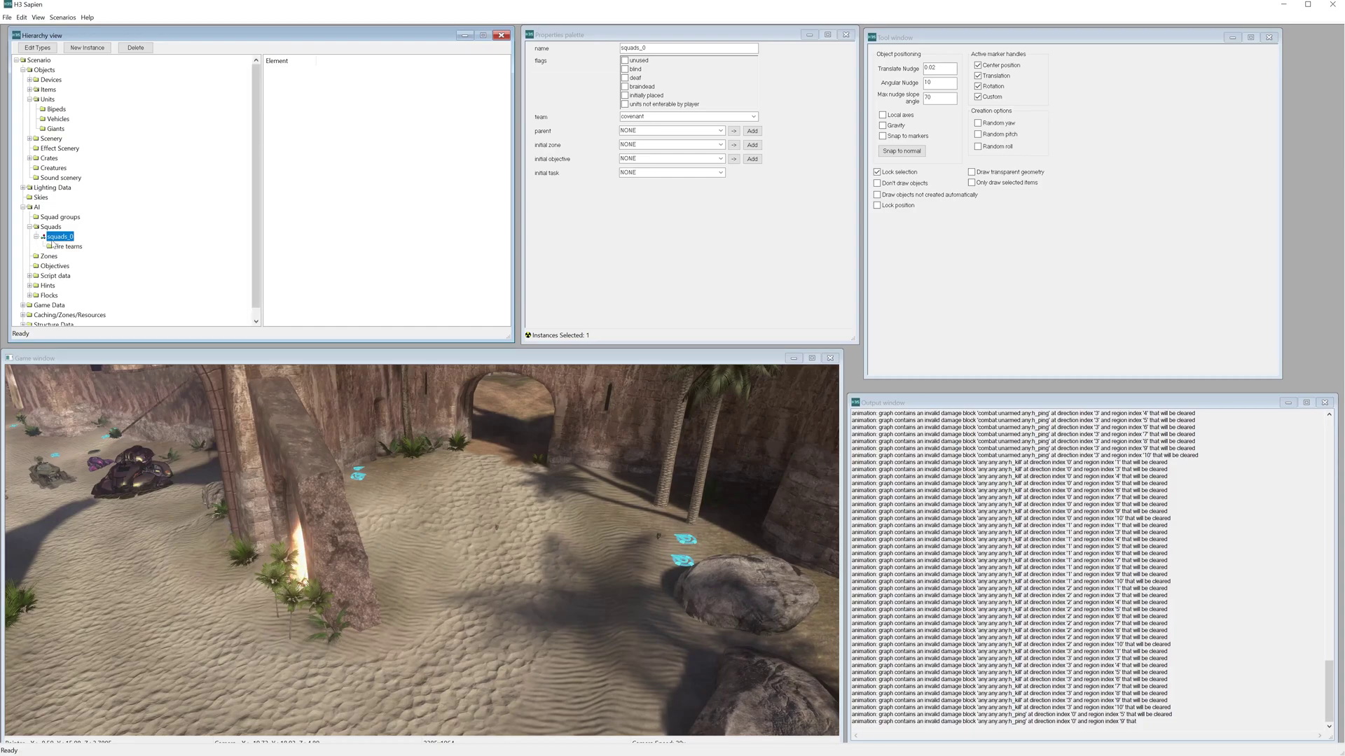
{"action": "left_click", "coordinate": [66, 248]}
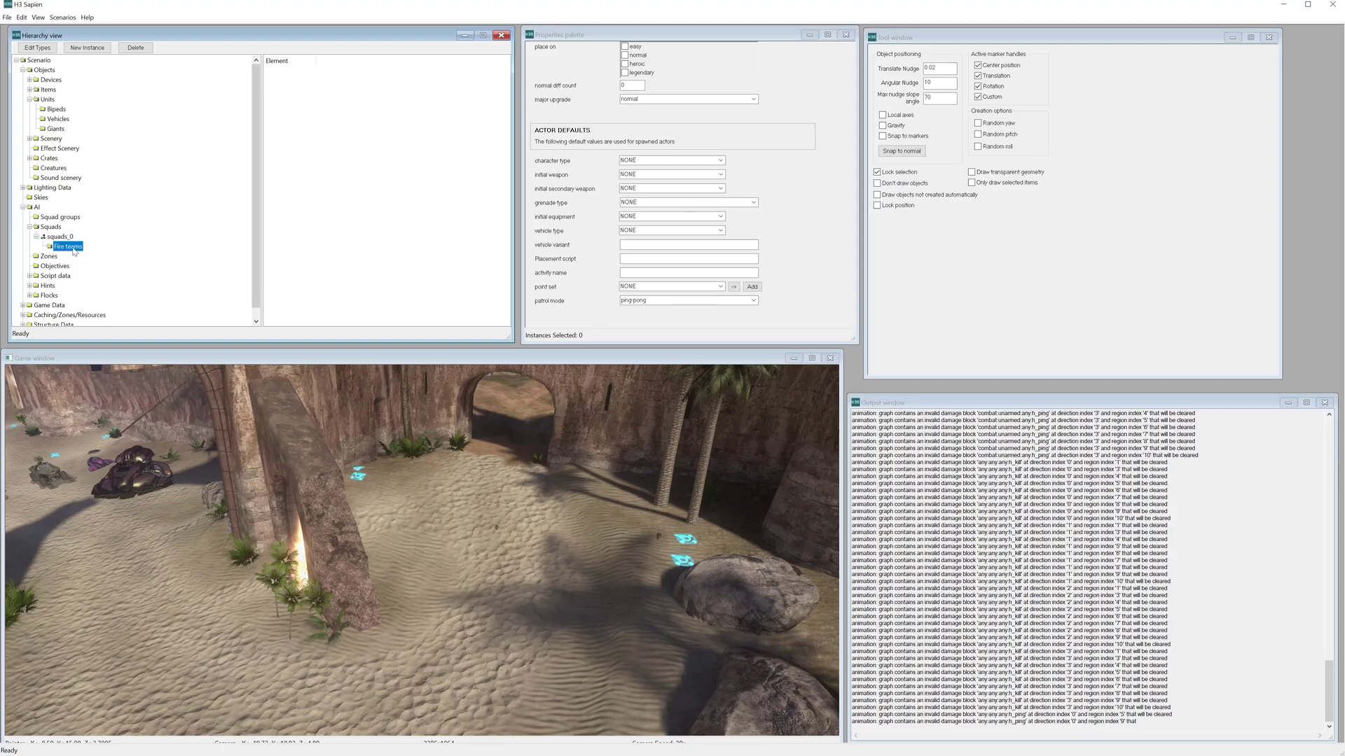
{"action": "left_click", "coordinate": [89, 50]}
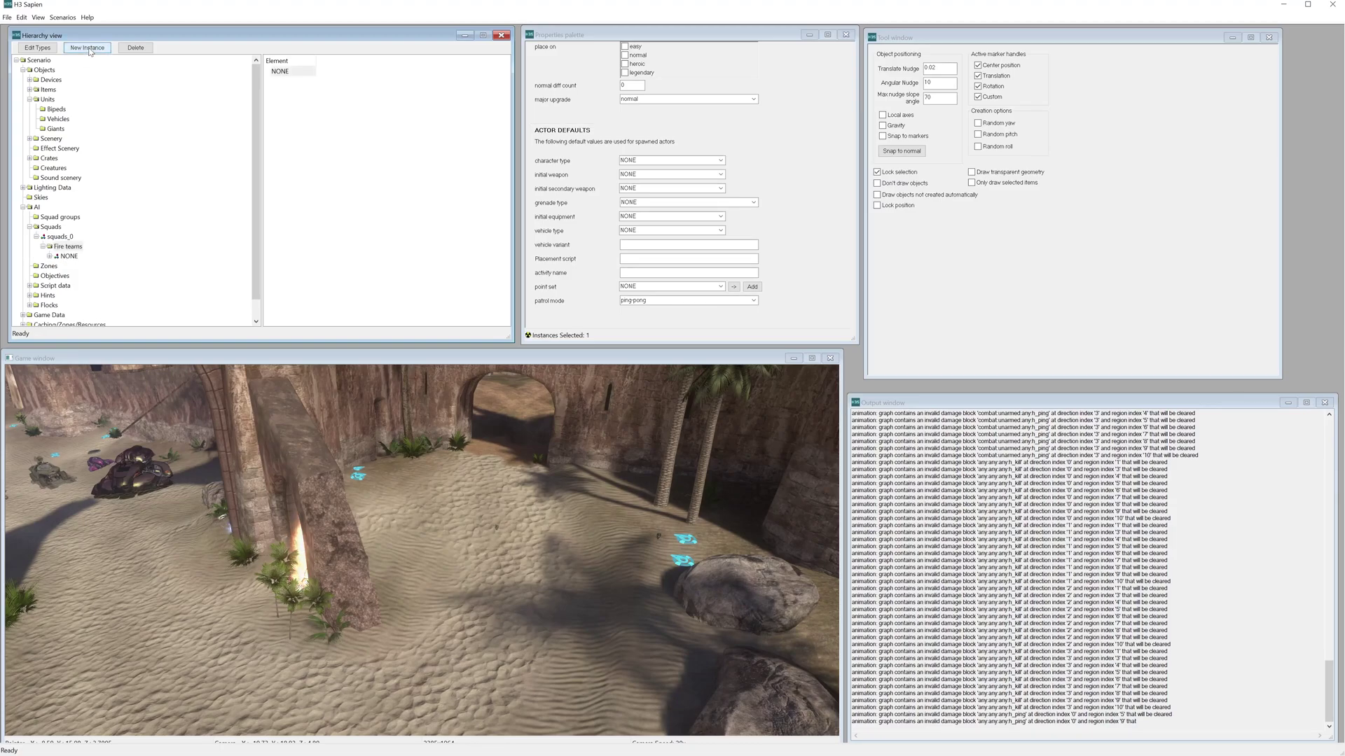
Open the type editor for the new fire team and set the object class to character.
{"action": "left_click", "coordinate": [68, 257]}
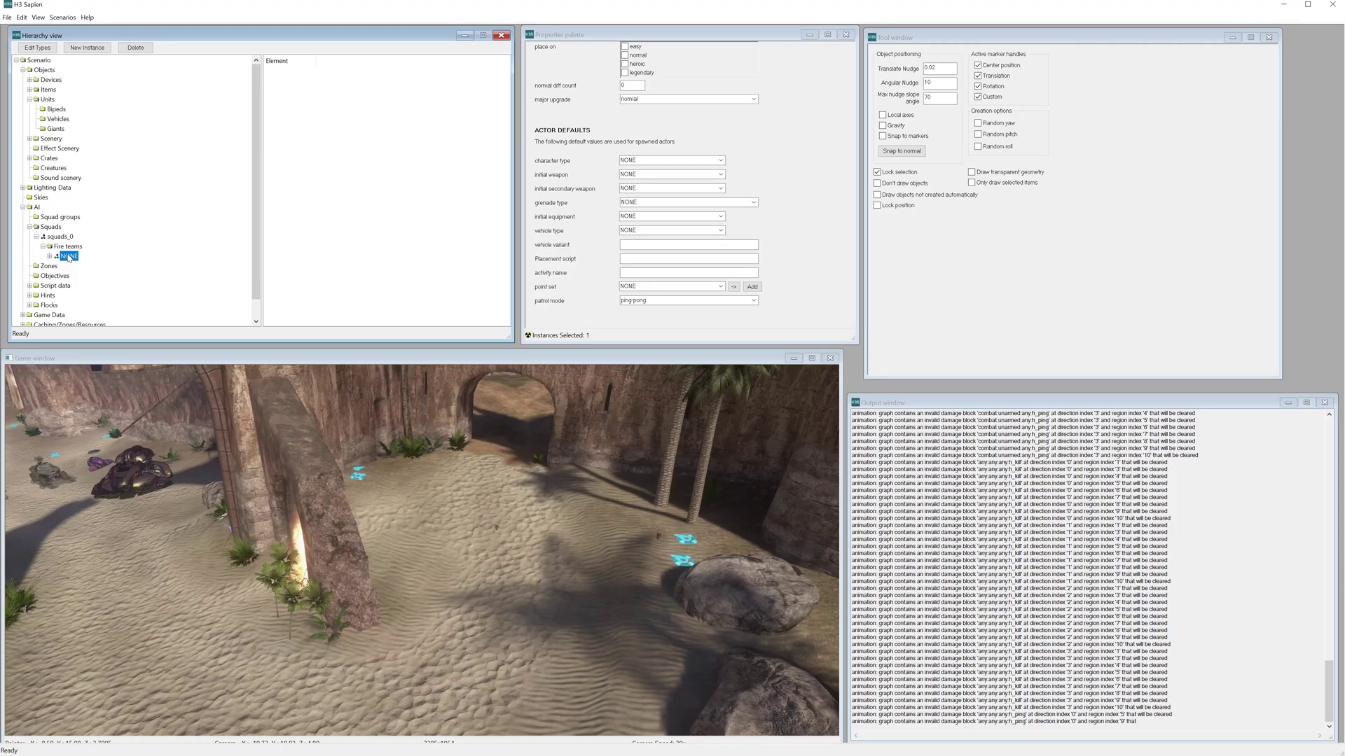
{"action": "left_click", "coordinate": [33, 50]}
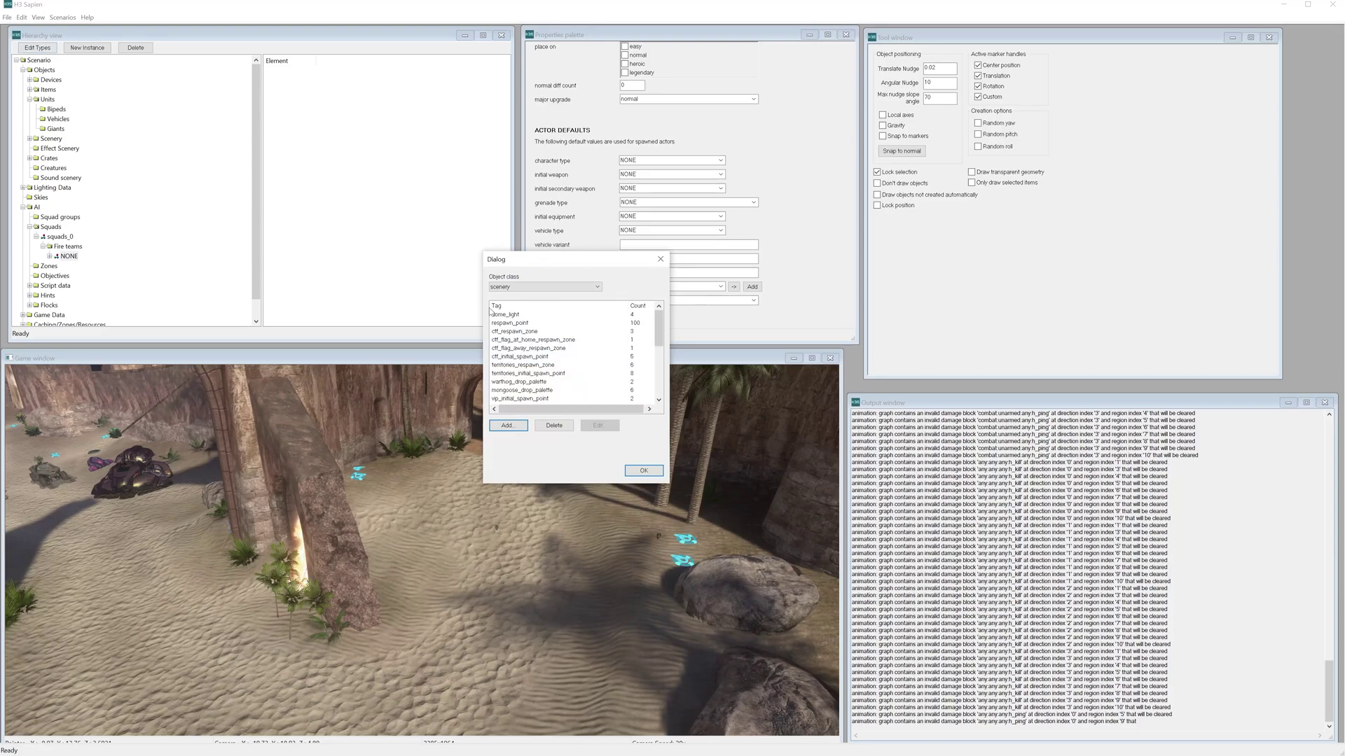
{"action": "left_click", "coordinate": [512, 287]}
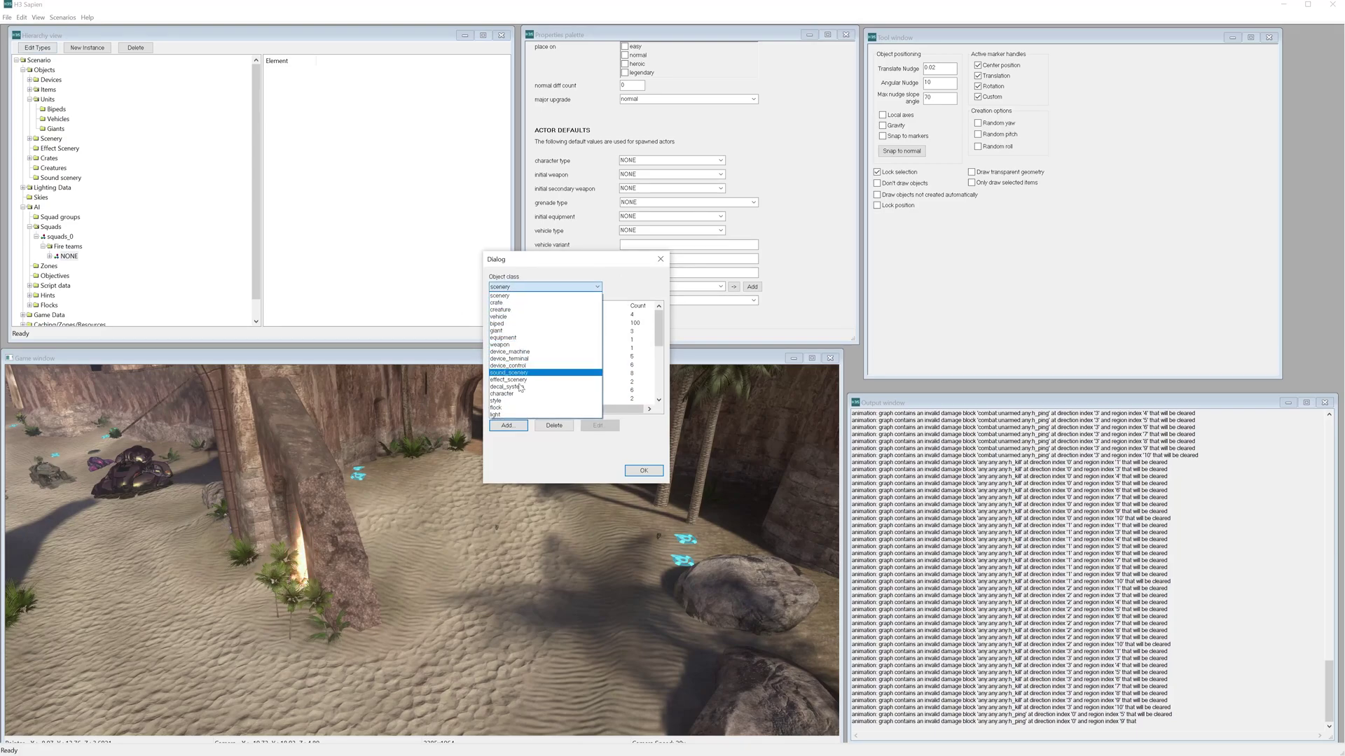
{"action": "left_click", "coordinate": [505, 287]}
{"action": "left_click", "coordinate": [506, 287]}
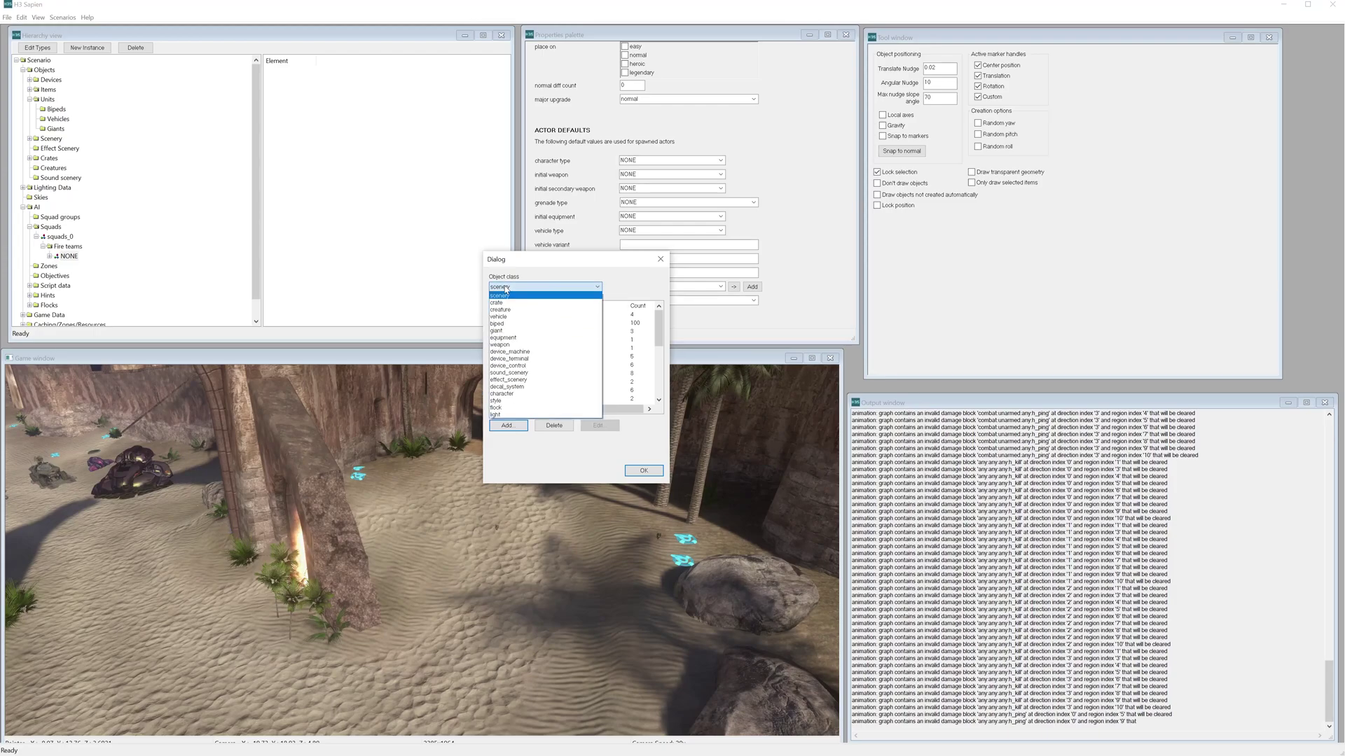
{"action": "left_click", "coordinate": [528, 395]}
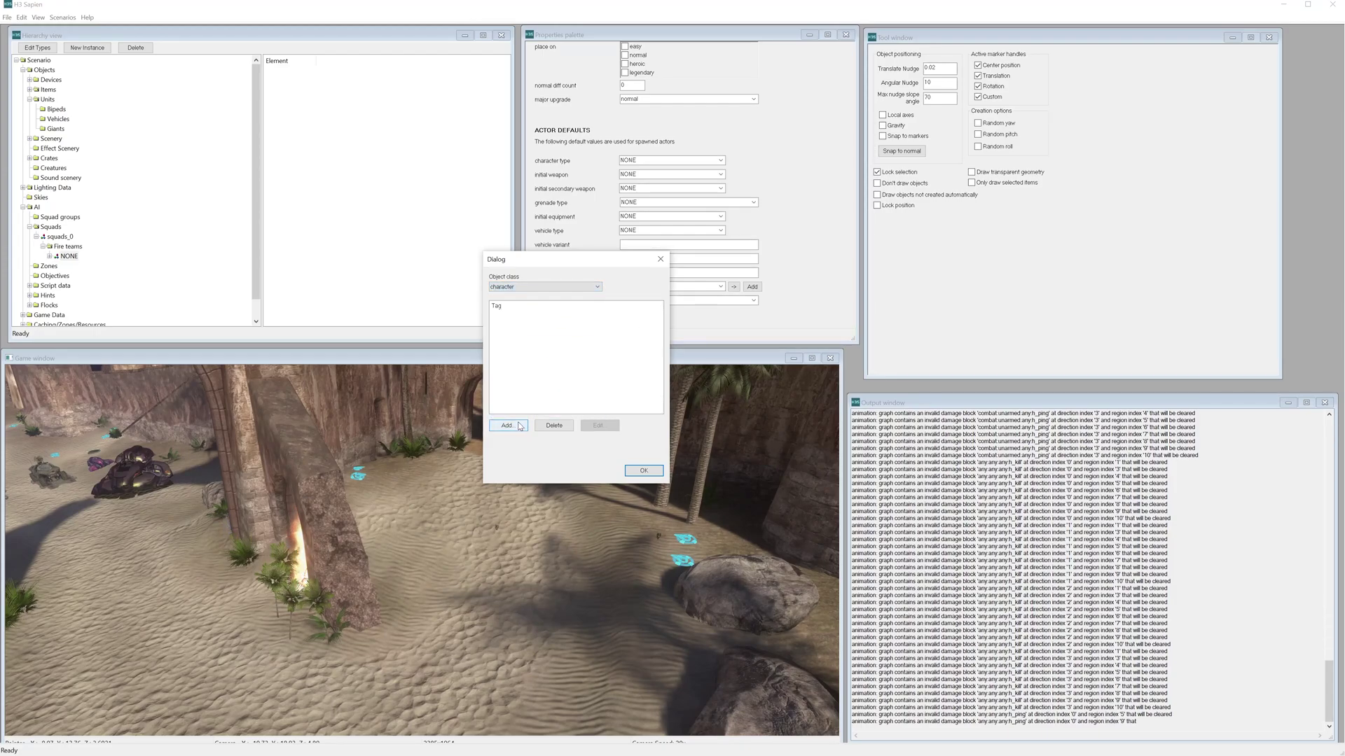
Add the grunt and grunt_heavy character tags from the objects/characters/grunt/ai folder to the available types.
{"action": "left_click", "coordinate": [520, 426]}
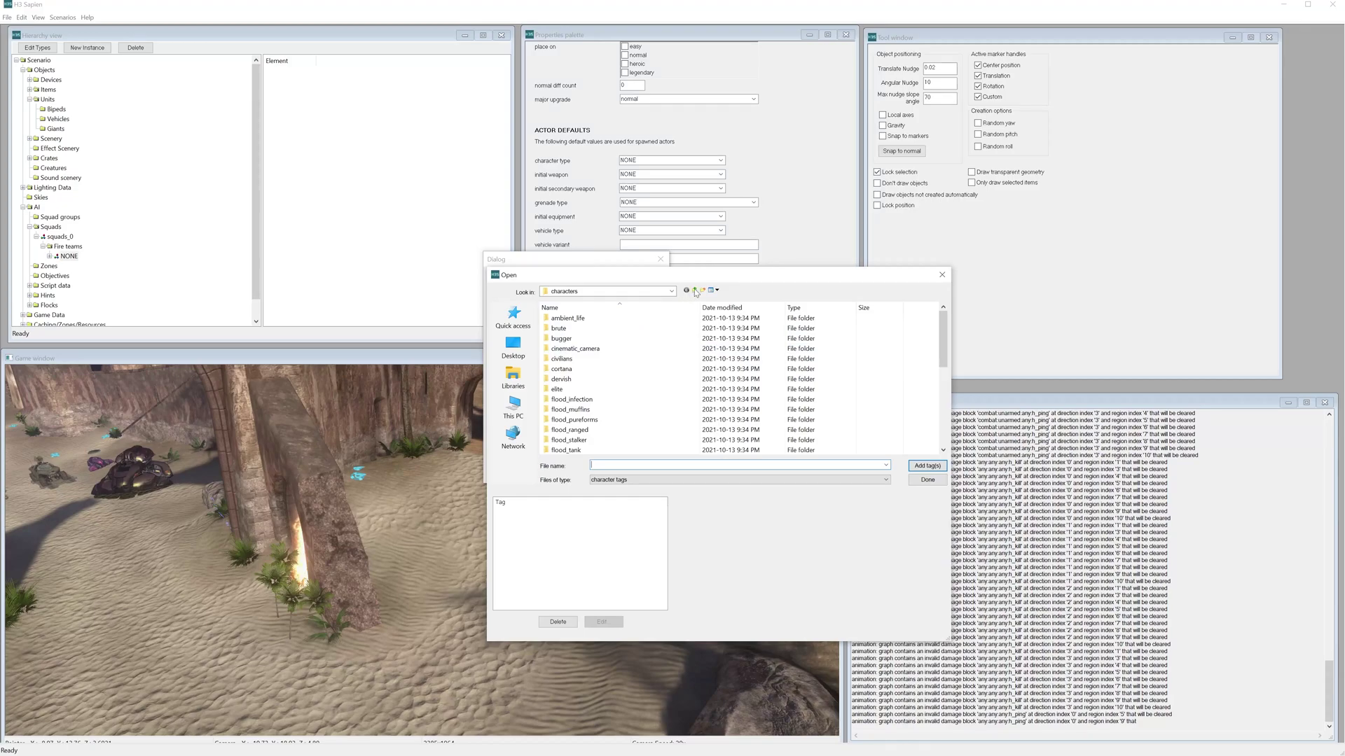
{"action": "left_click", "coordinate": [695, 290]}
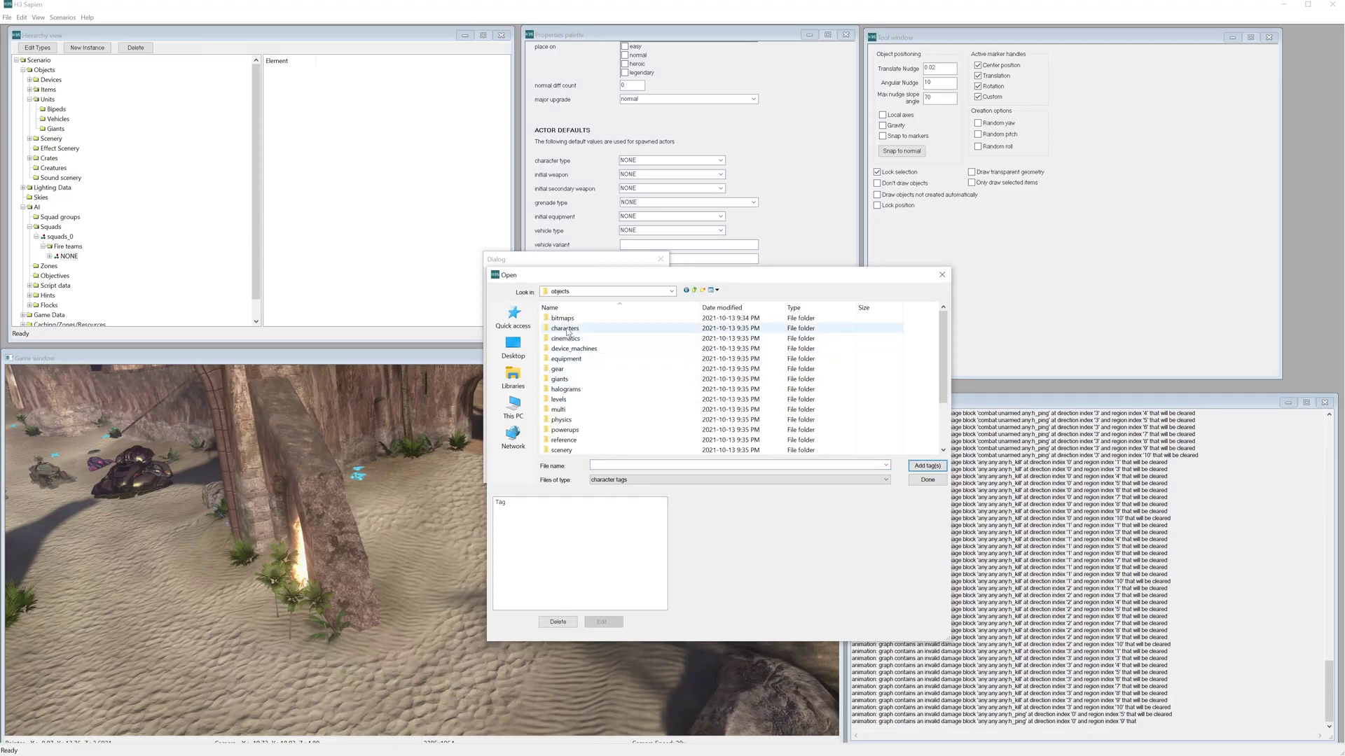
{"action": "double_click", "coordinate": [565, 329]}
{"action": "scroll", "coordinate": [582, 420], "scroll_direction": "down", "scroll_amount": 2}
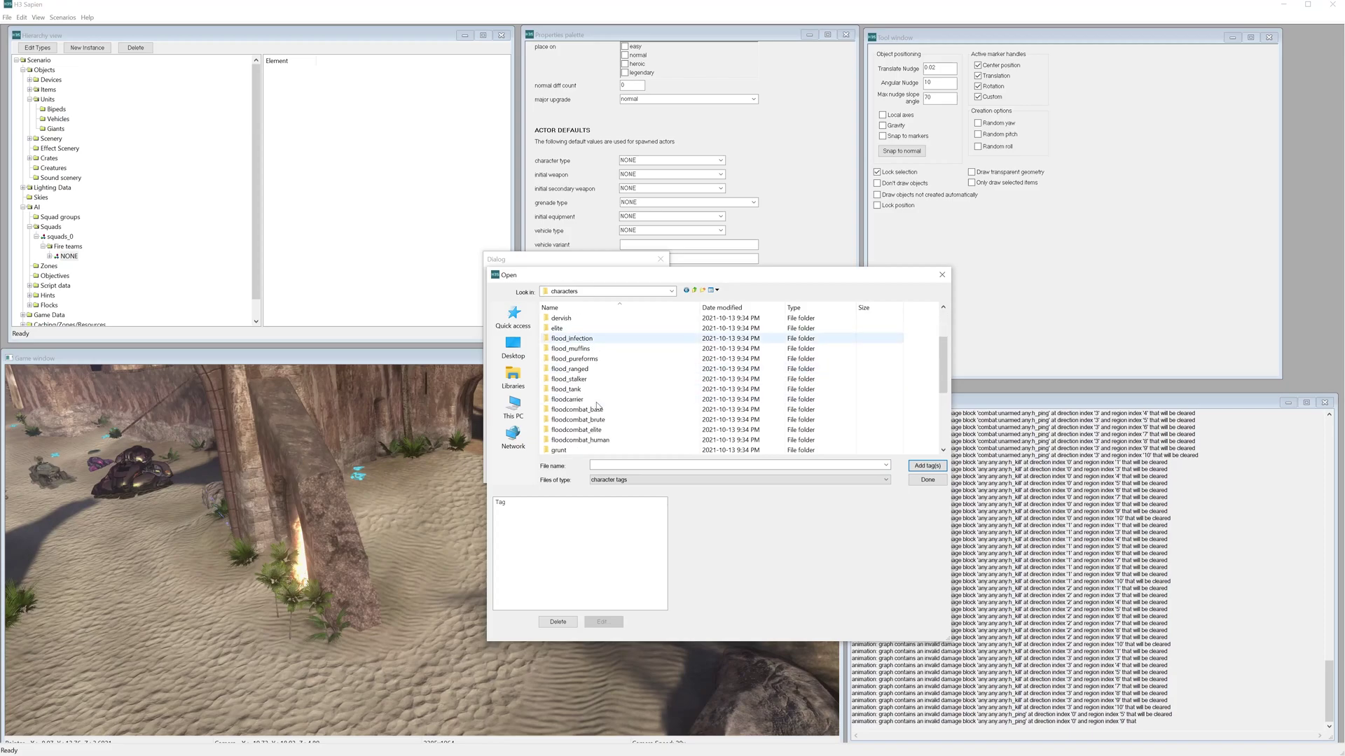
{"action": "double_click", "coordinate": [576, 450]}
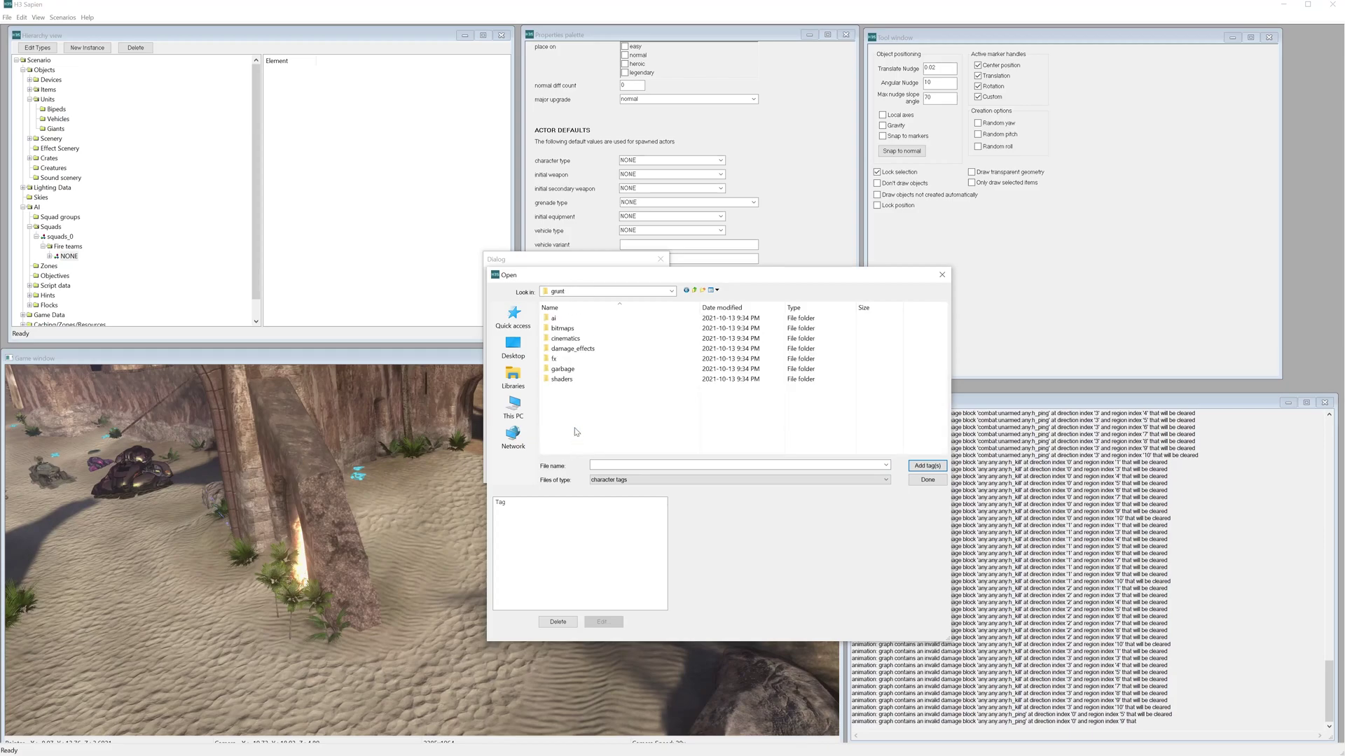
{"action": "double_click", "coordinate": [554, 319]}
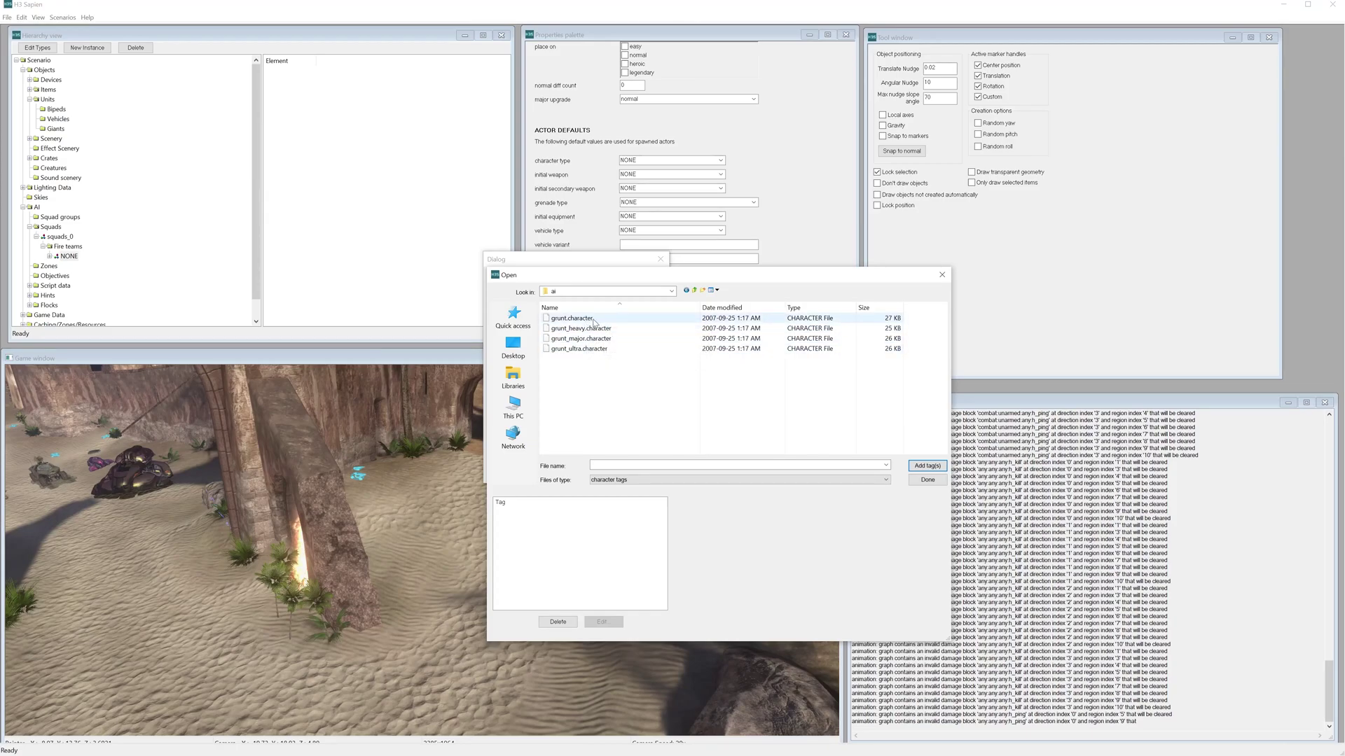
{"action": "left_click", "coordinate": [594, 321]}
{"action": "double_click", "coordinate": [594, 321]}
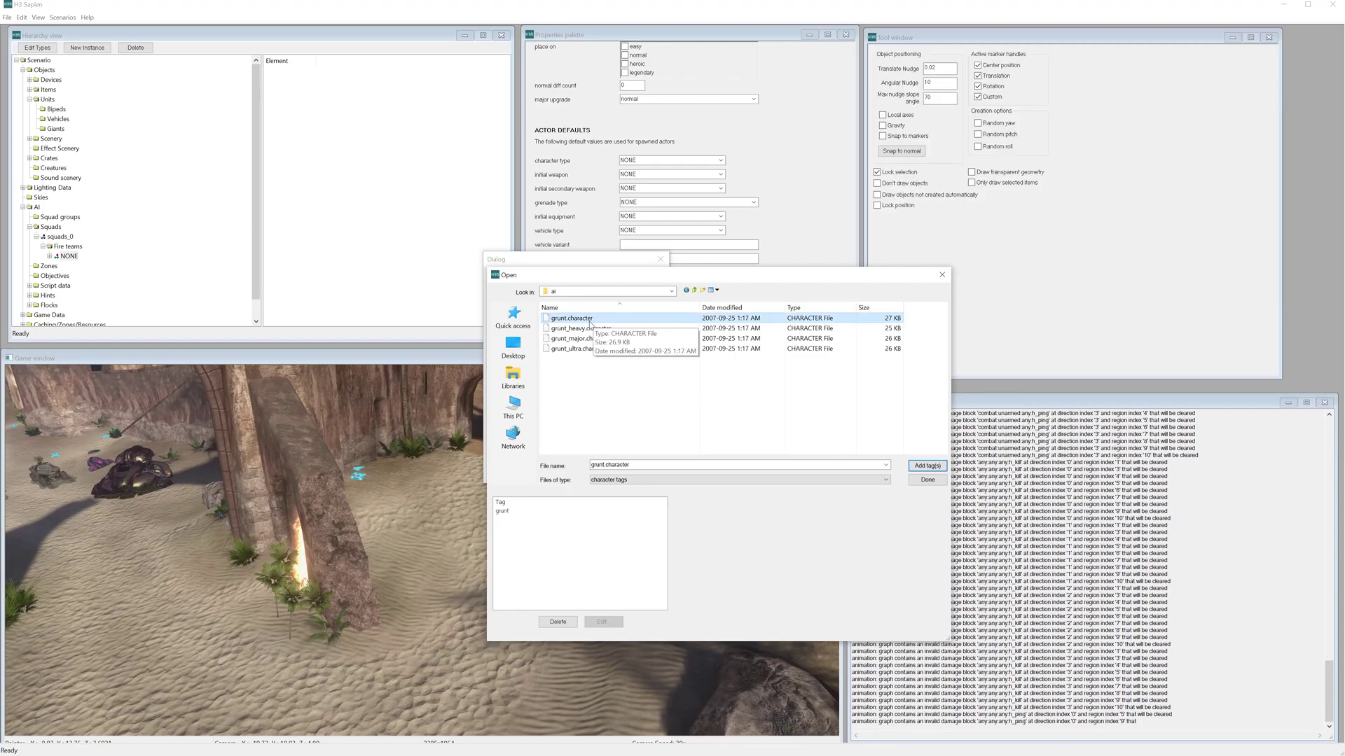
{"action": "double_click", "coordinate": [584, 330]}
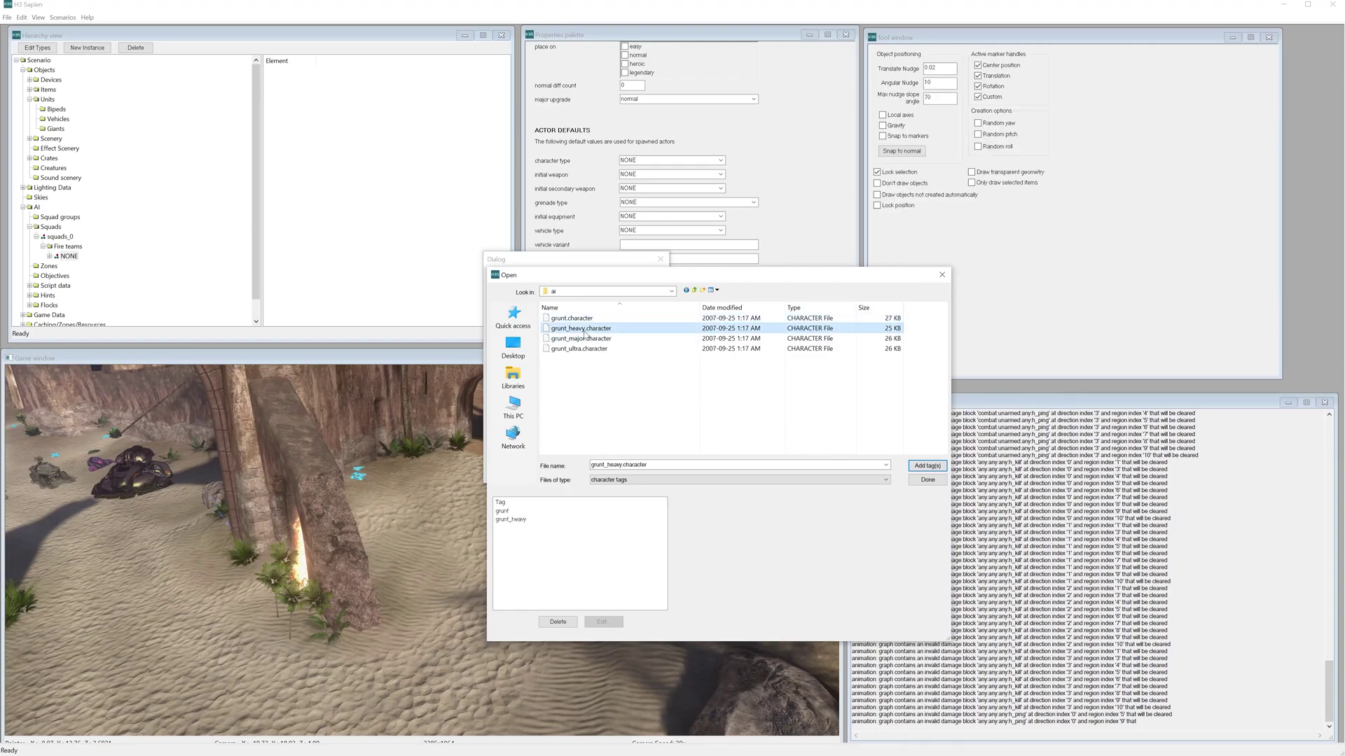
{"action": "left_click", "coordinate": [926, 482]}
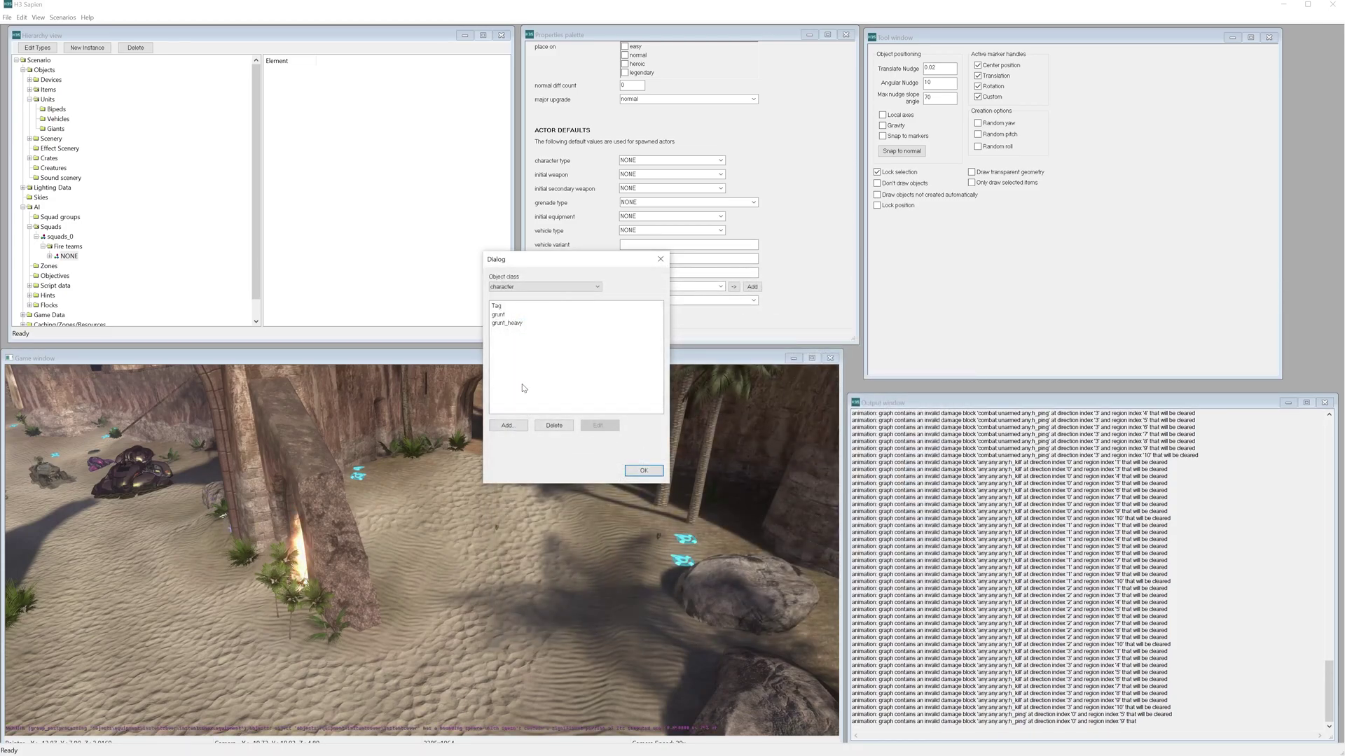
{"action": "left_click", "coordinate": [639, 471]}
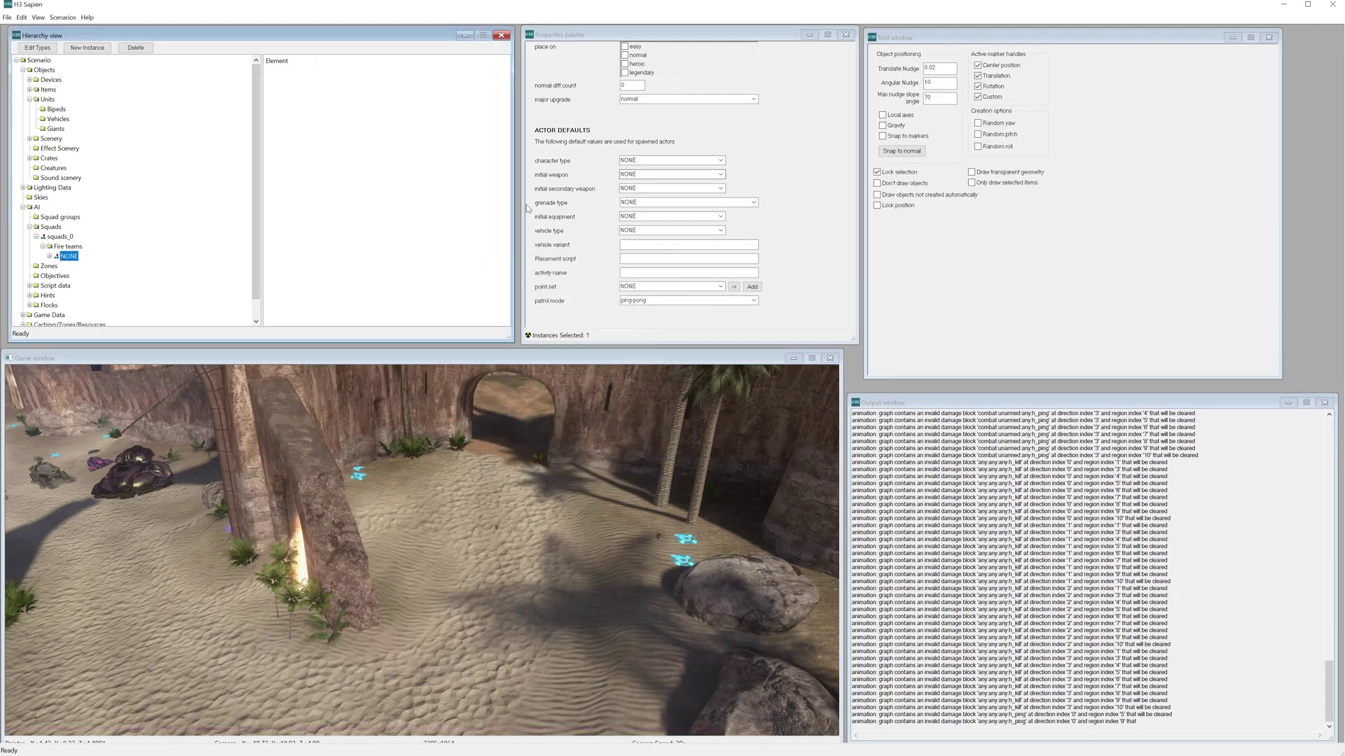
Give the fire team the character type grunt, the initial weapon plasma_pistol and the grenade type Covenant Plasma.
{"action": "left_click", "coordinate": [644, 161]}
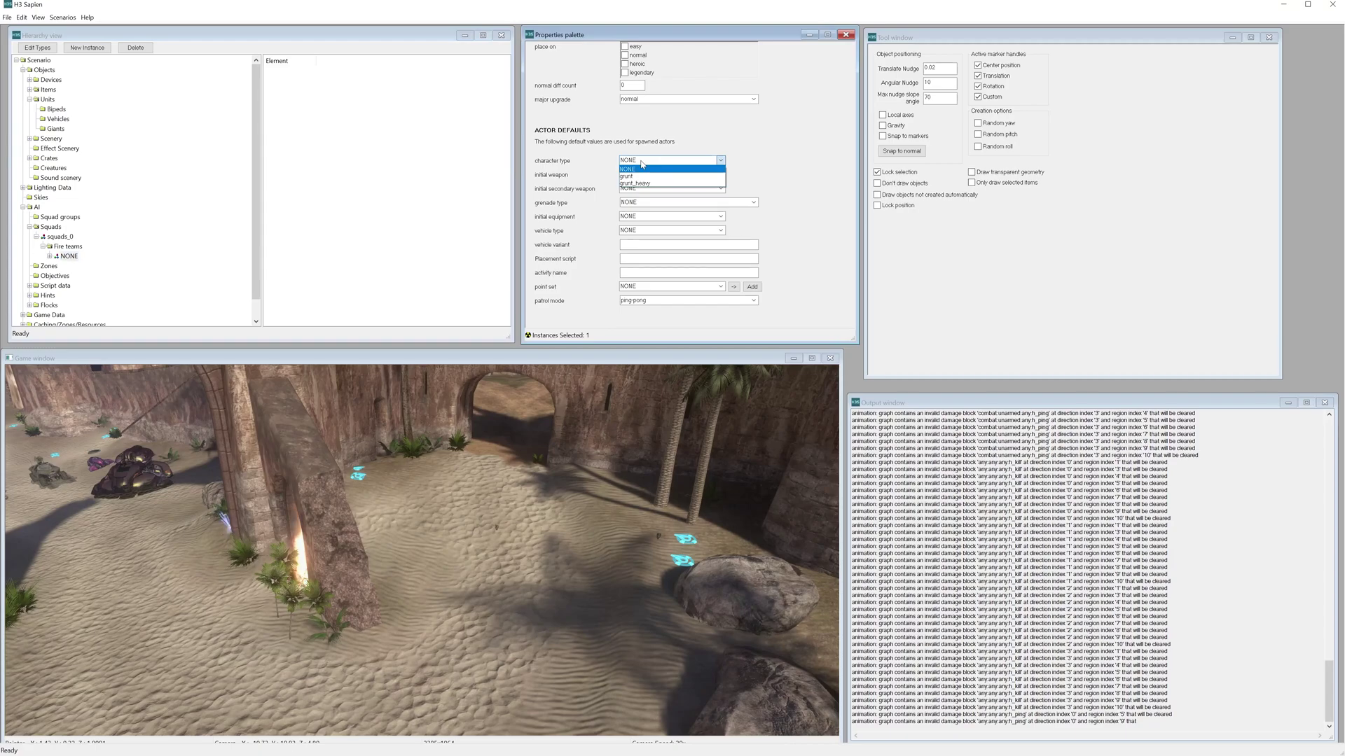
{"action": "left_click", "coordinate": [645, 177]}
{"action": "left_click", "coordinate": [646, 175]}
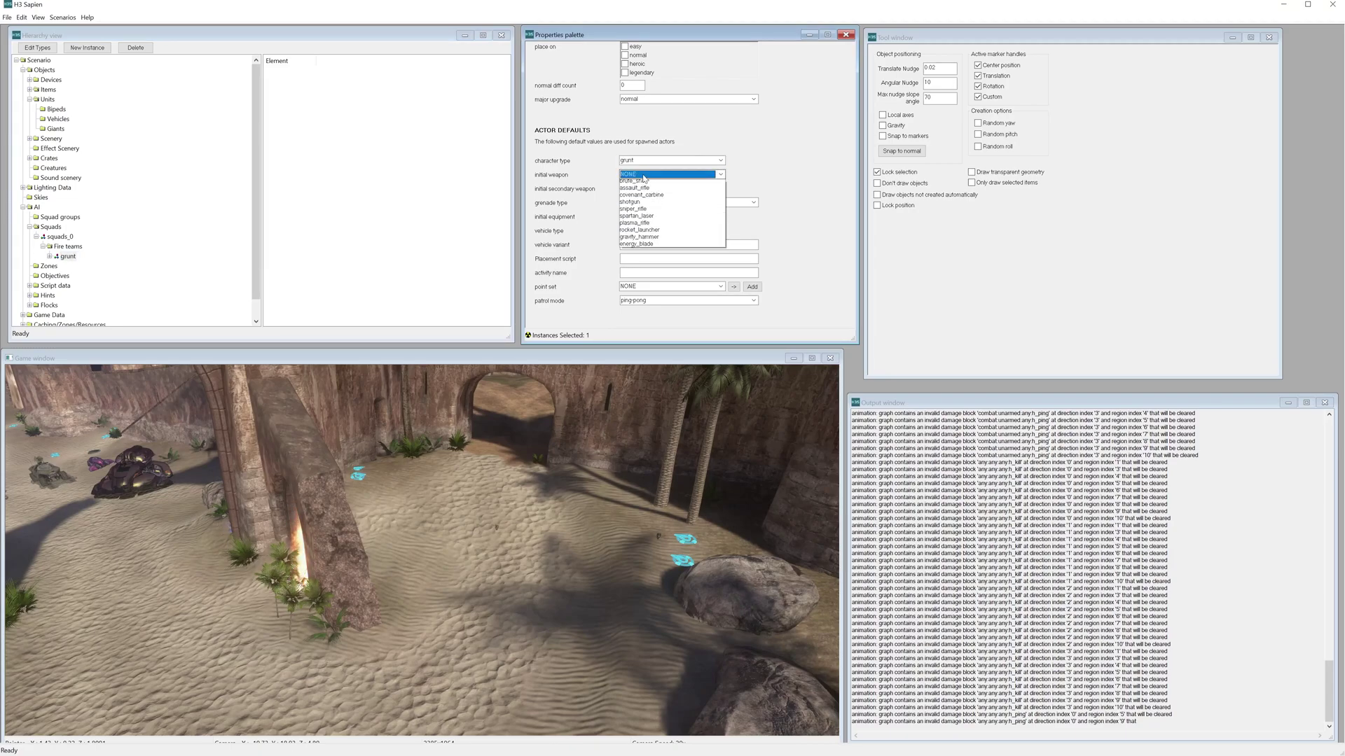
{"action": "left_click", "coordinate": [647, 197]}
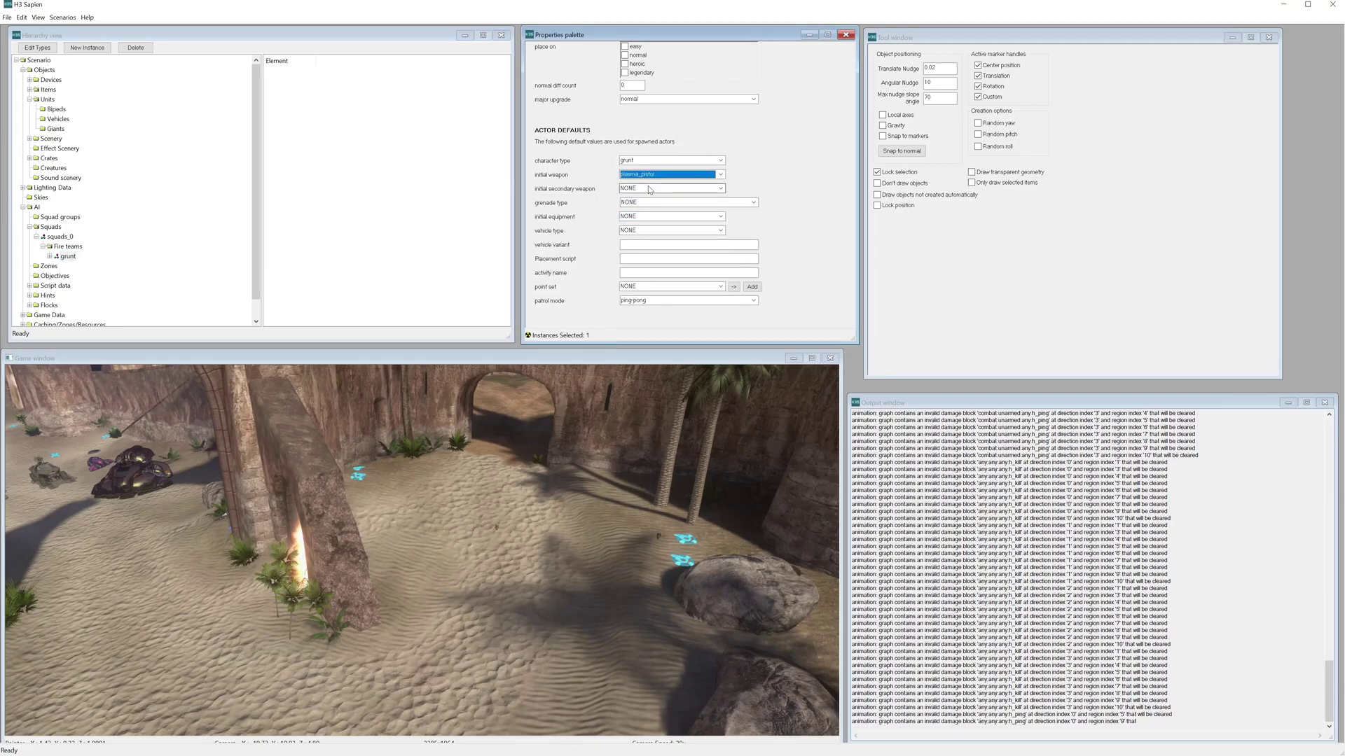
{"action": "left_click", "coordinate": [646, 204]}
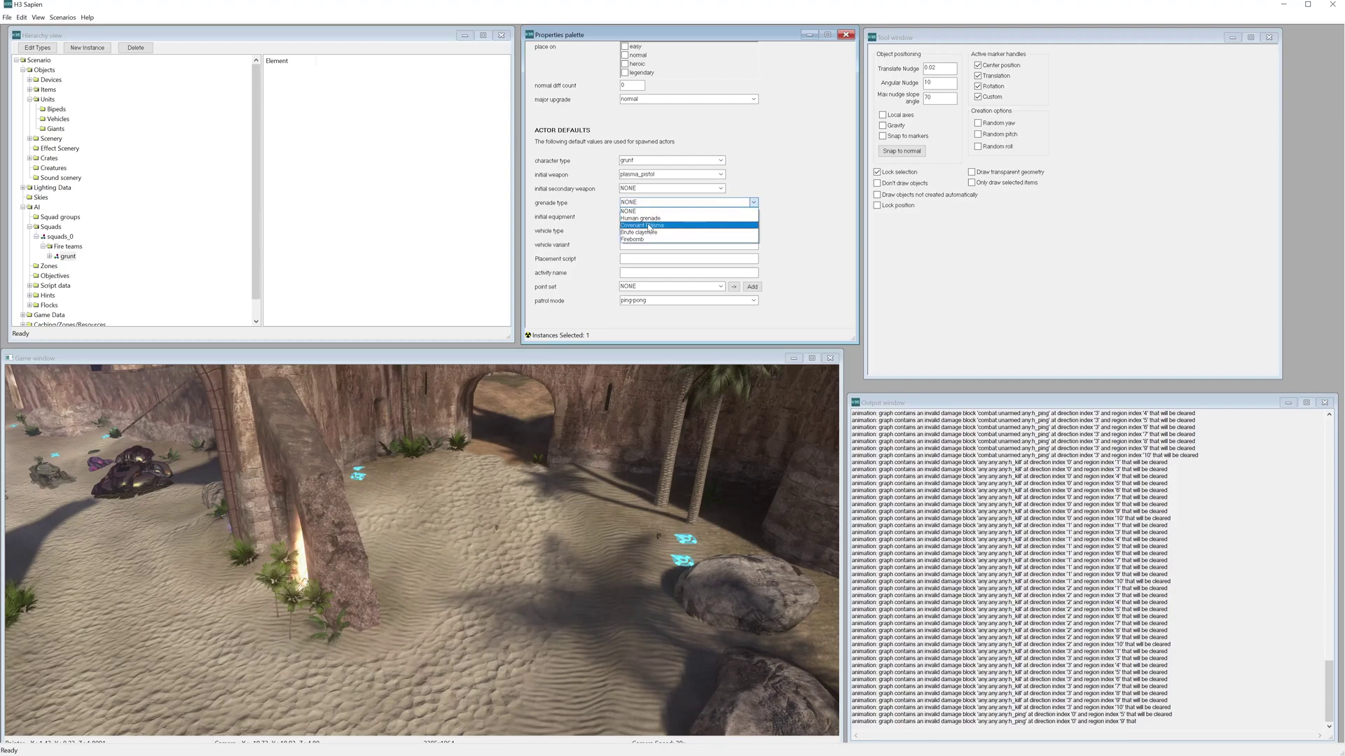
{"action": "left_click", "coordinate": [649, 226]}
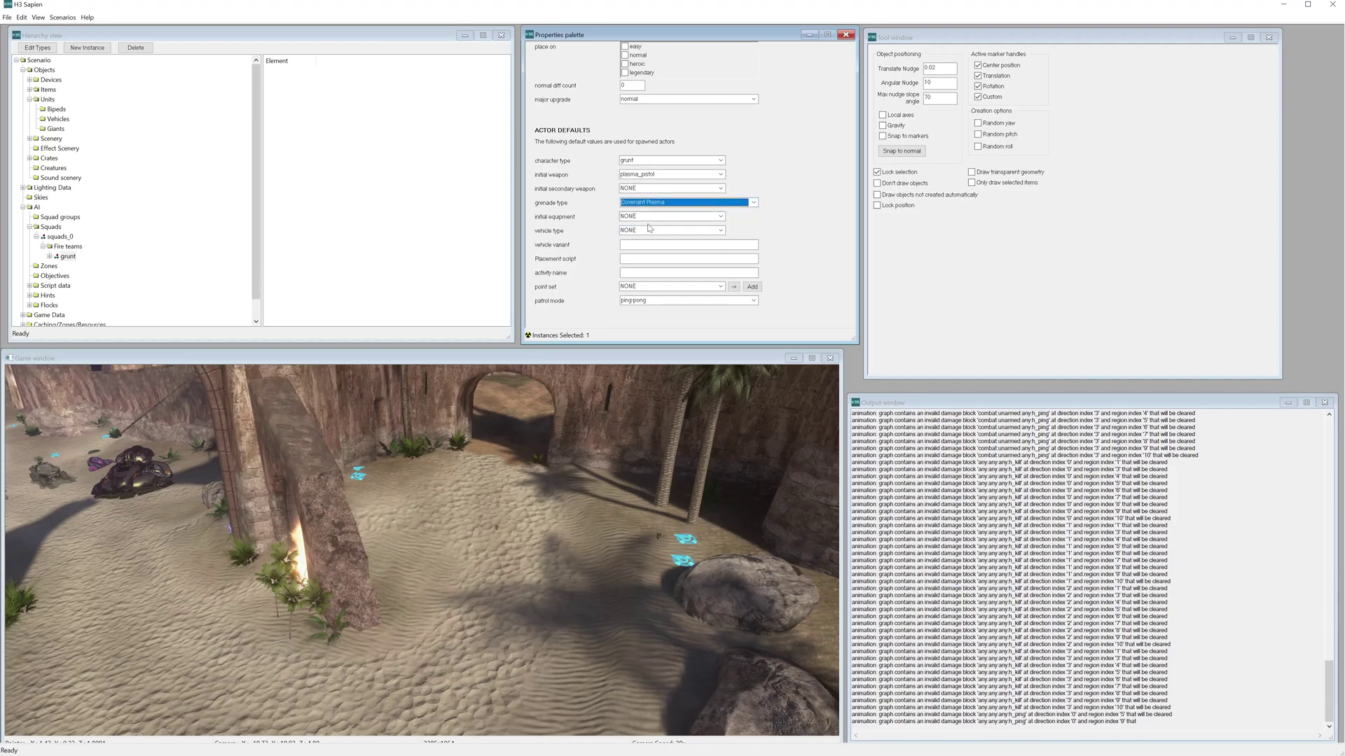
Try the grunt_heavy character type on the fire team, and switch it back to grunt.
{"action": "left_click", "coordinate": [67, 257]}
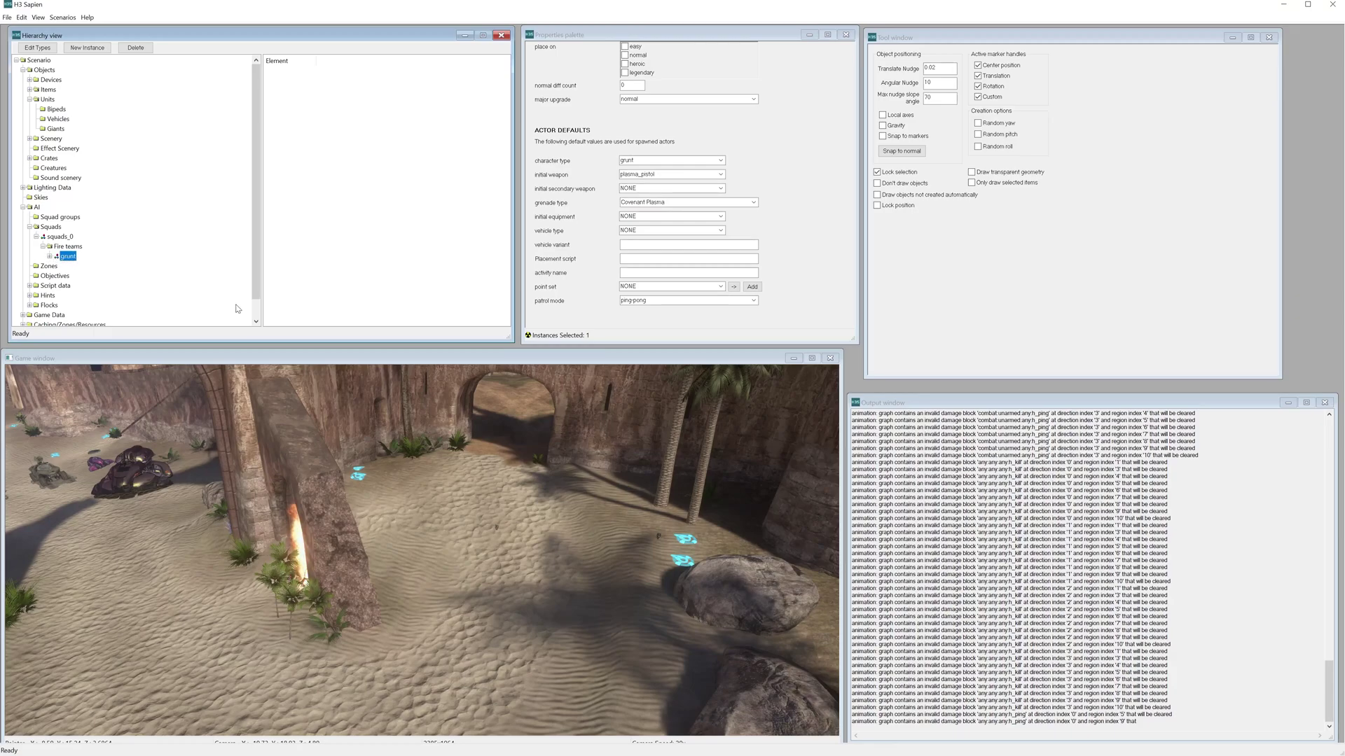
{"action": "left_click", "coordinate": [688, 162]}
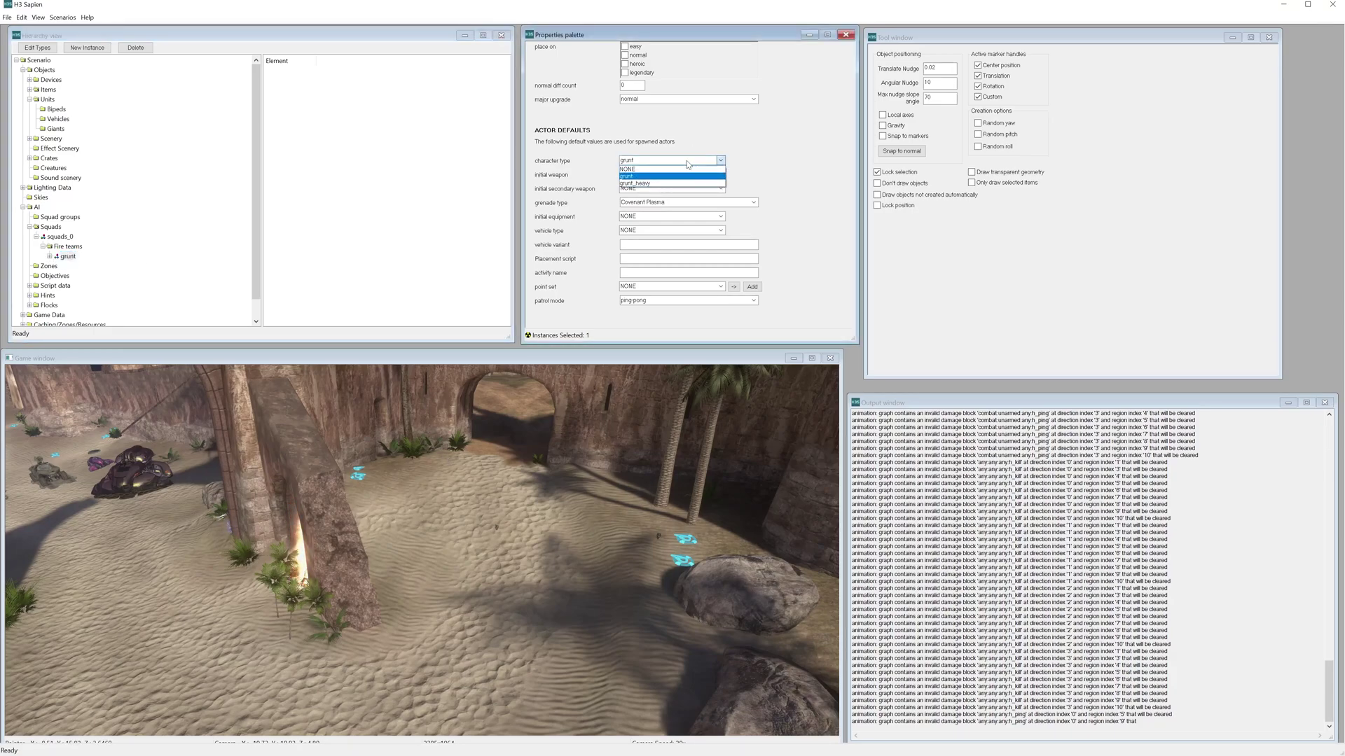
{"action": "left_click", "coordinate": [674, 182]}
{"action": "left_click", "coordinate": [670, 160]}
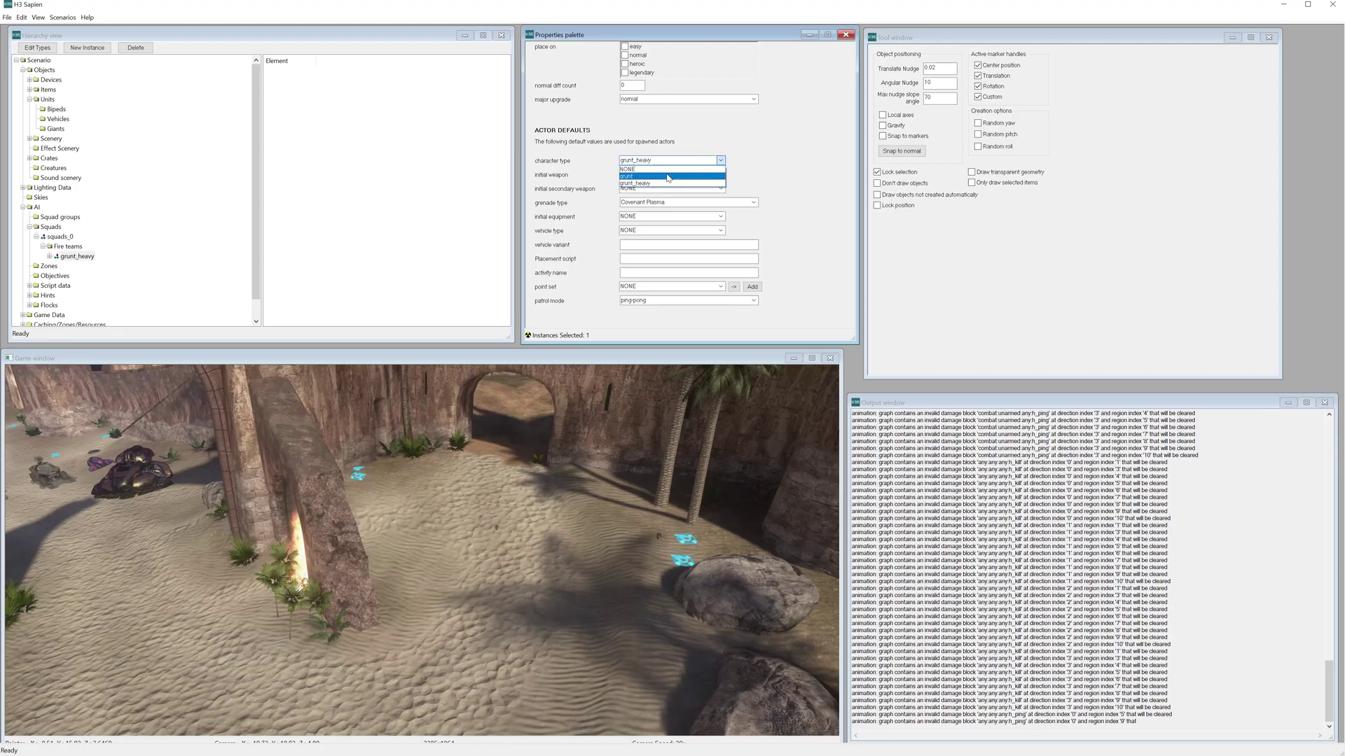
{"action": "left_click", "coordinate": [668, 177]}
Place six grunt starting locations in a row on the sand in front of the archway.
{"action": "left_click", "coordinate": [68, 257]}
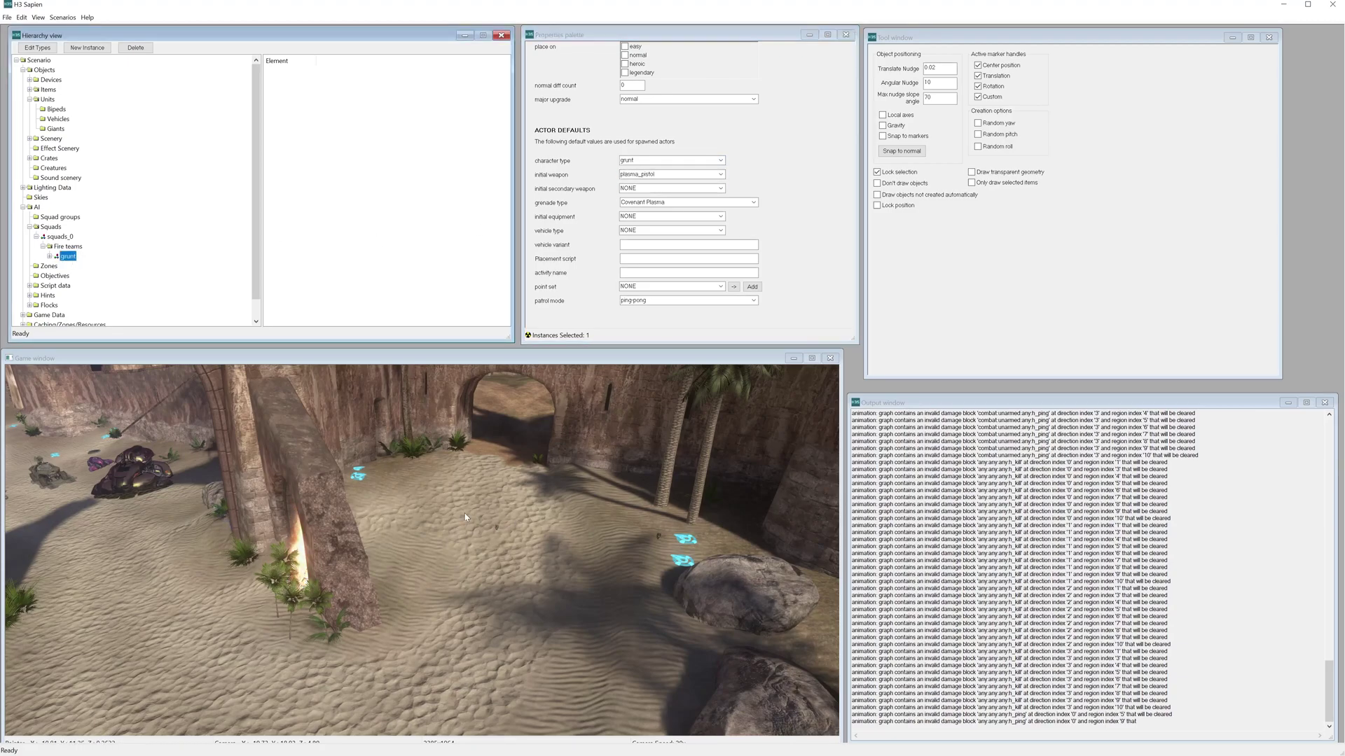
{"action": "right_click", "coordinate": [438, 484]}
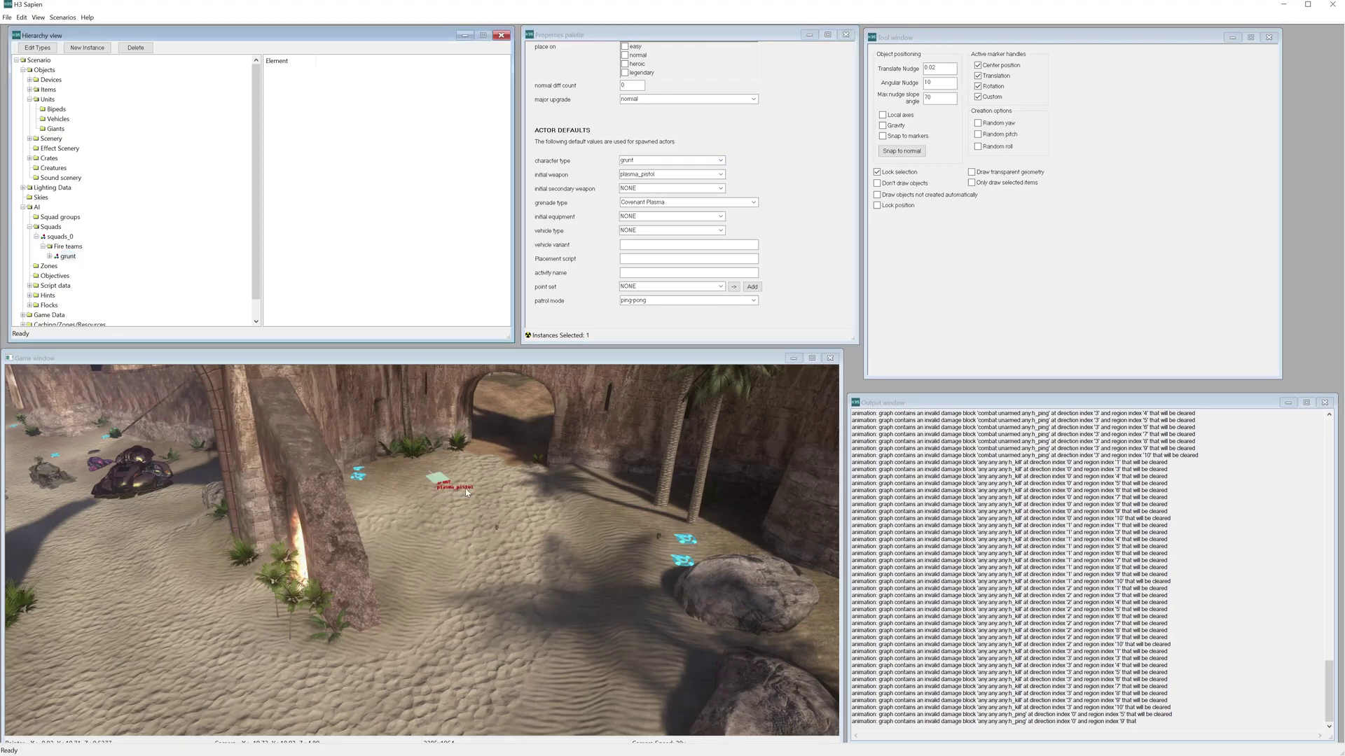
{"action": "right_click", "coordinate": [471, 493]}
{"action": "right_click", "coordinate": [500, 495]}
{"action": "right_click", "coordinate": [523, 497]}
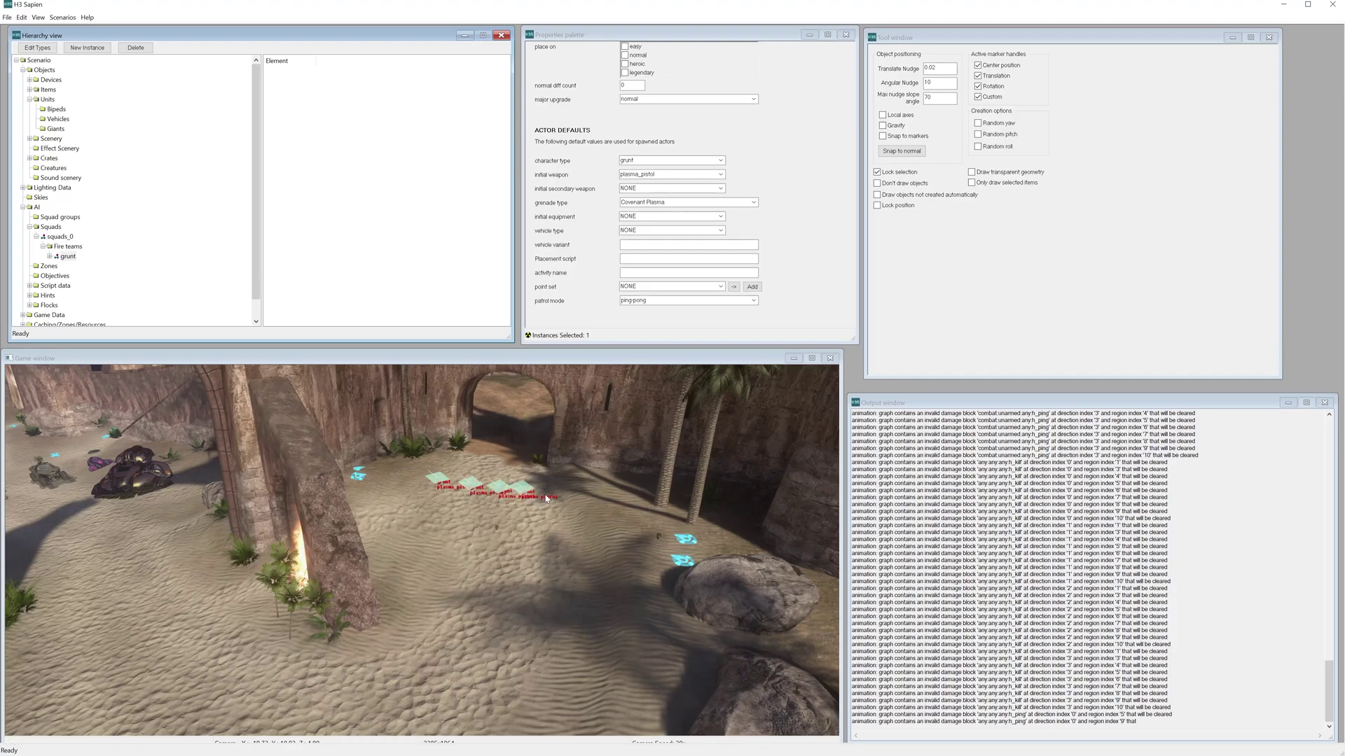
{"action": "right_click", "coordinate": [549, 499]}
{"action": "right_click", "coordinate": [417, 482]}
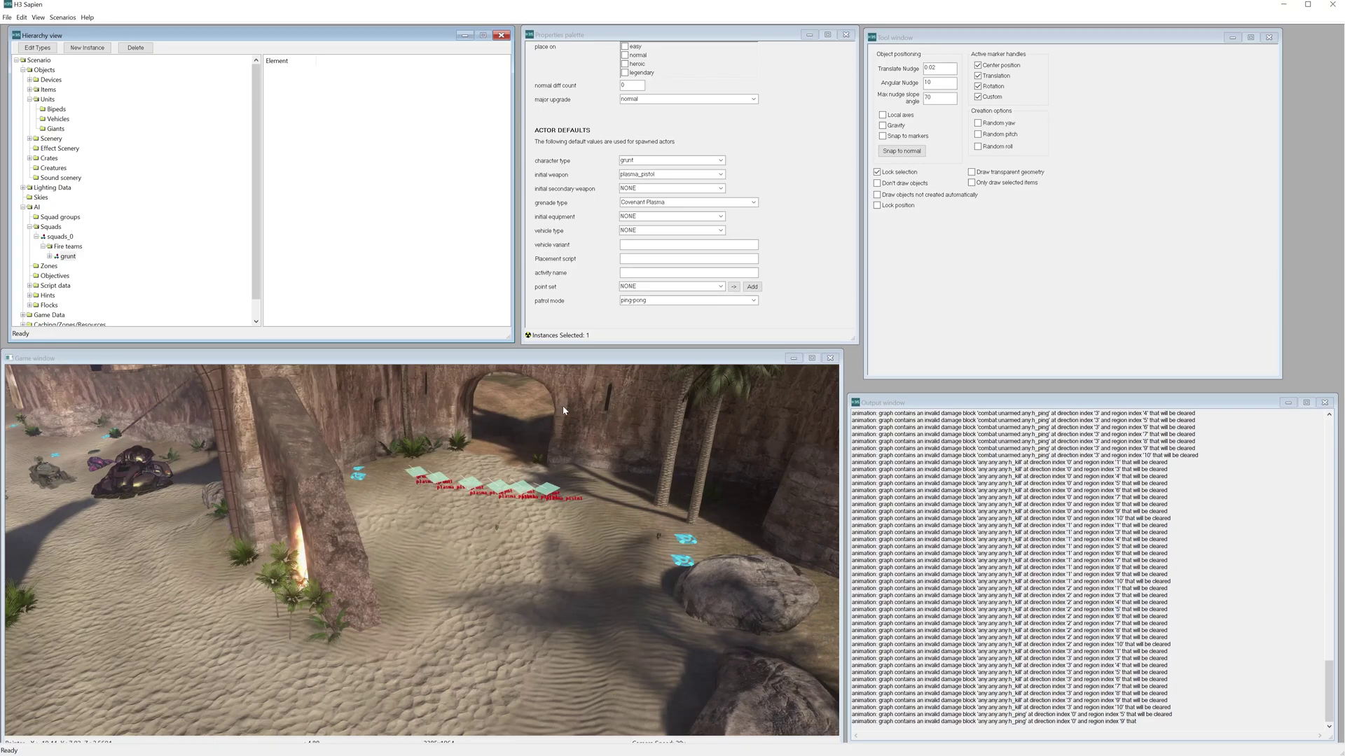
Try to spawn squads_0 at its starting locations with Place squads.
{"action": "key", "text": "w"}
{"action": "middle_click_drag", "start_coordinate": [552, 431], "coordinate": [371, 505]}
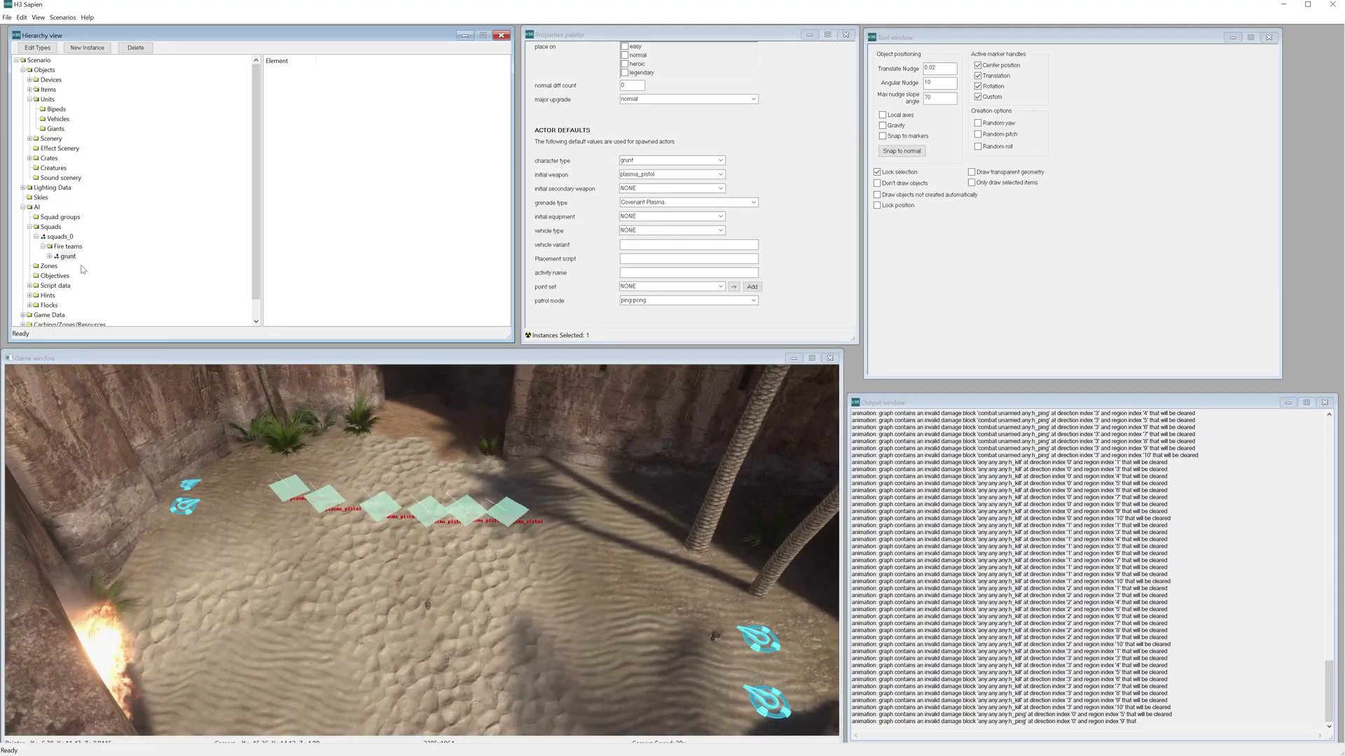
{"action": "left_click", "coordinate": [62, 238]}
{"action": "right_click", "coordinate": [63, 239]}
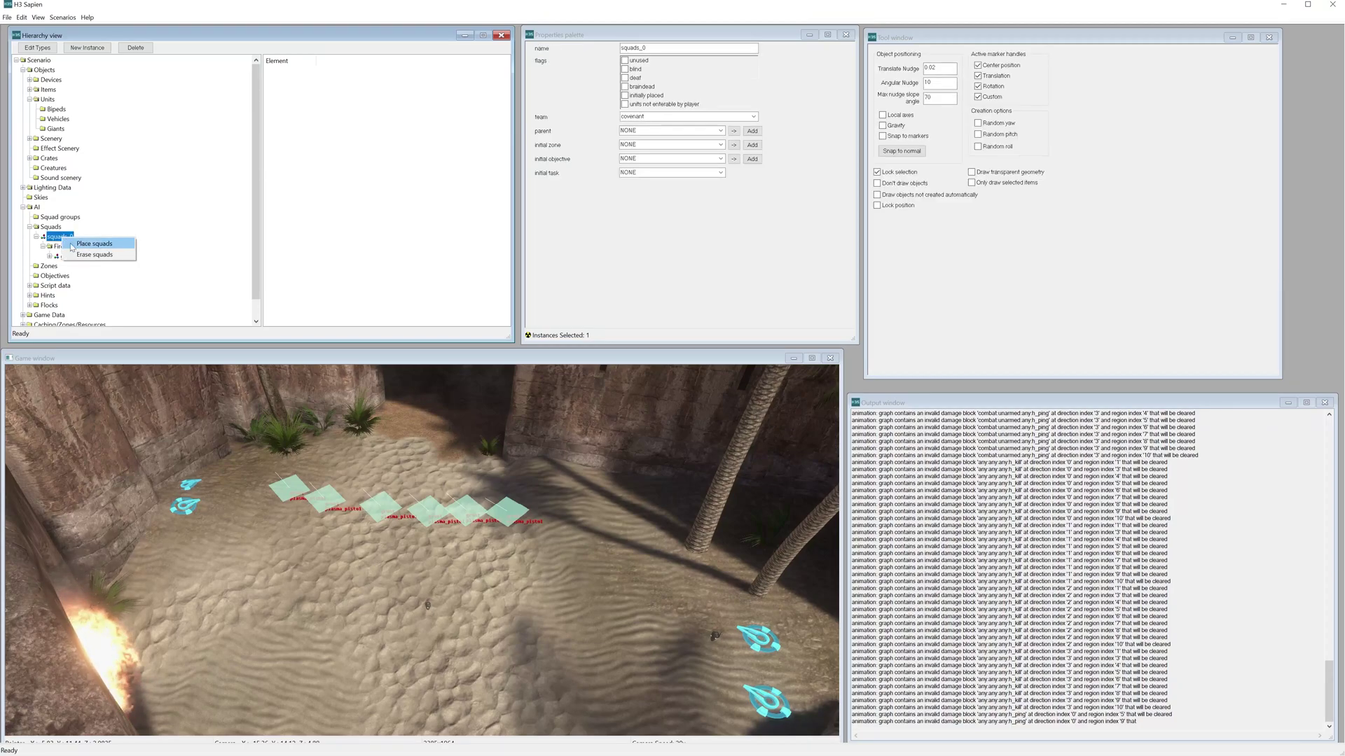
{"action": "left_click", "coordinate": [96, 245]}
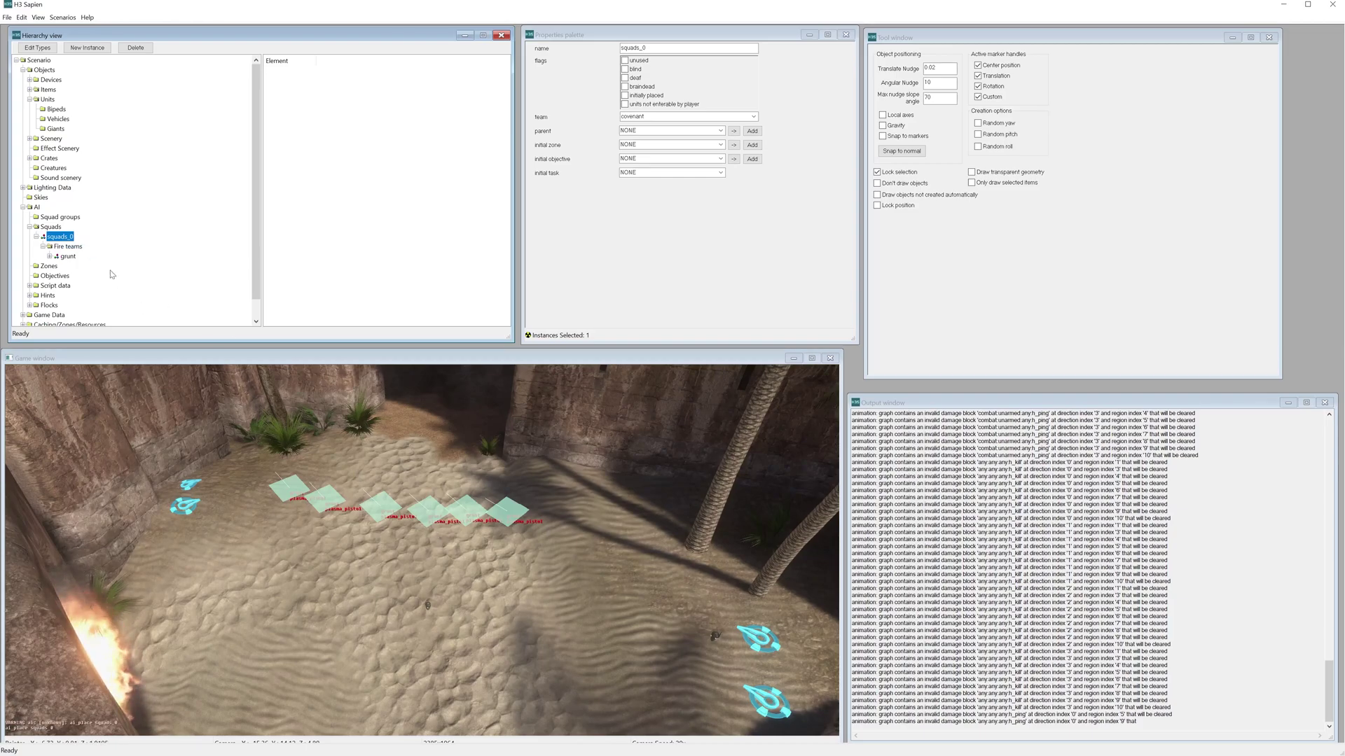
Set the grunt fire team's normal diff count to 6.
{"action": "left_click", "coordinate": [68, 256]}
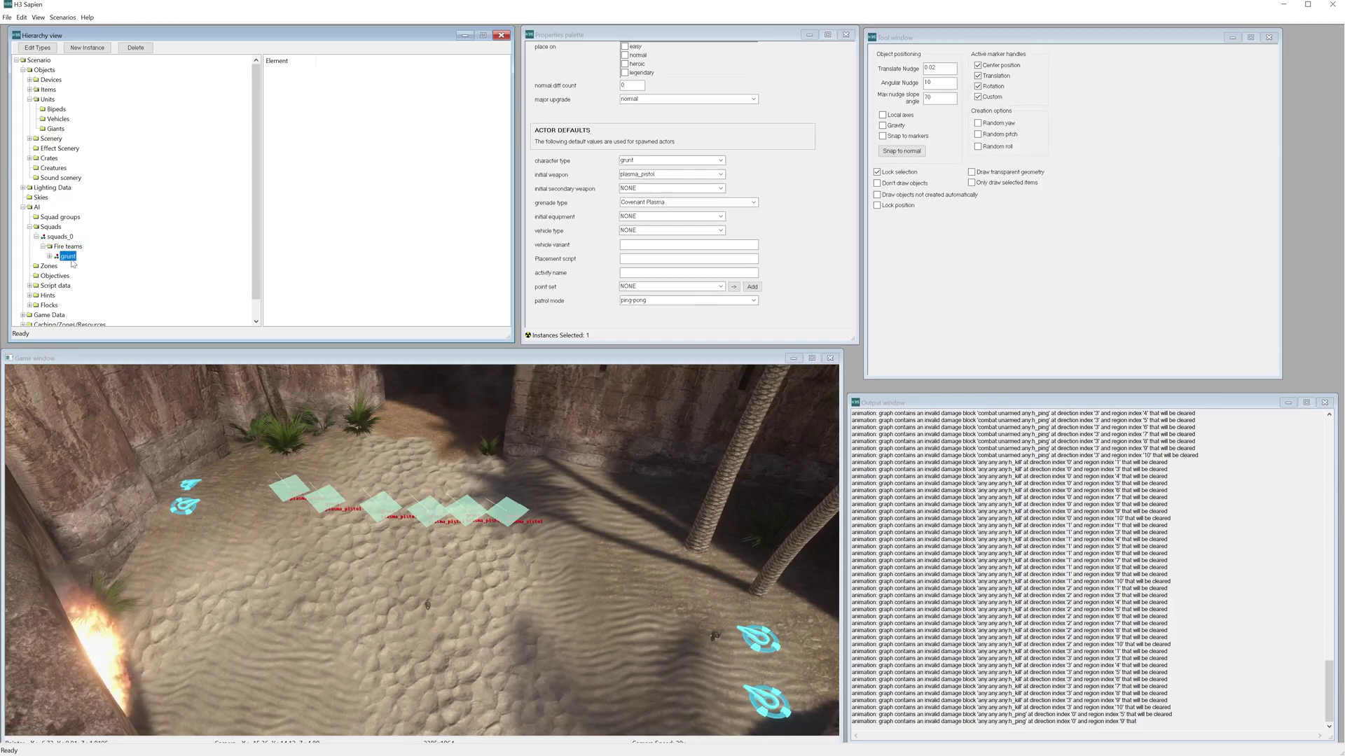
{"action": "left_click", "coordinate": [622, 85]}
{"action": "double_click", "coordinate": [622, 85]}
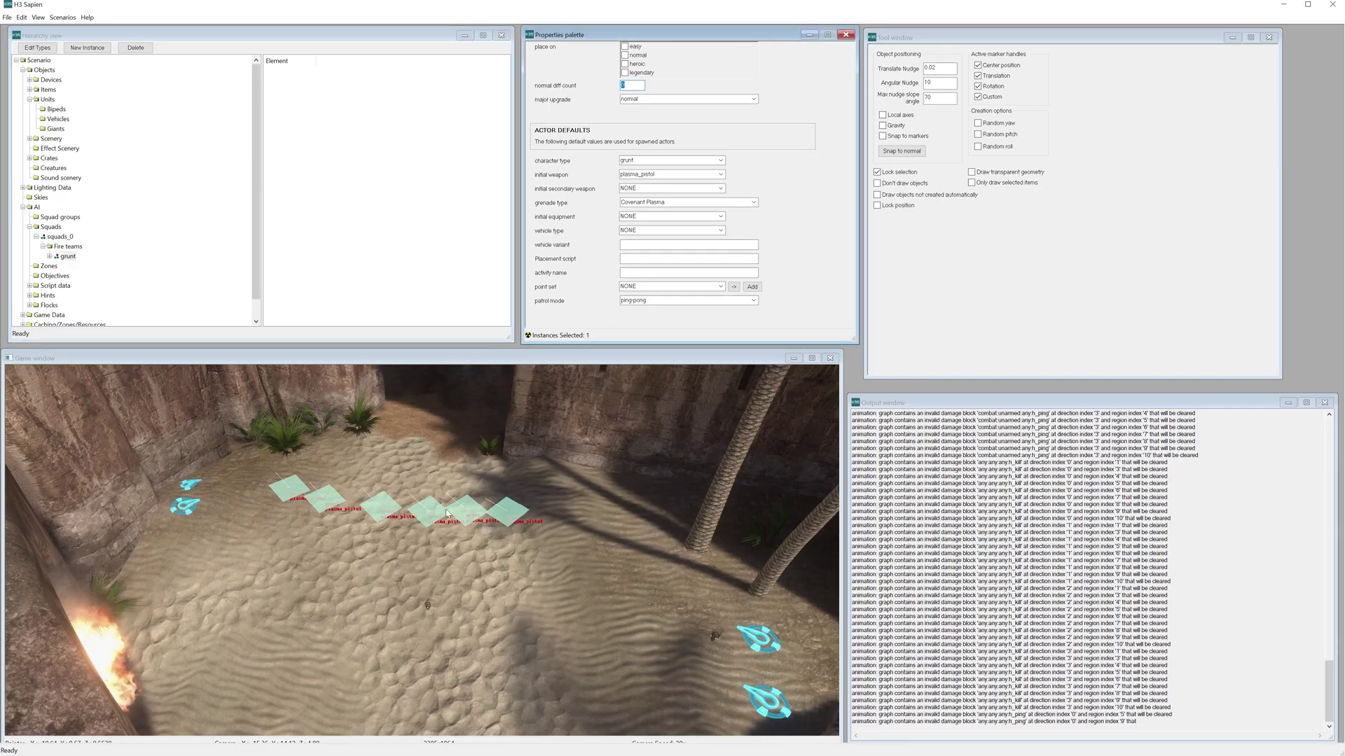
{"action": "type", "text": "6"}
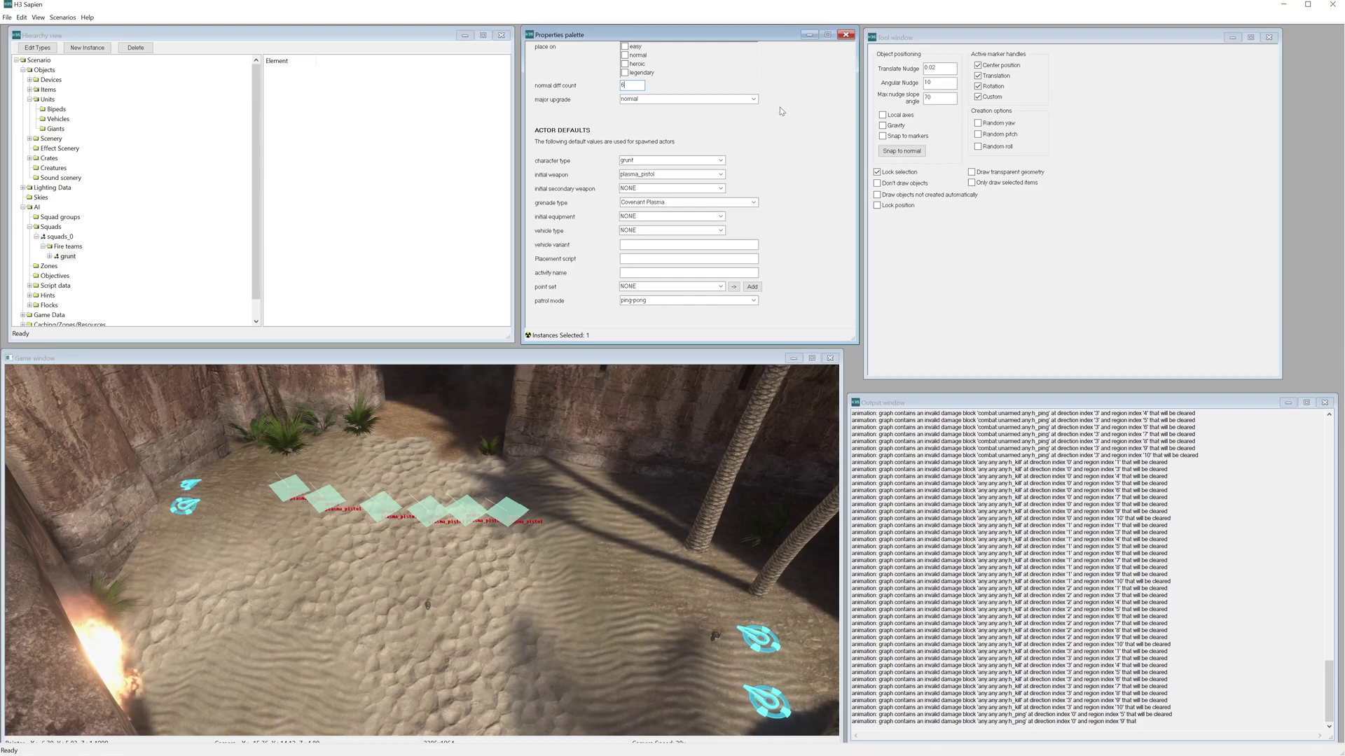
Place squads_0 in the game world with the updated fire team count.
{"action": "left_click", "coordinate": [61, 237]}
{"action": "right_click", "coordinate": [62, 238]}
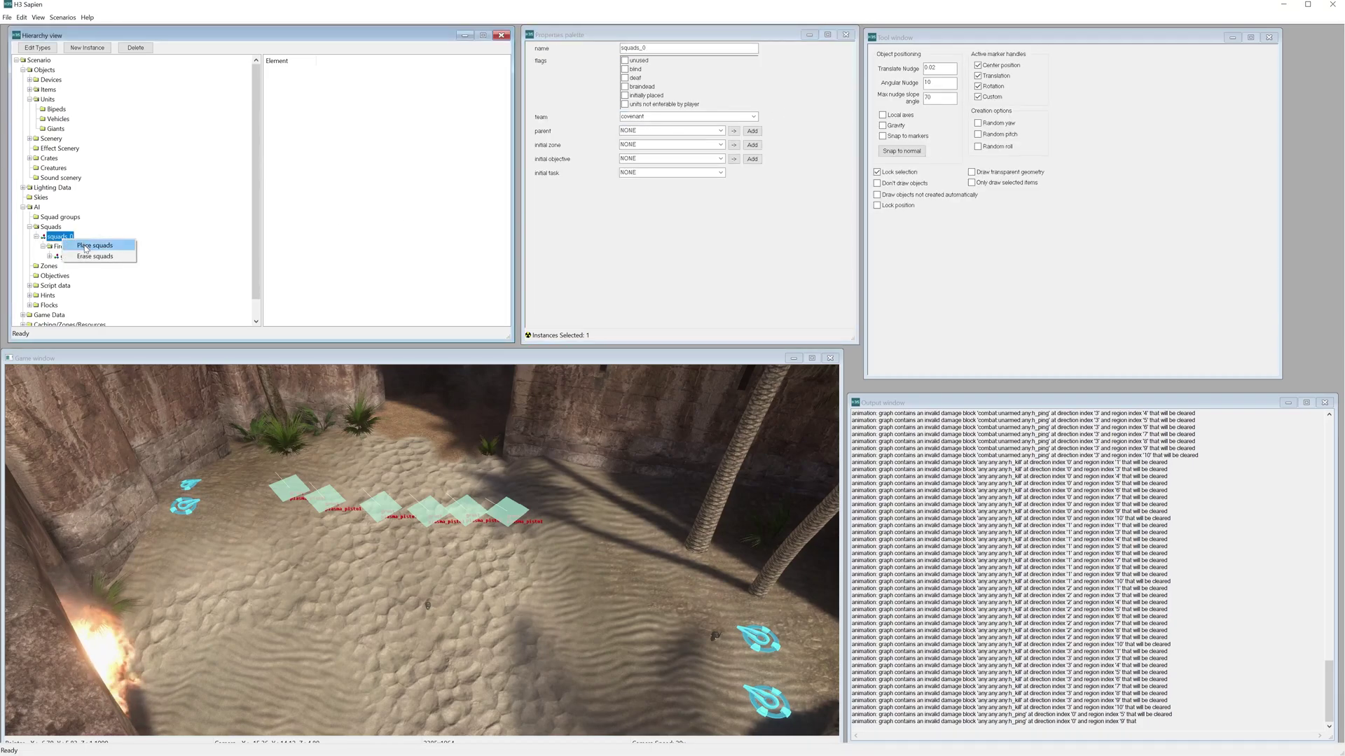
{"action": "left_click", "coordinate": [84, 246]}
Playtest the squad as the player by driving a vehicle to the spawned grunts and firing at them.
{"action": "key", "text": "Tab"}
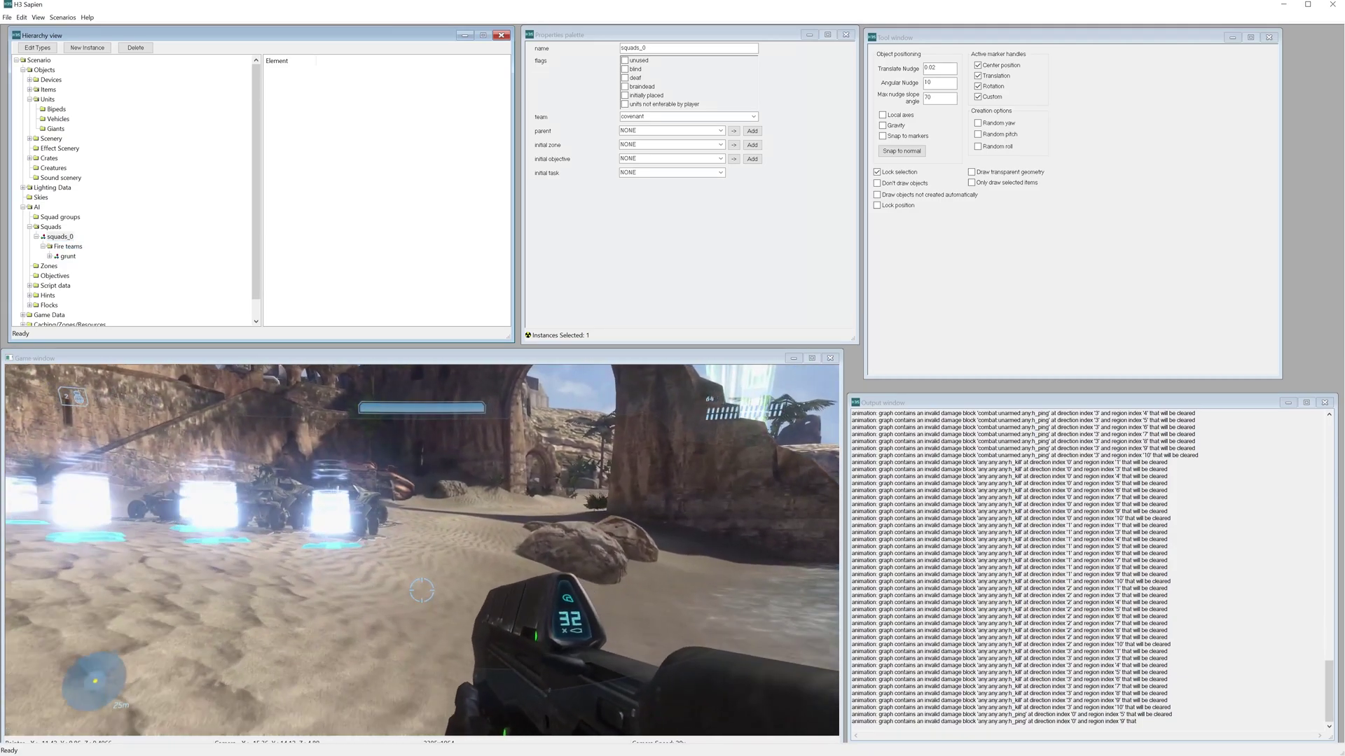
{"action": "key", "text": "w"}
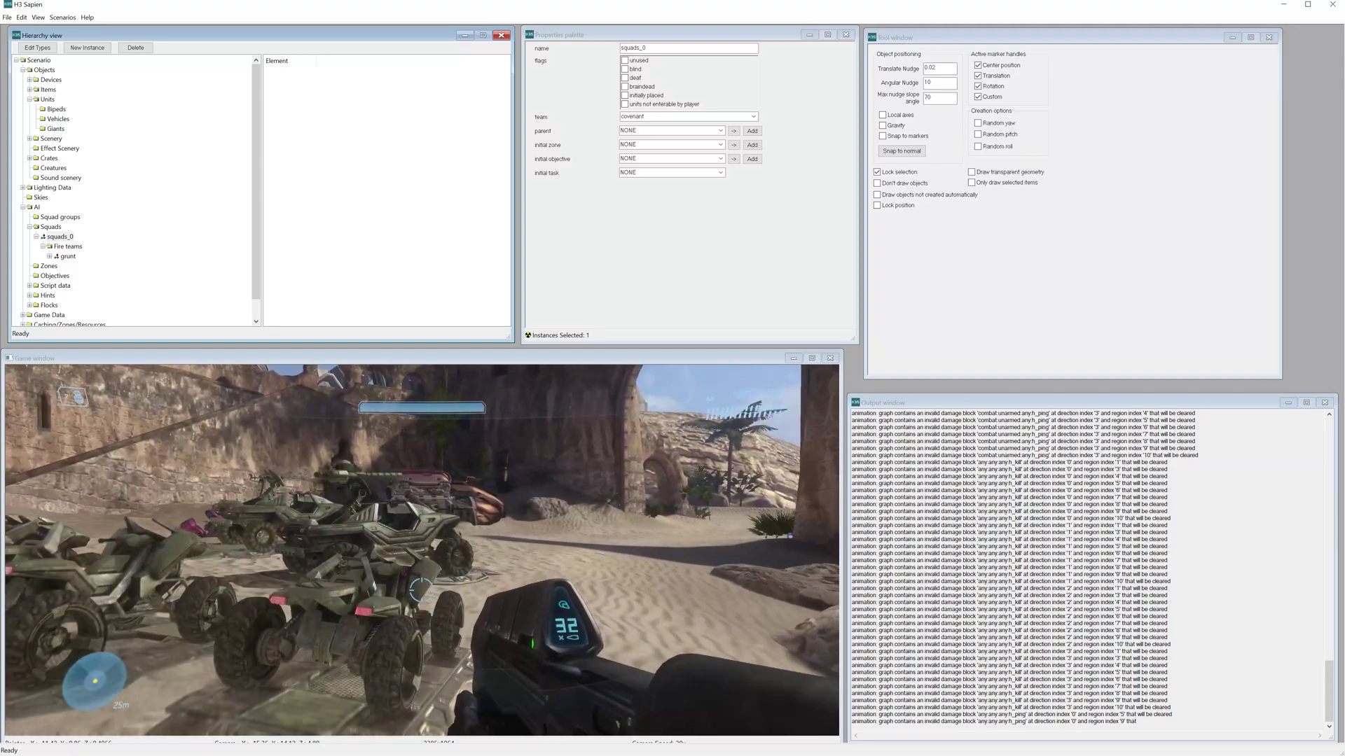
{"action": "key", "text": "w"}
{"action": "key", "text": "e"}
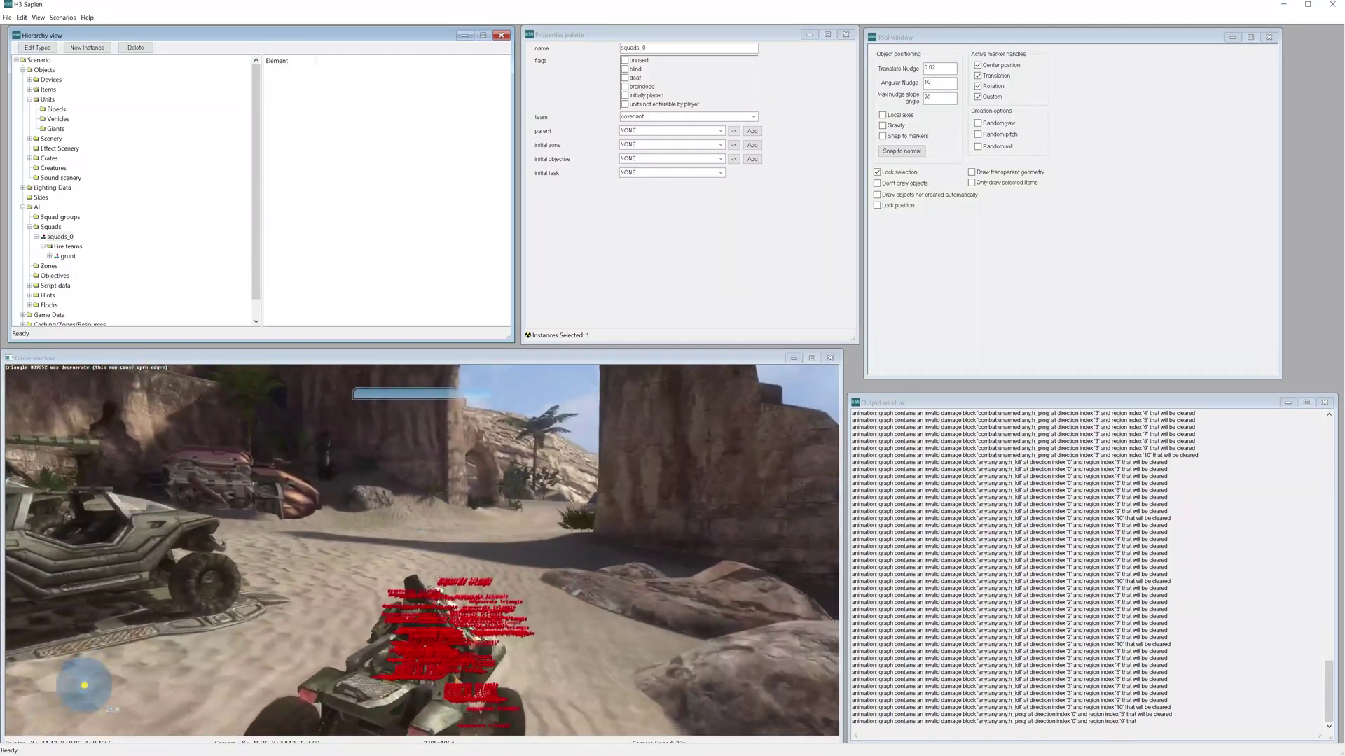
{"action": "key", "text": "w"}
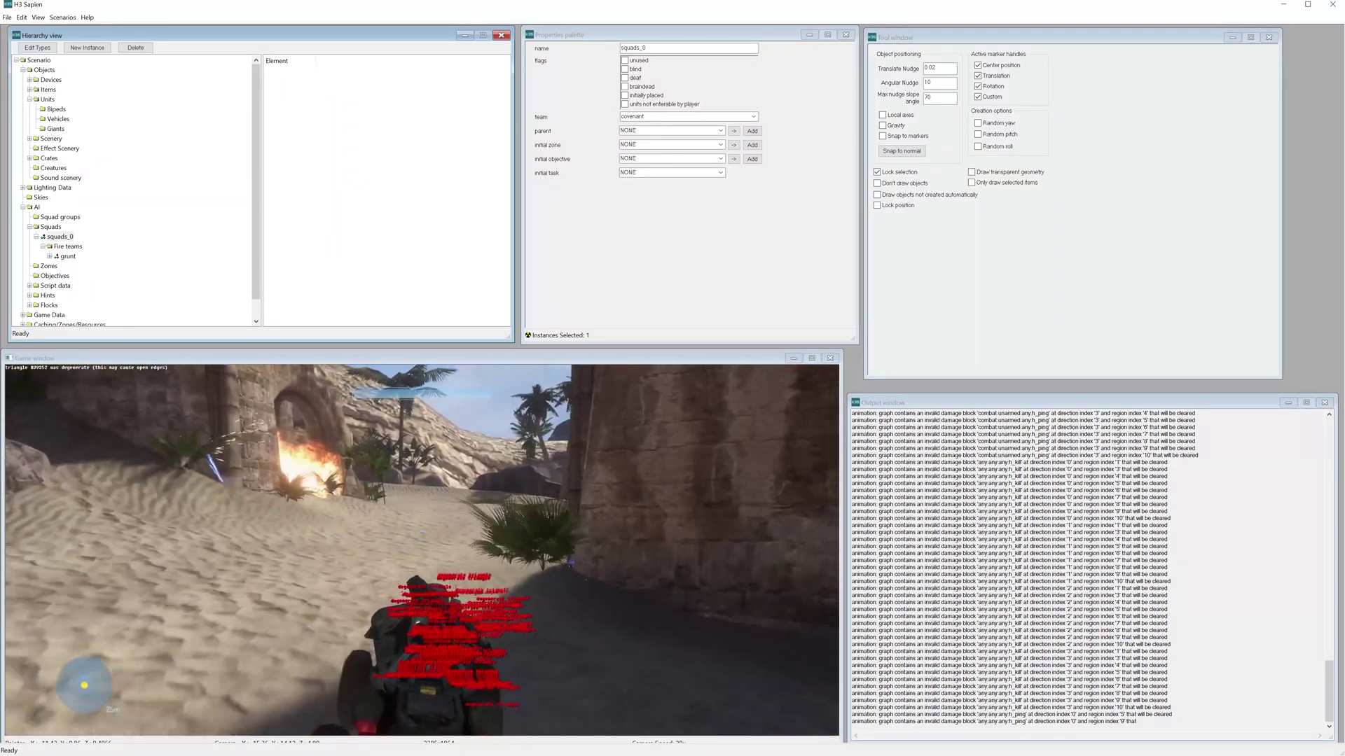
{"action": "key", "text": "w"}
{"action": "key", "text": "e"}
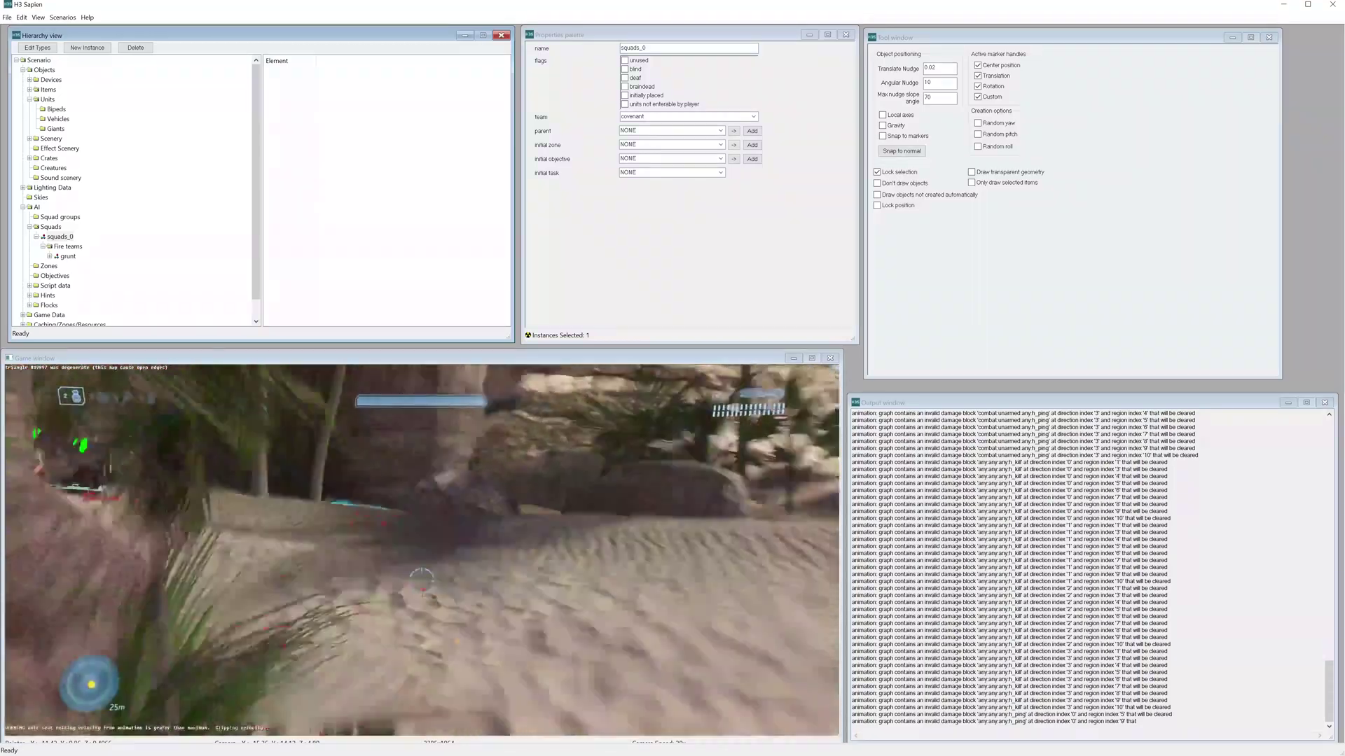
{"action": "key", "text": "w"}
{"action": "left_click", "coordinate": [422, 577]}
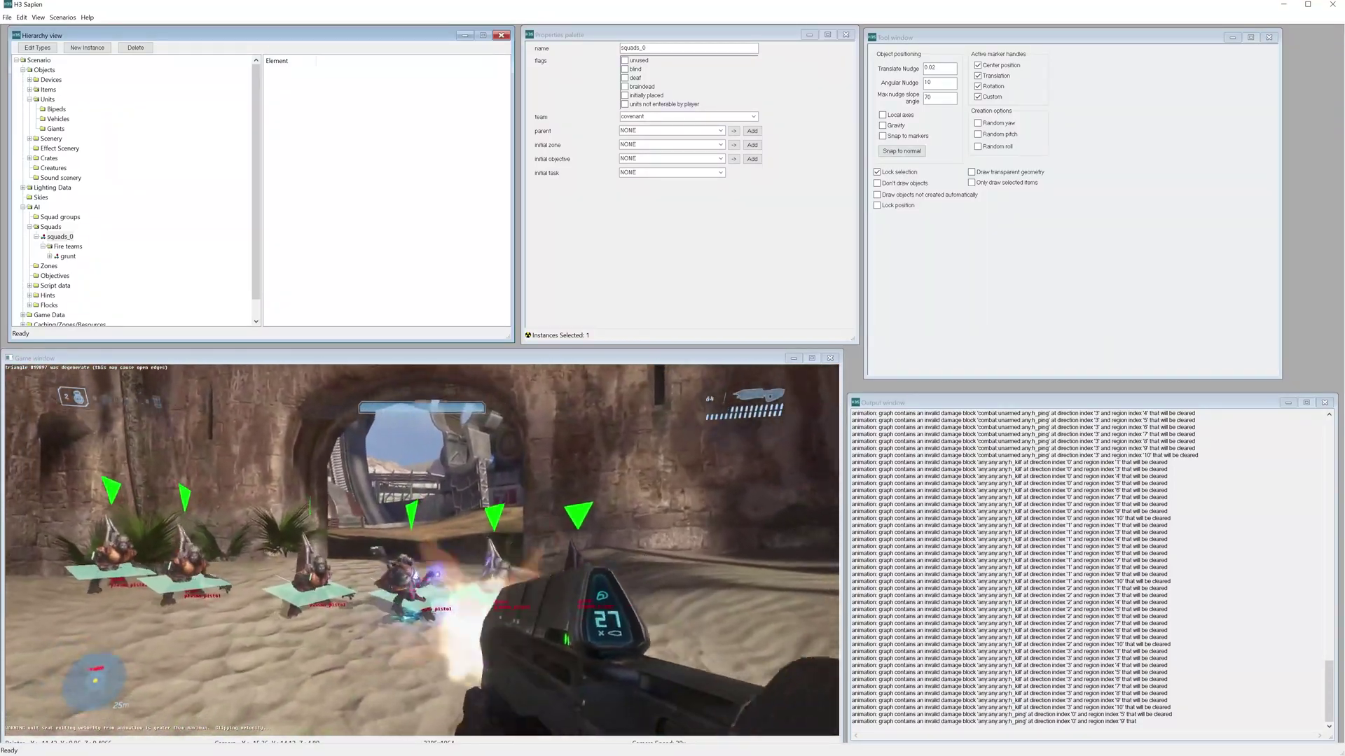
{"action": "left_click", "coordinate": [422, 590]}
{"action": "key", "text": "s"}
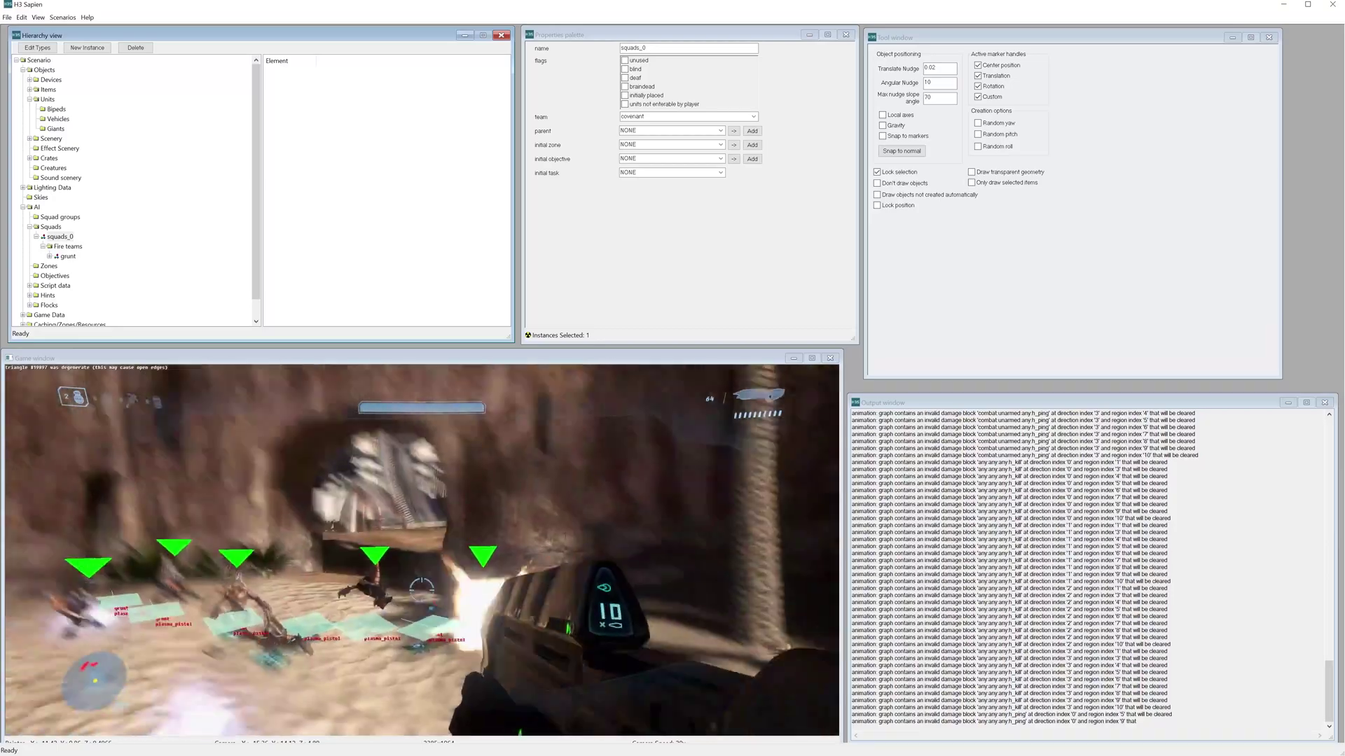
Finish the playtest against the squads_0 grunts, return to the editor camera and view the battlefield from above.
{"action": "key", "text": "w"}
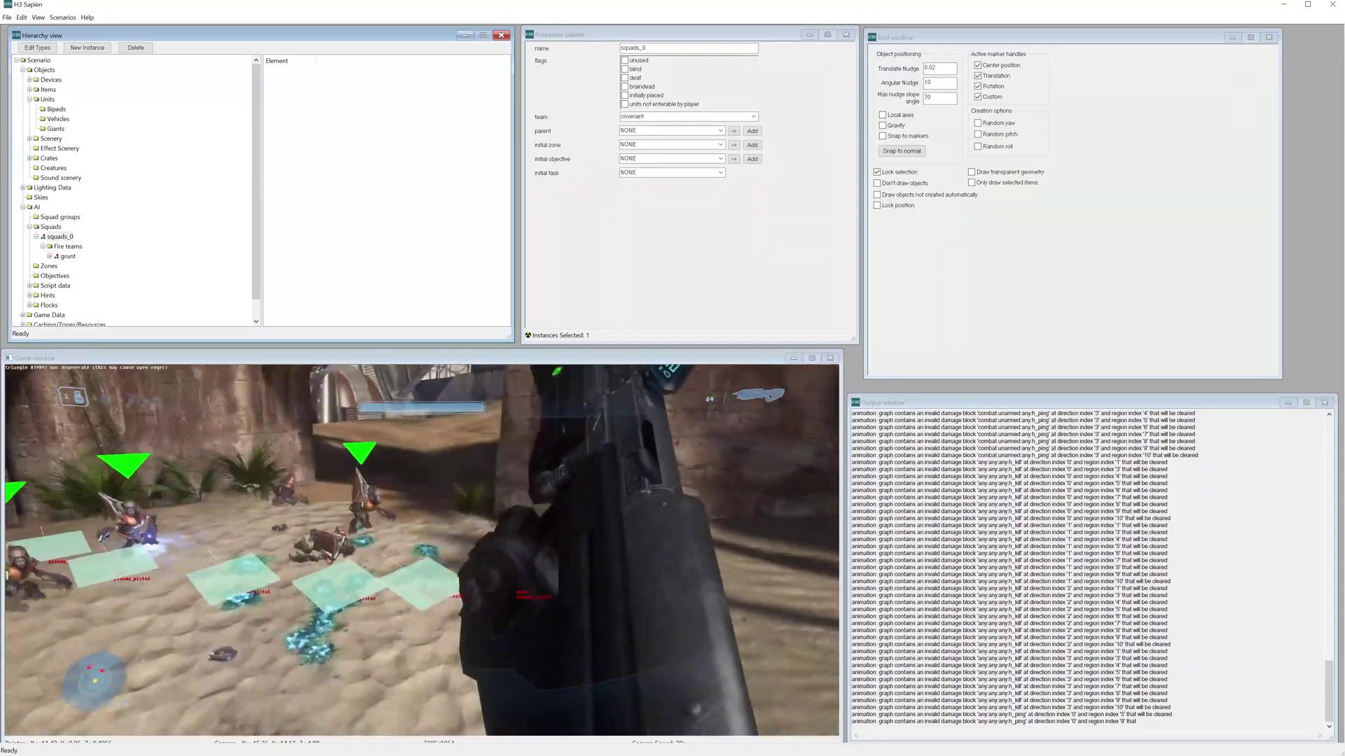
{"action": "key", "text": "Tab"}
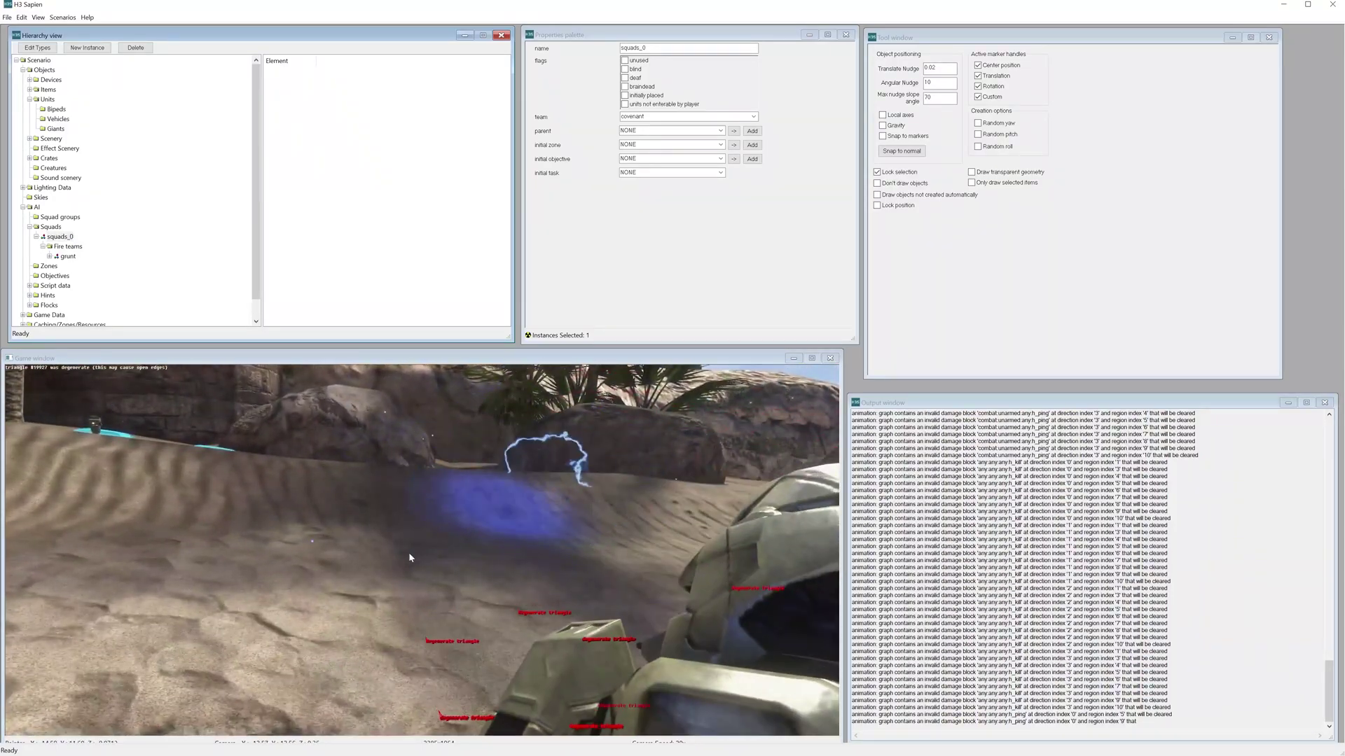
{"action": "middle_click_drag", "start_coordinate": [409, 552], "coordinate": [518, 644]}
{"action": "key", "text": "s"}
{"action": "key", "text": "r"}
{"action": "key", "text": "s"}
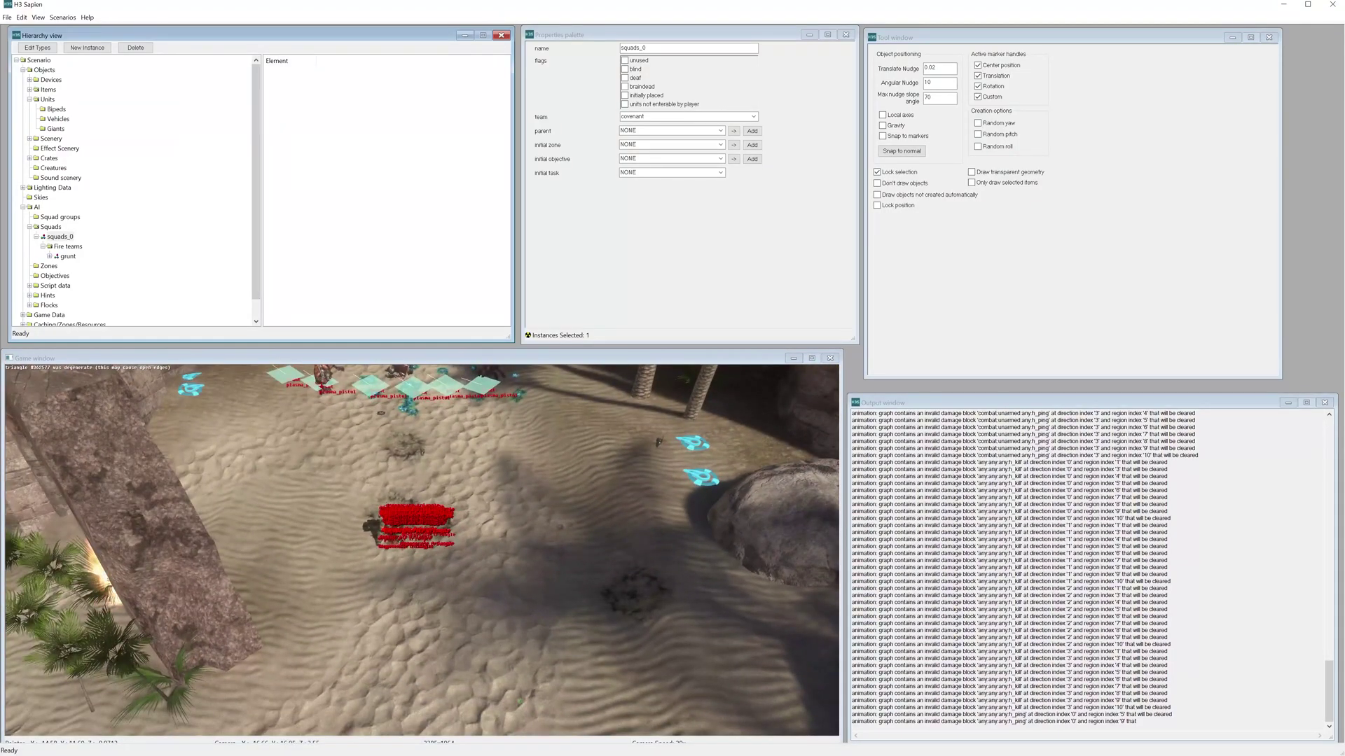
{"action": "middle_click_drag", "start_coordinate": [392, 532], "coordinate": [392, 510]}
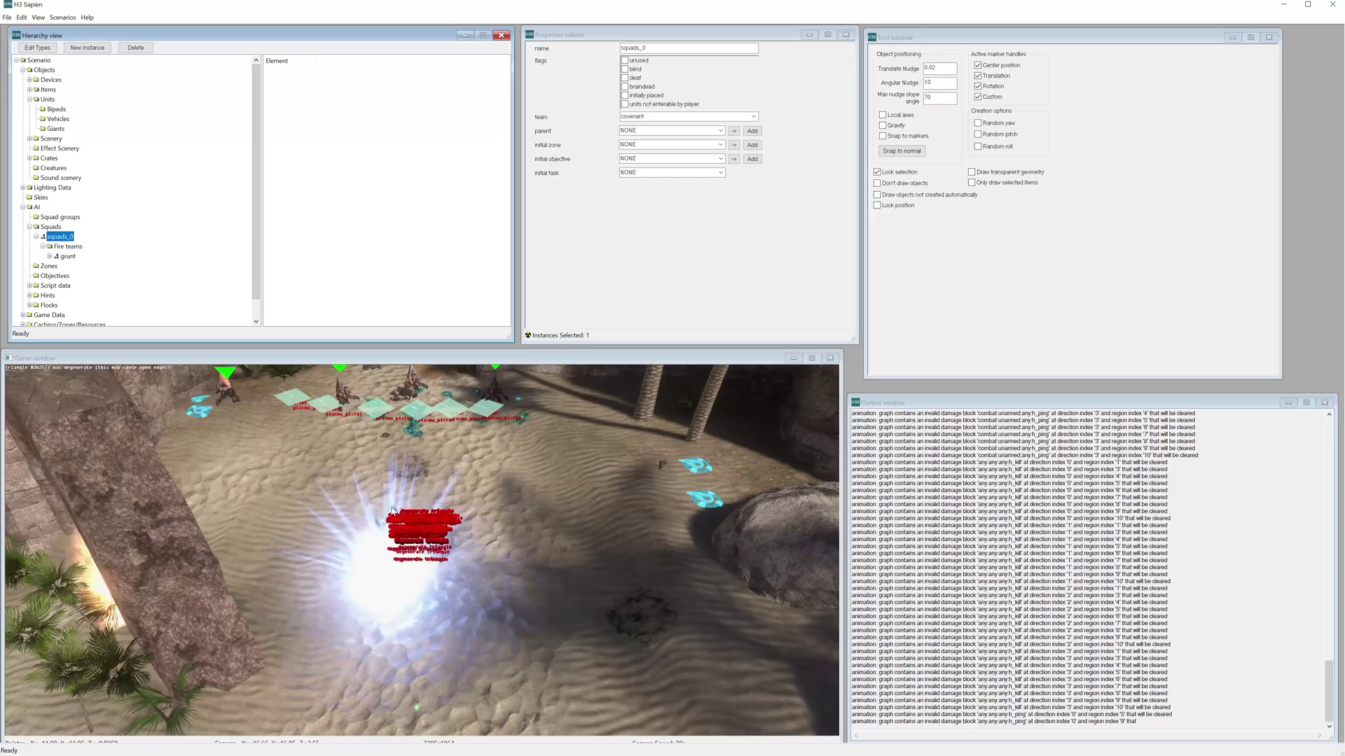
Create a second squad instance, squads_1, and assign it to the covenant team.
{"action": "left_click", "coordinate": [36, 237]}
{"action": "left_click", "coordinate": [46, 227]}
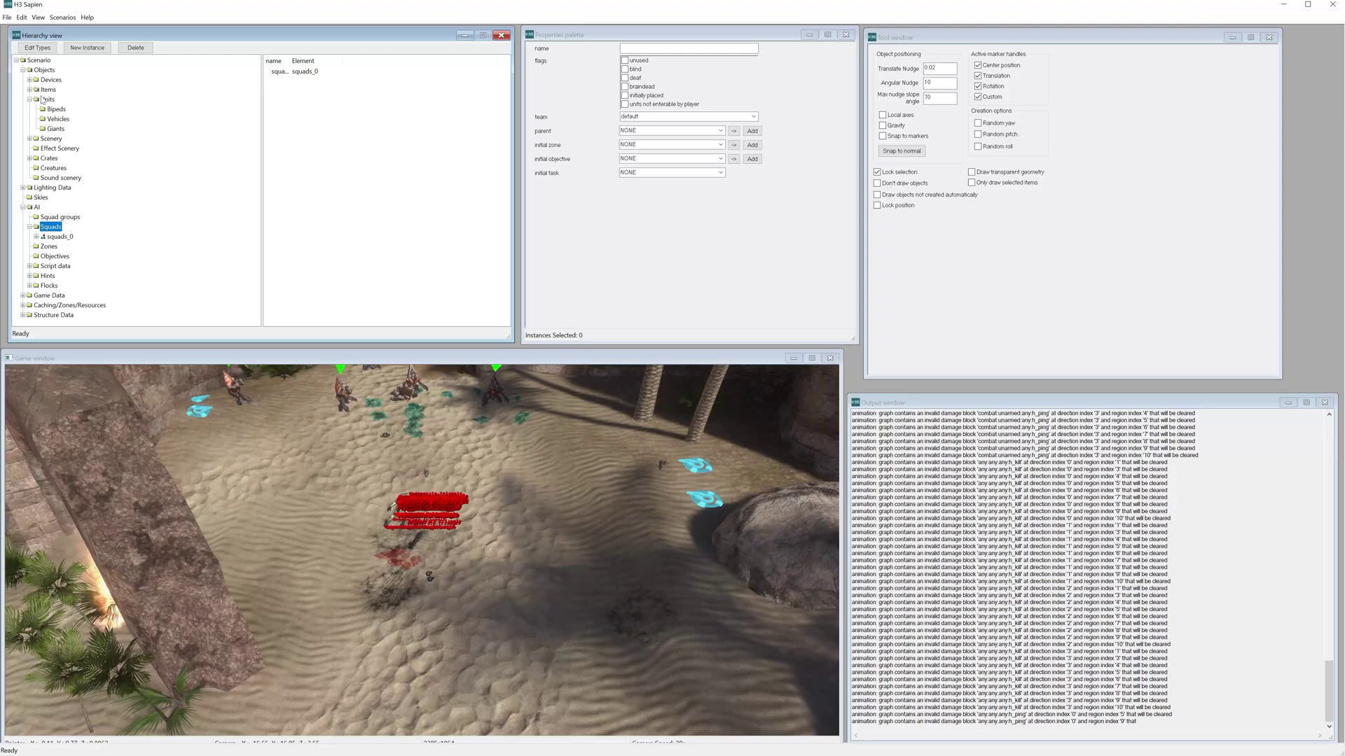
{"action": "left_click", "coordinate": [90, 48]}
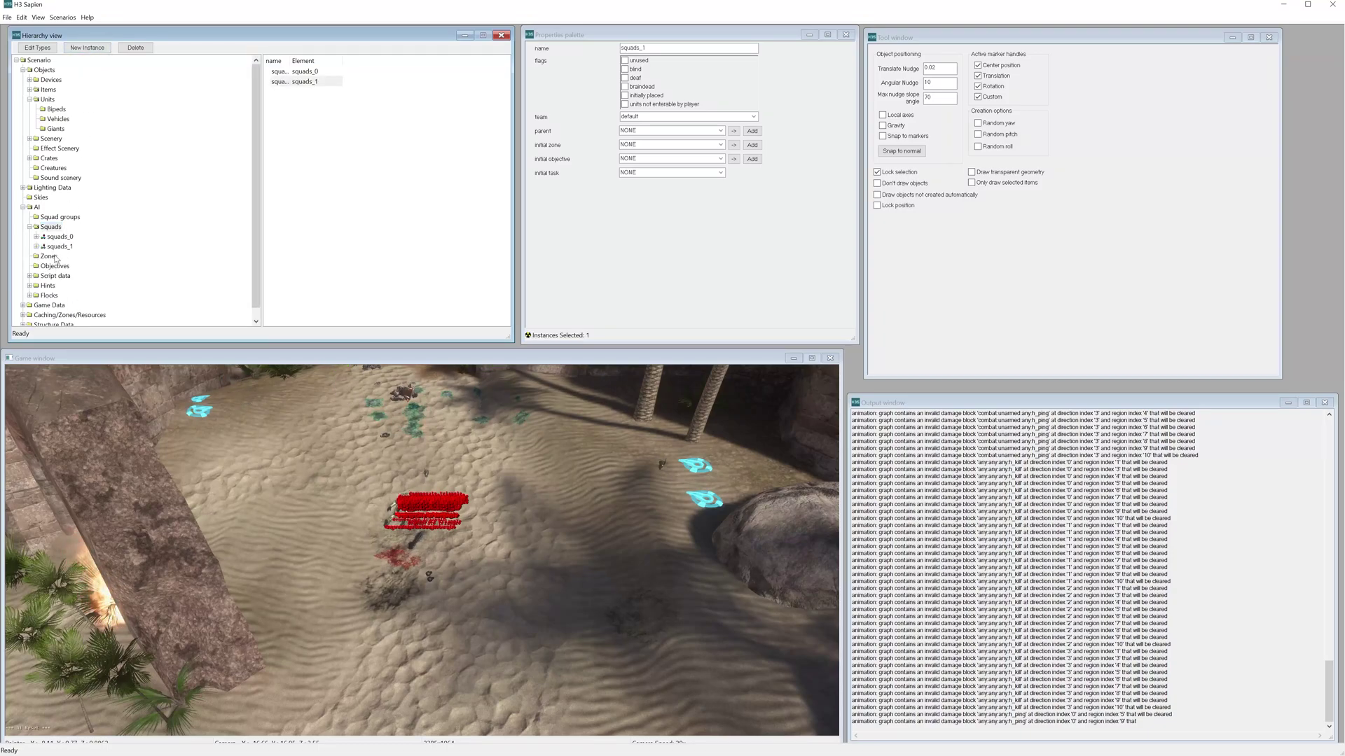
{"action": "left_click", "coordinate": [672, 116]}
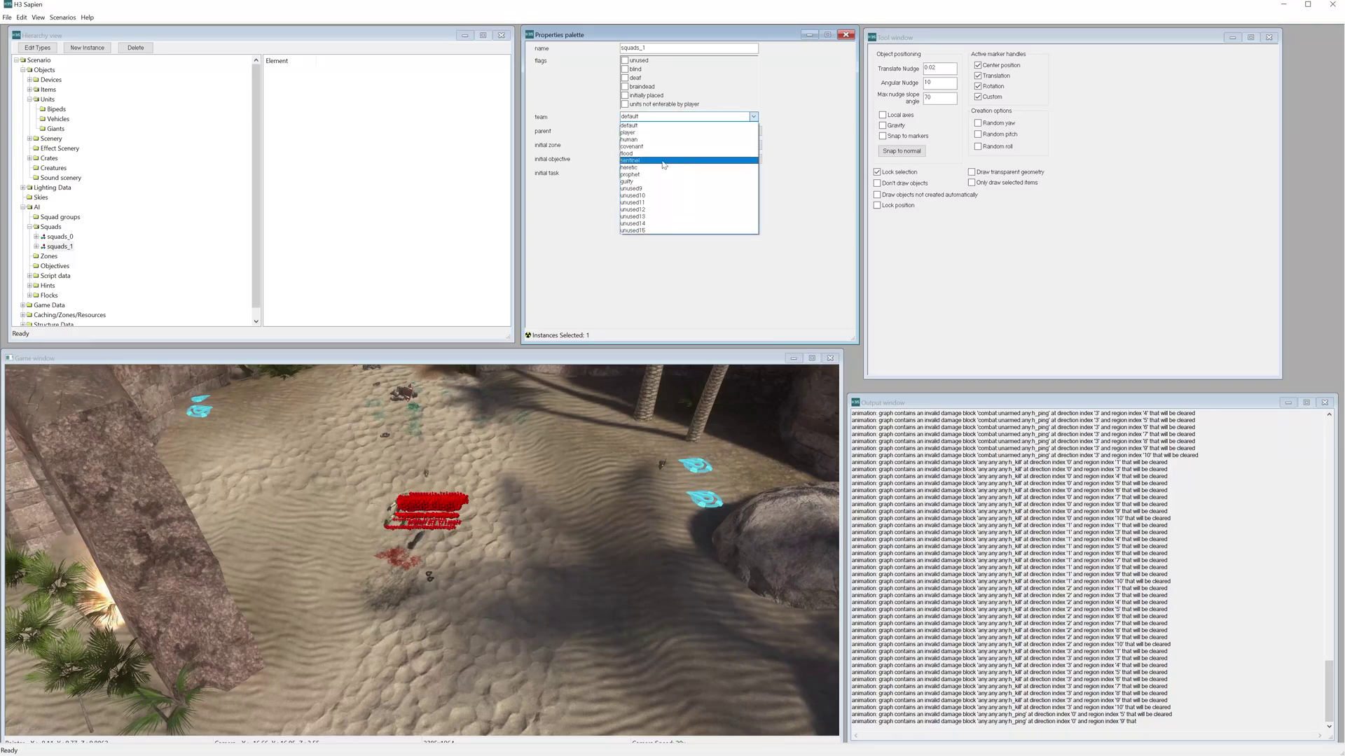
{"action": "left_click", "coordinate": [661, 147]}
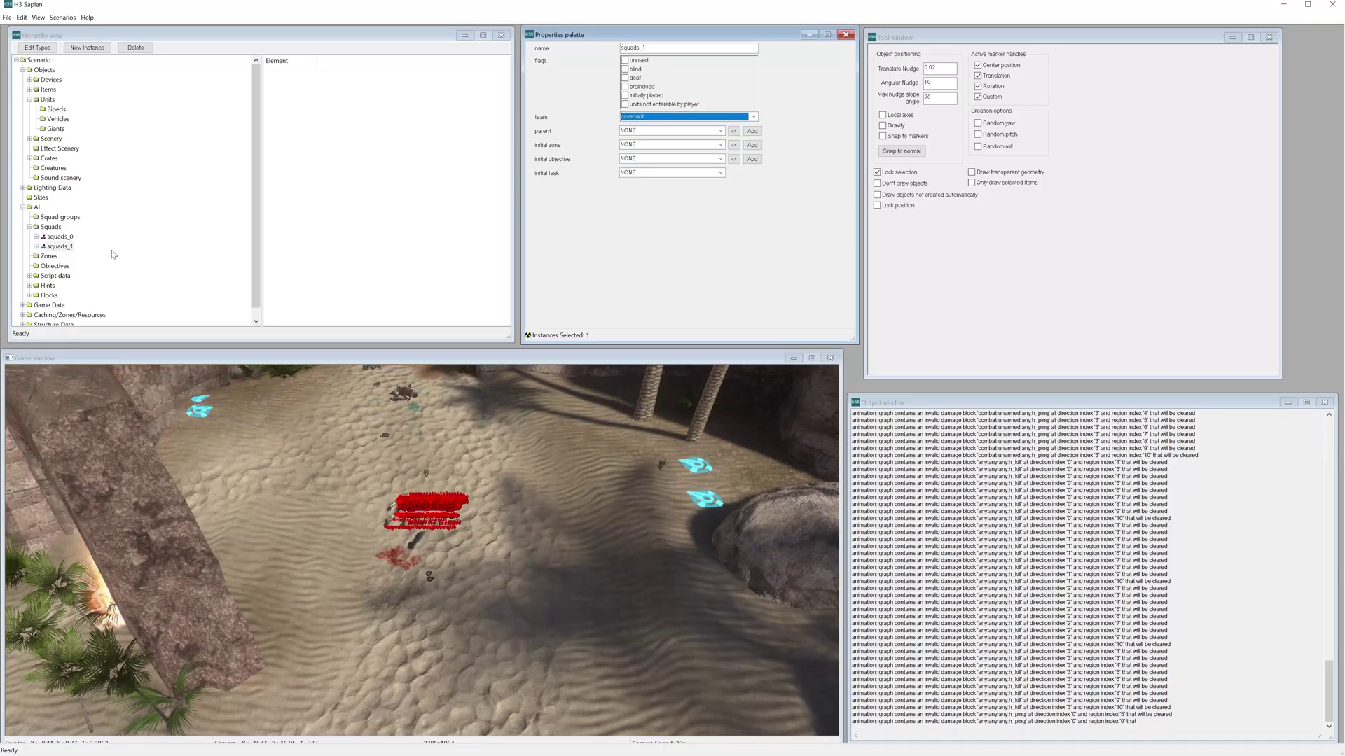
Add a fire team to squads_1 and set its character type to grunt_heavy.
{"action": "left_click", "coordinate": [37, 247]}
{"action": "left_click", "coordinate": [70, 256]}
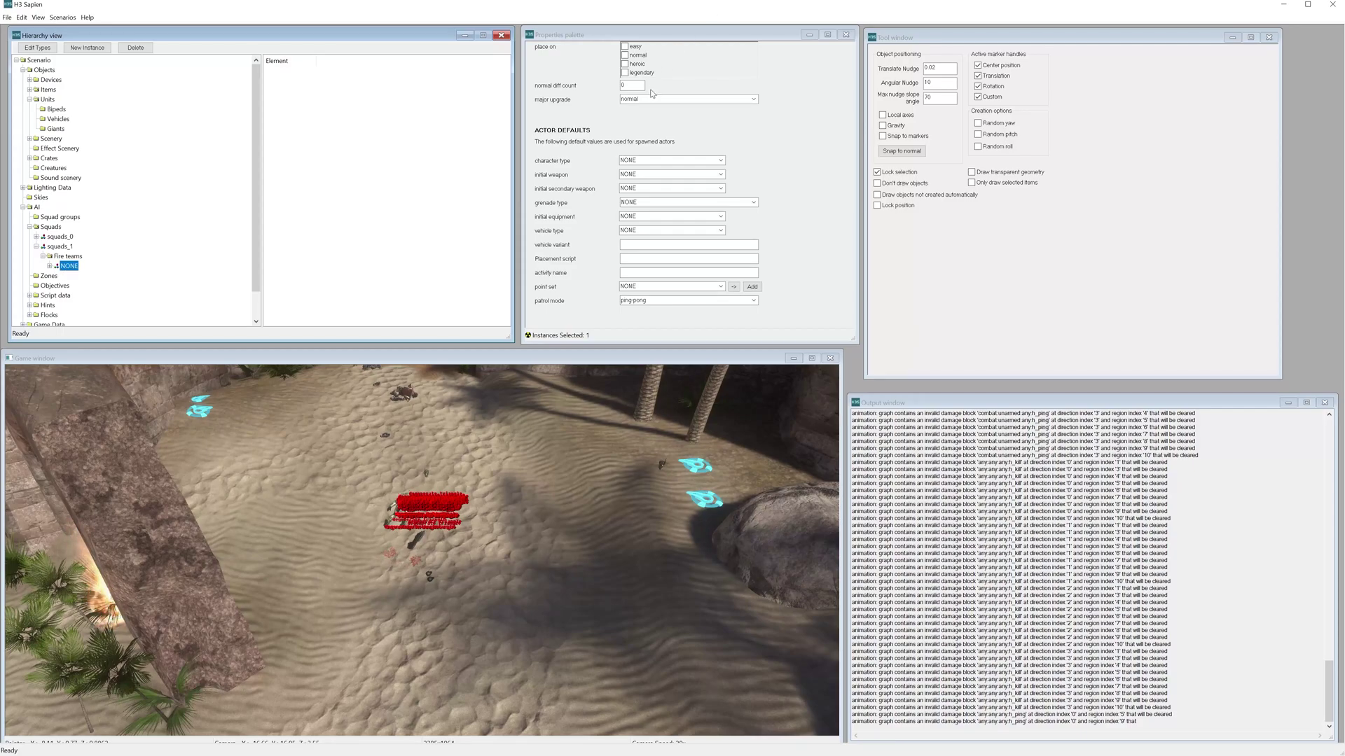
{"action": "left_click", "coordinate": [629, 158]}
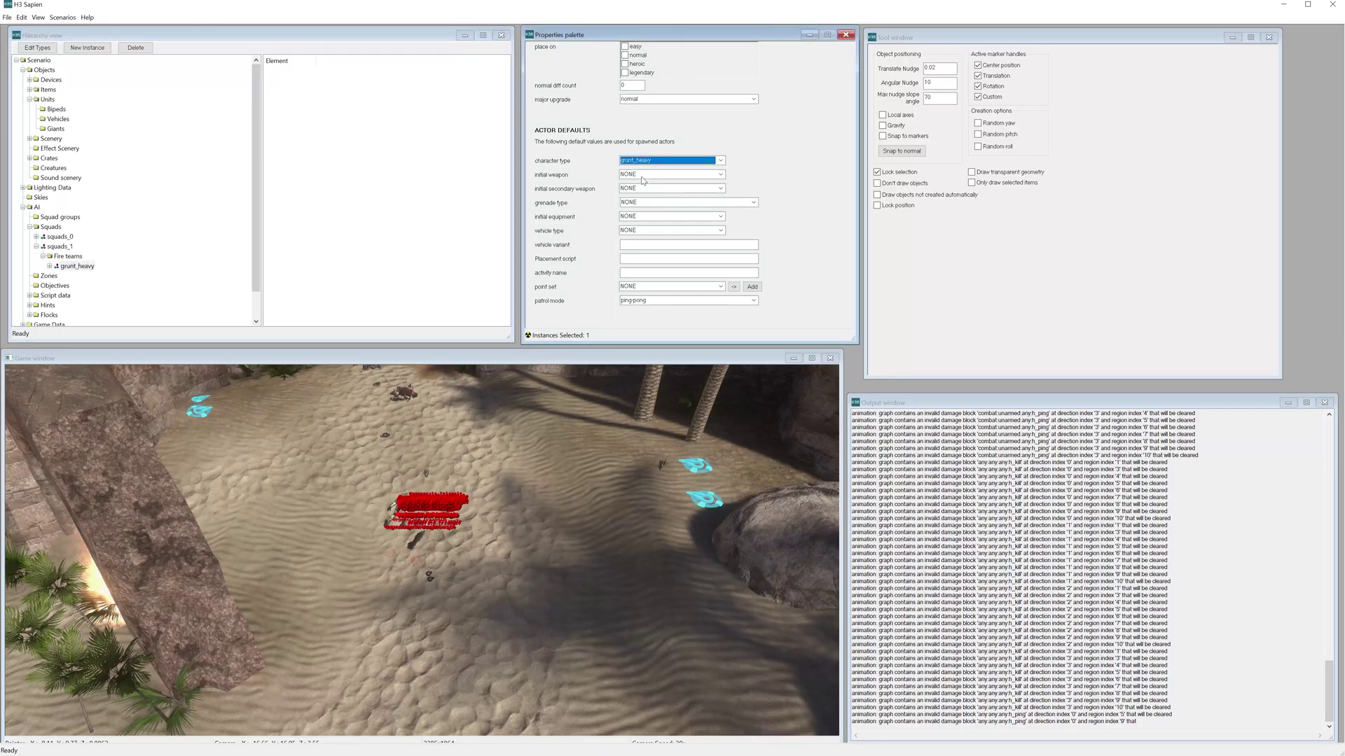
Give the grunt_heavy fire team a needler as initial weapon and Covenant Plasma as grenade type.
{"action": "left_click", "coordinate": [643, 175]}
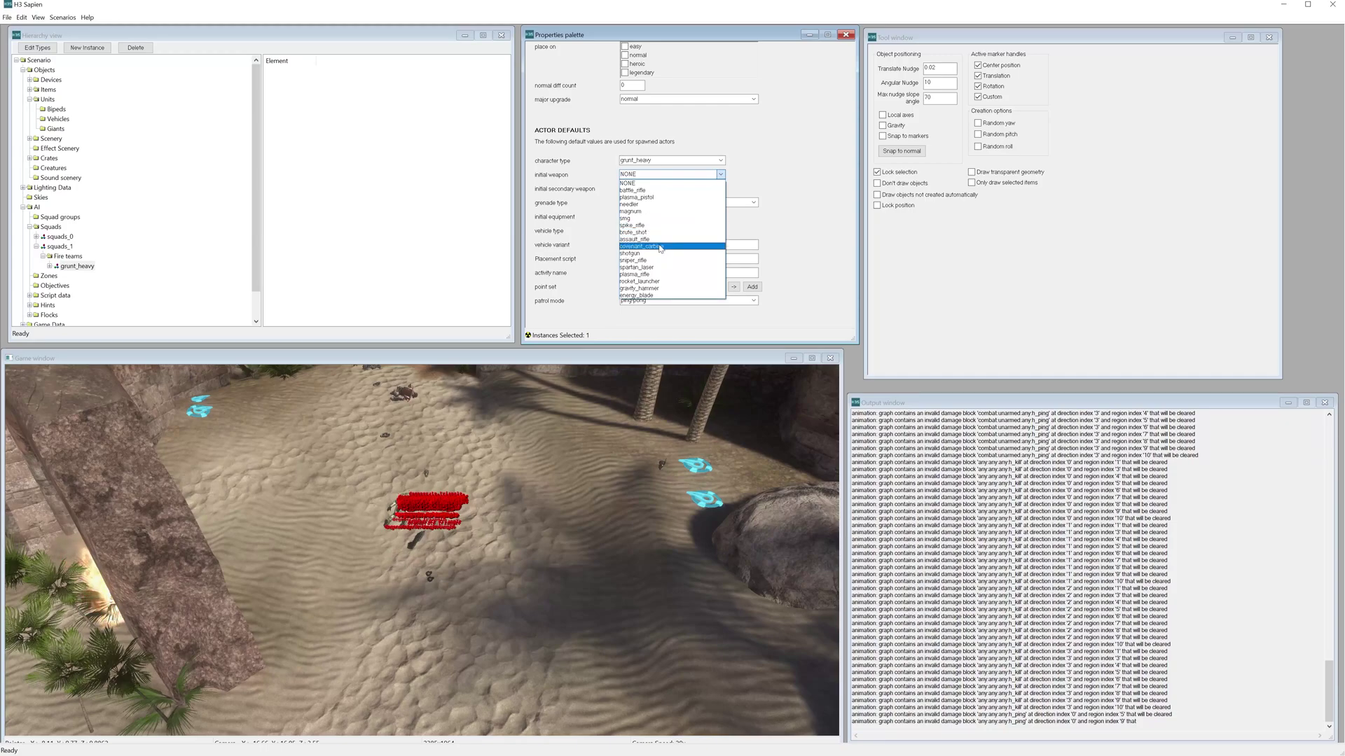
{"action": "left_click", "coordinate": [650, 204]}
{"action": "left_click", "coordinate": [650, 202]}
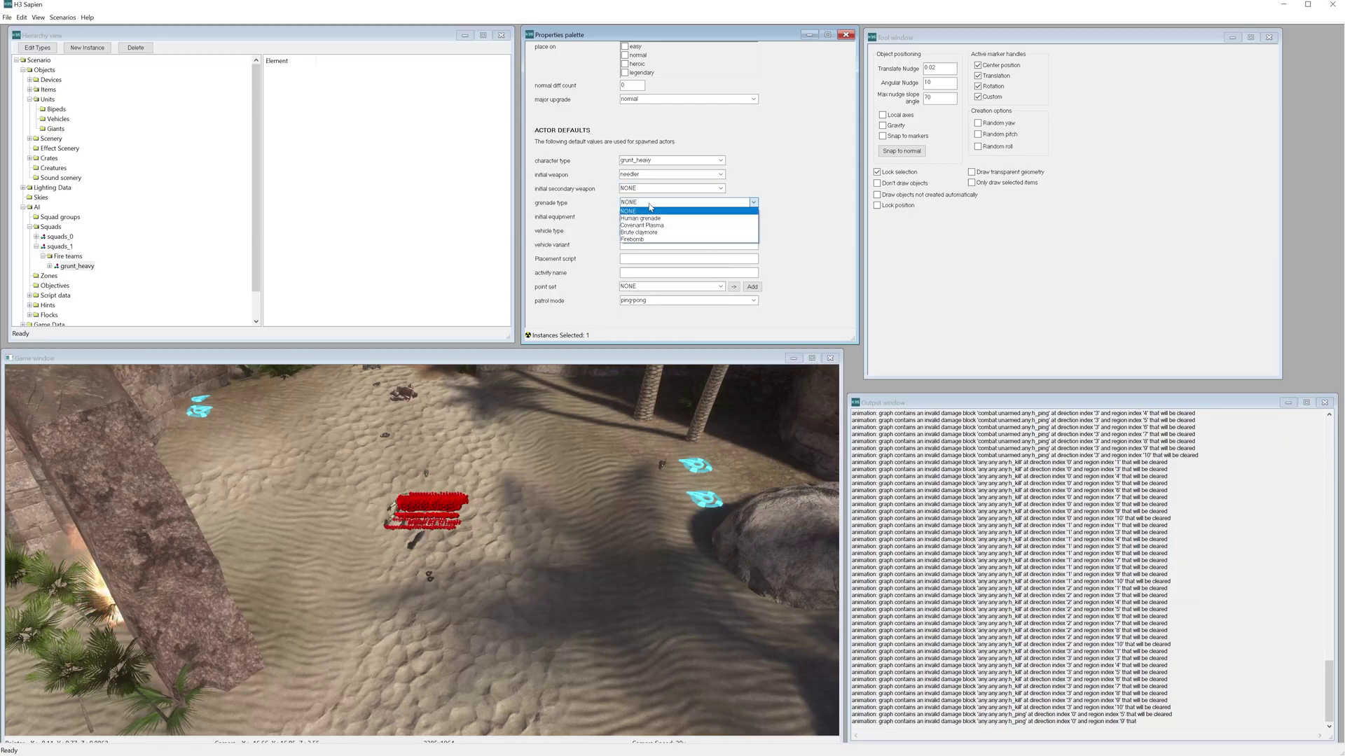
{"action": "left_click", "coordinate": [651, 226]}
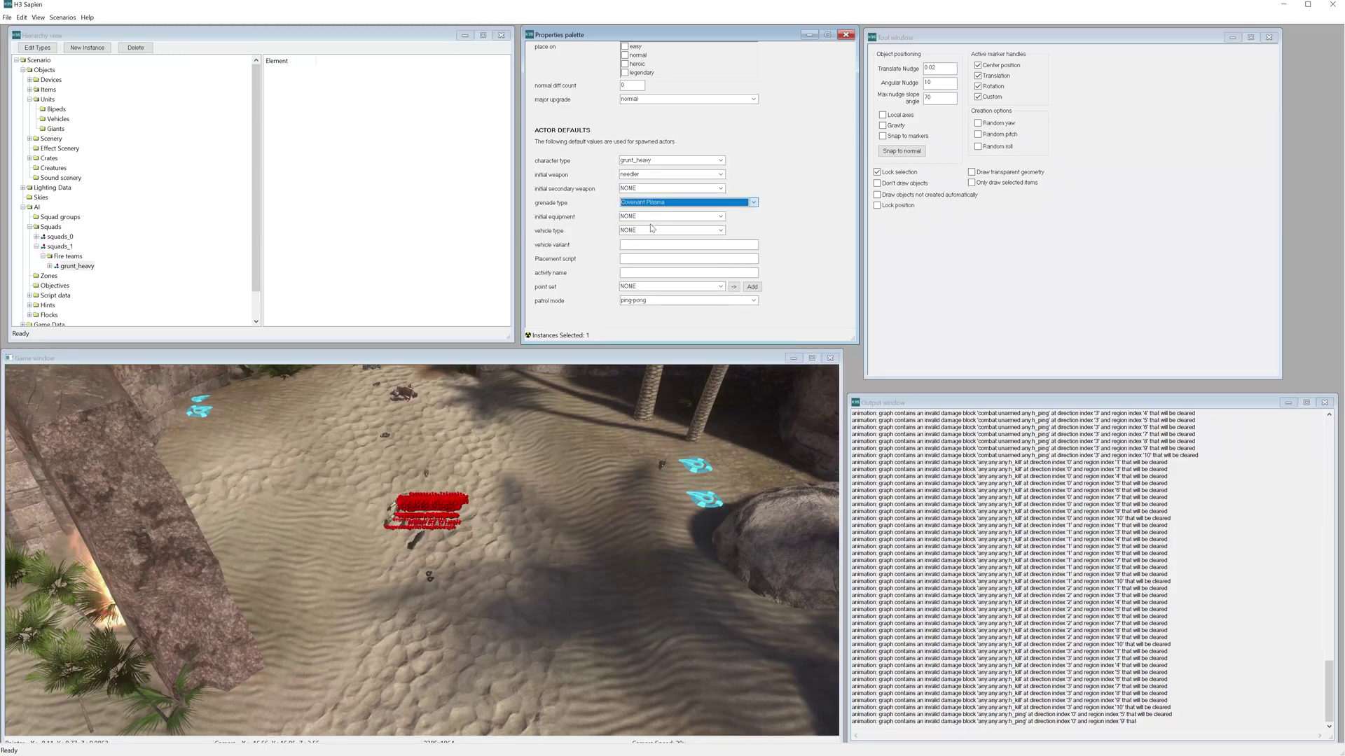
Place six starting locations for the grunt_heavy fire team in two rows on the sand beside the parked quad bike.
{"action": "middle_click_drag", "start_coordinate": [422, 550], "coordinate": [200, 554]}
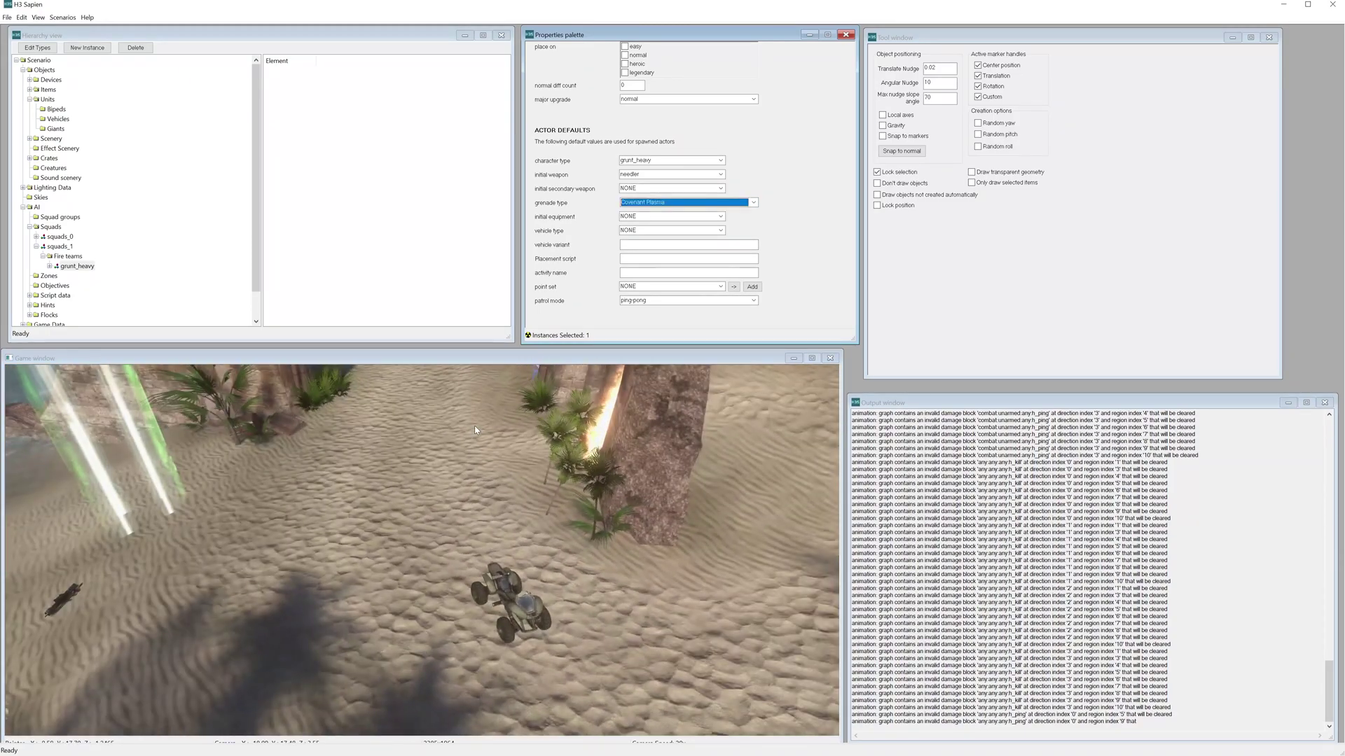
{"action": "right_click", "coordinate": [328, 527]}
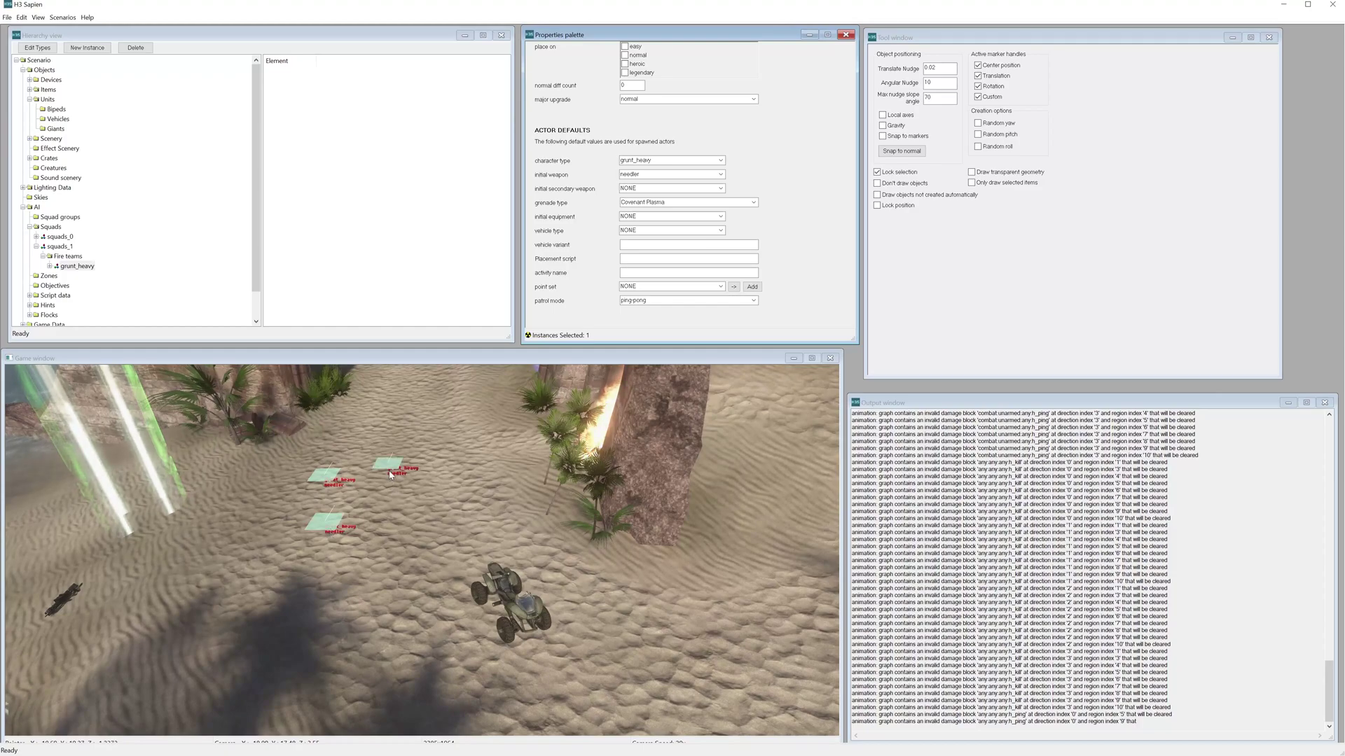
{"action": "right_click", "coordinate": [403, 516]}
{"action": "right_click", "coordinate": [446, 460]}
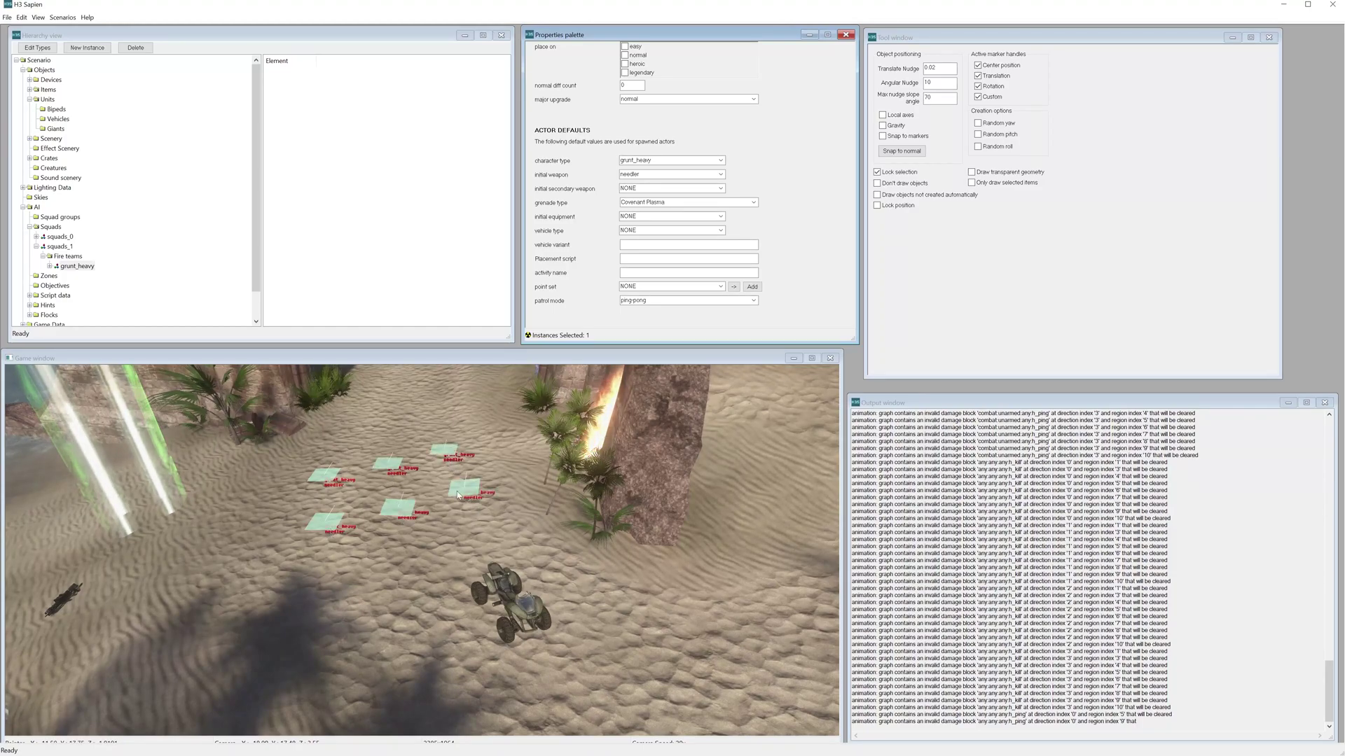
Place squads_0 and squads_1 in the game world and bring up the grunt_heavy fire team's properties.
{"action": "right_click", "coordinate": [60, 237]}
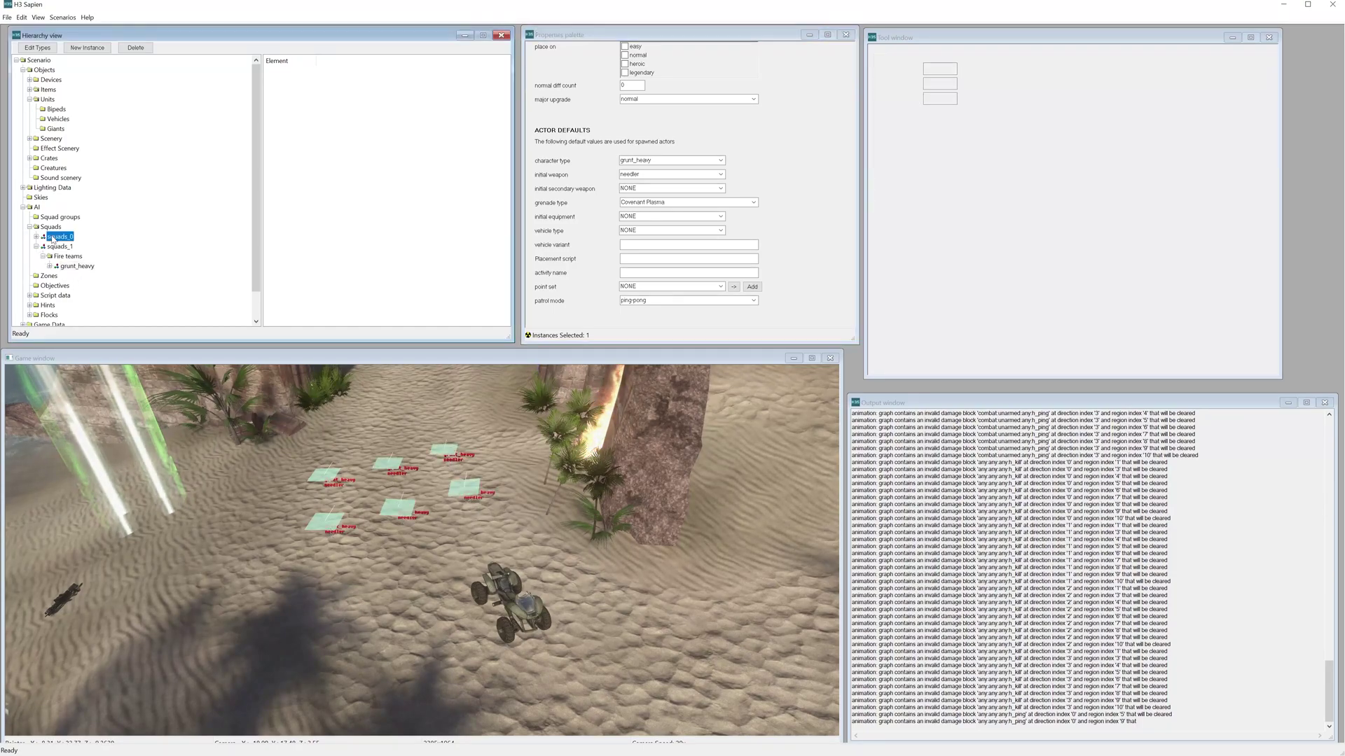
{"action": "left_click", "coordinate": [82, 241]}
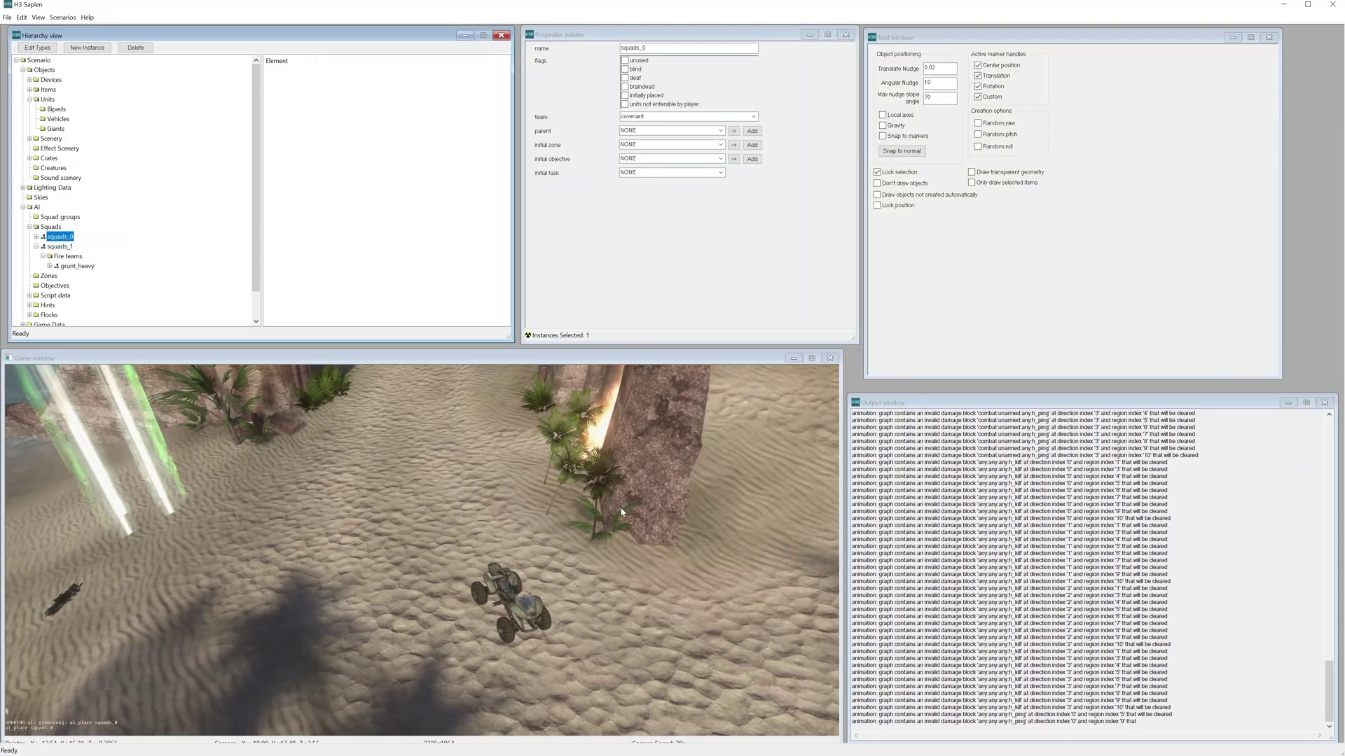
{"action": "right_click", "coordinate": [68, 249]}
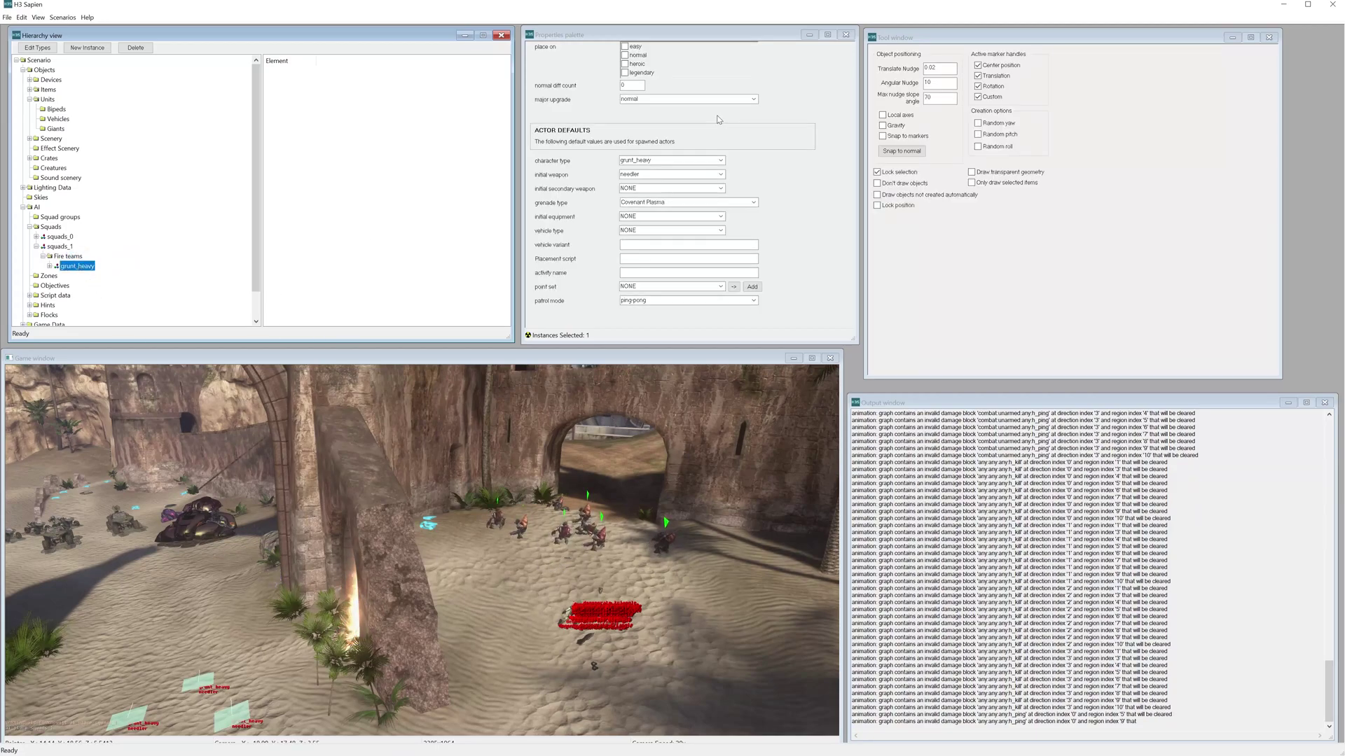
{"action": "left_click", "coordinate": [599, 93]}
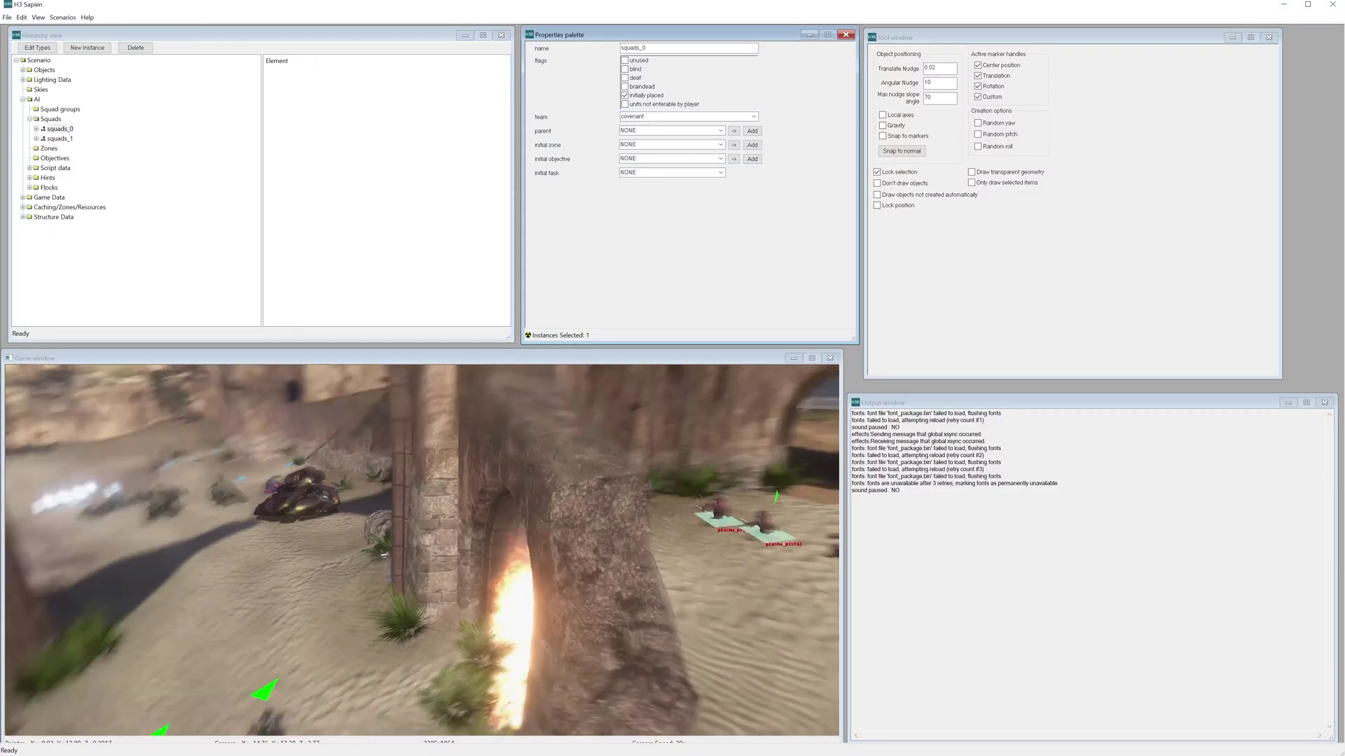
Enable the initially placed flag on both squads_0 and squads_1.
{"action": "middle_click_drag", "start_coordinate": [678, 490], "coordinate": [678, 490]}
{"action": "key", "text": "s"}
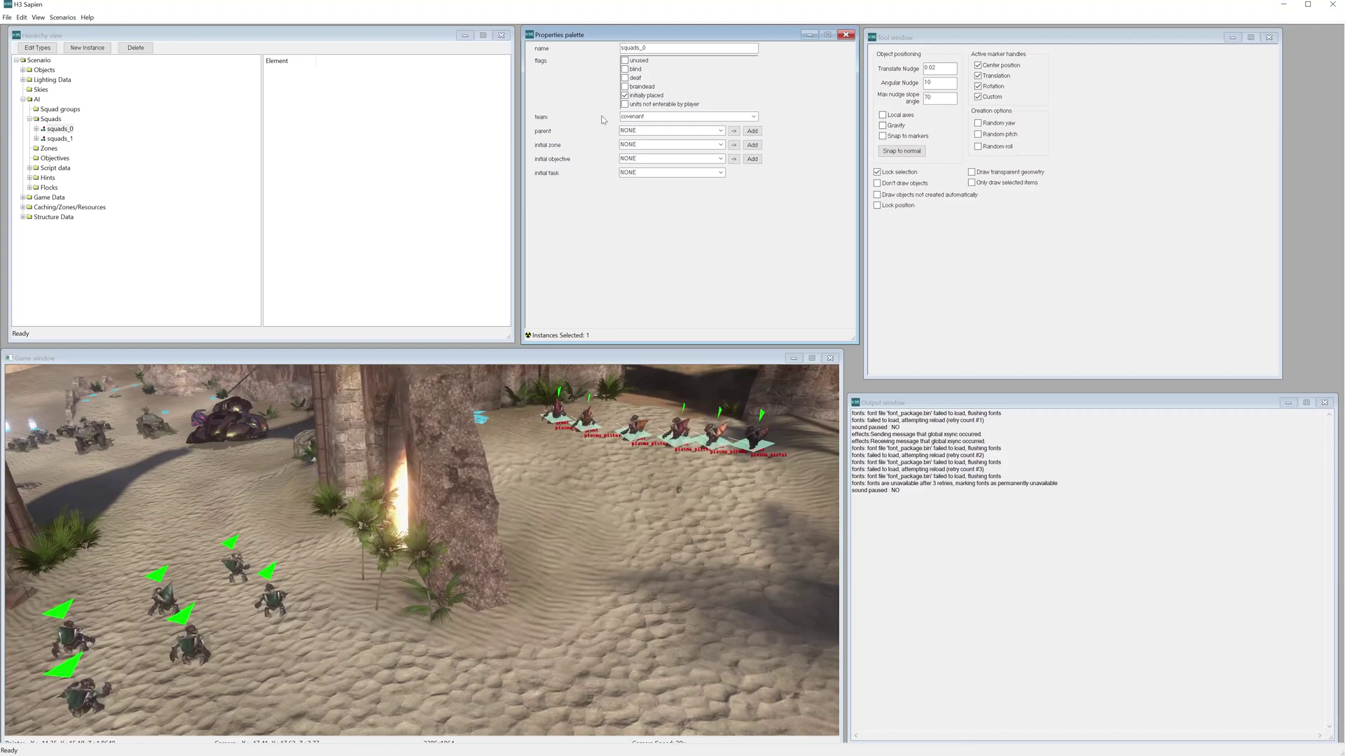
{"action": "left_click", "coordinate": [59, 138]}
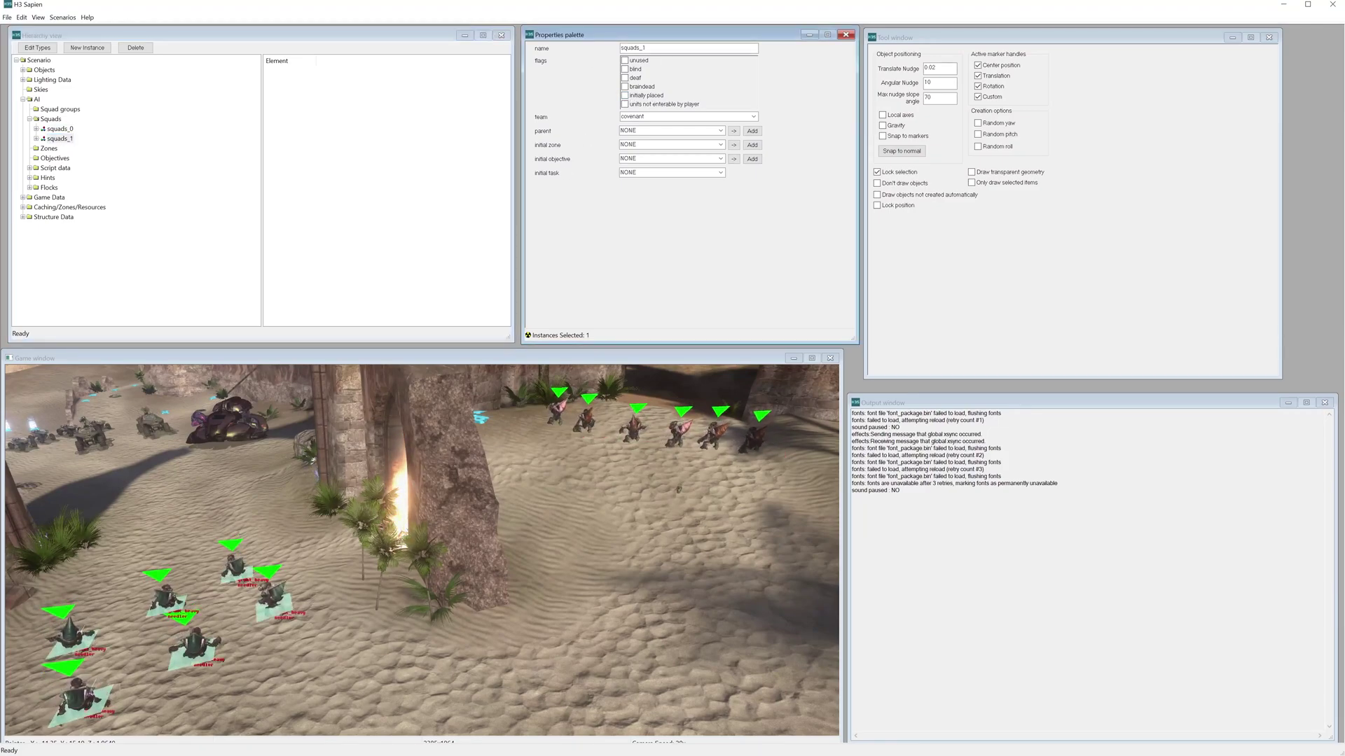
{"action": "left_click", "coordinate": [61, 130]}
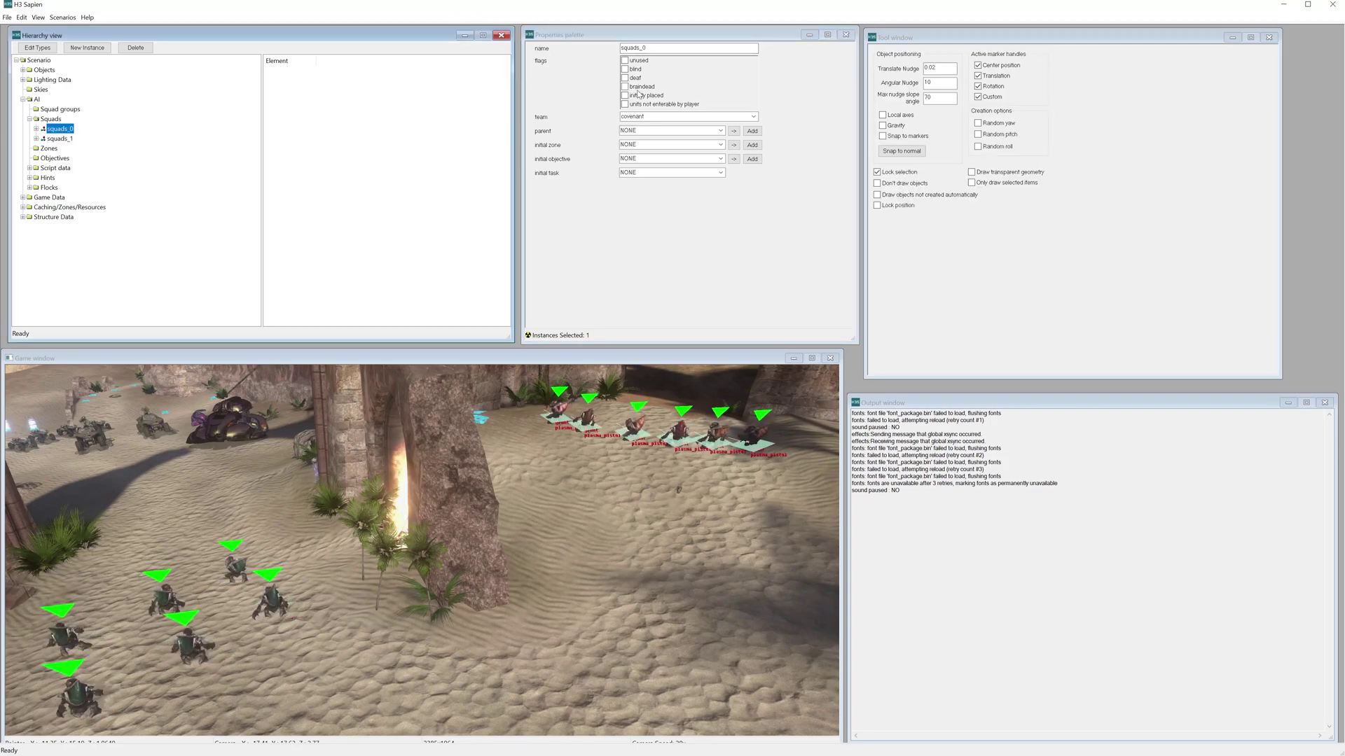
{"action": "left_click", "coordinate": [641, 99]}
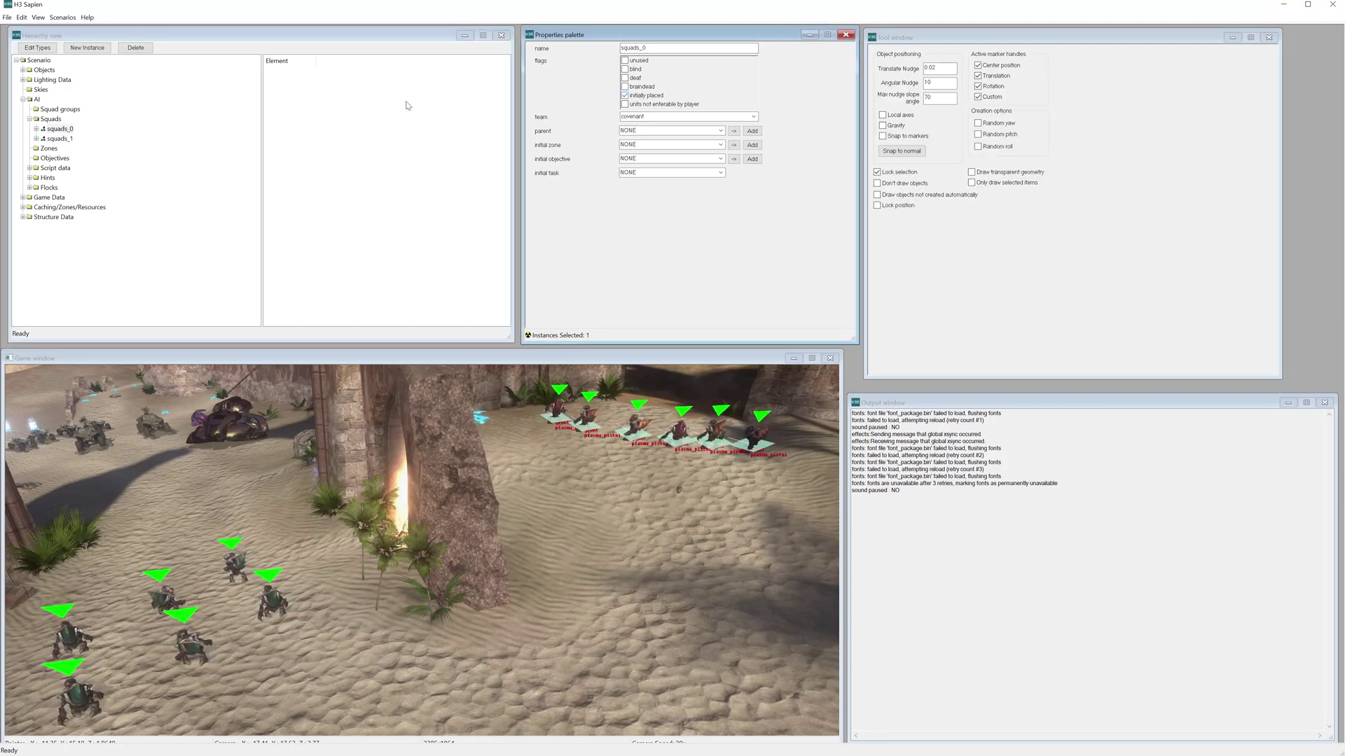
{"action": "left_click", "coordinate": [56, 139]}
{"action": "left_click", "coordinate": [648, 96]}
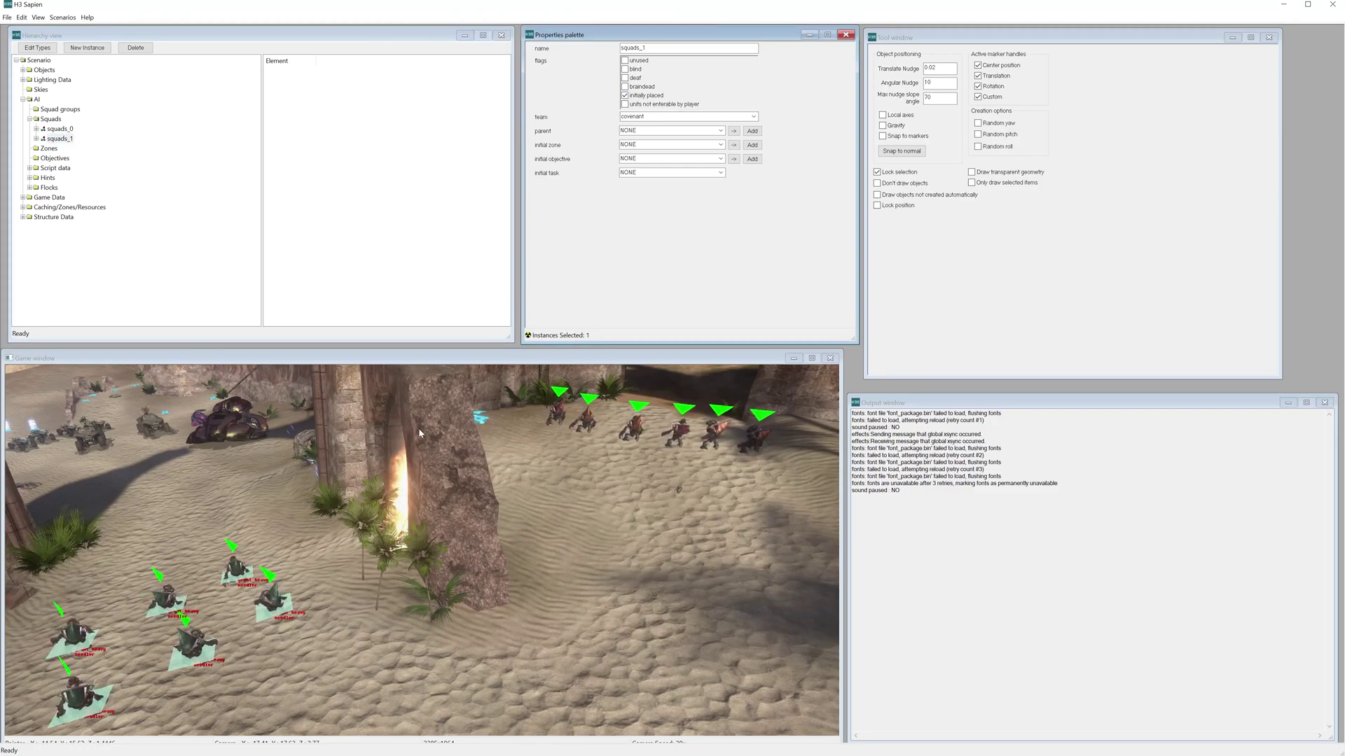
Playtest the map as the player by walking to the squads_1 heavy grunts and firing the assault rifle at them.
{"action": "middle_click_drag", "start_coordinate": [475, 556], "coordinate": [447, 549]}
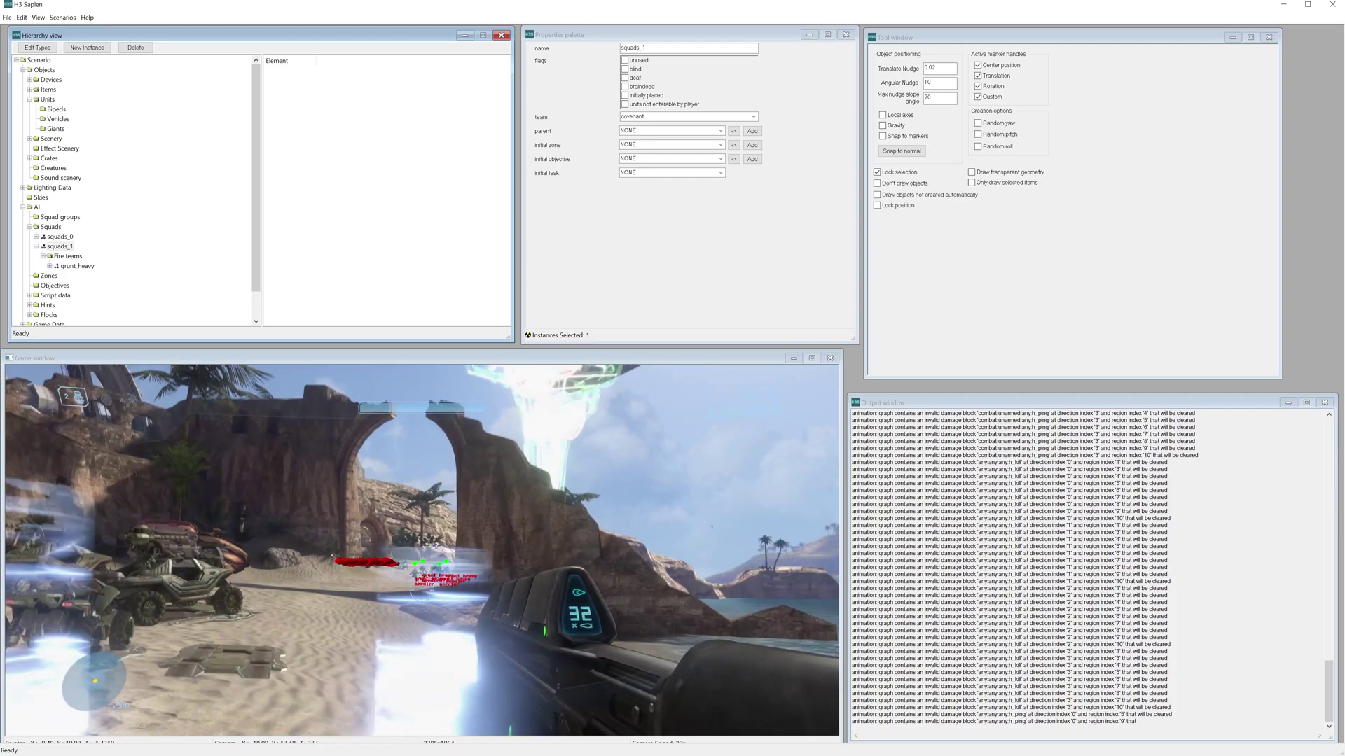
{"action": "key", "text": "w"}
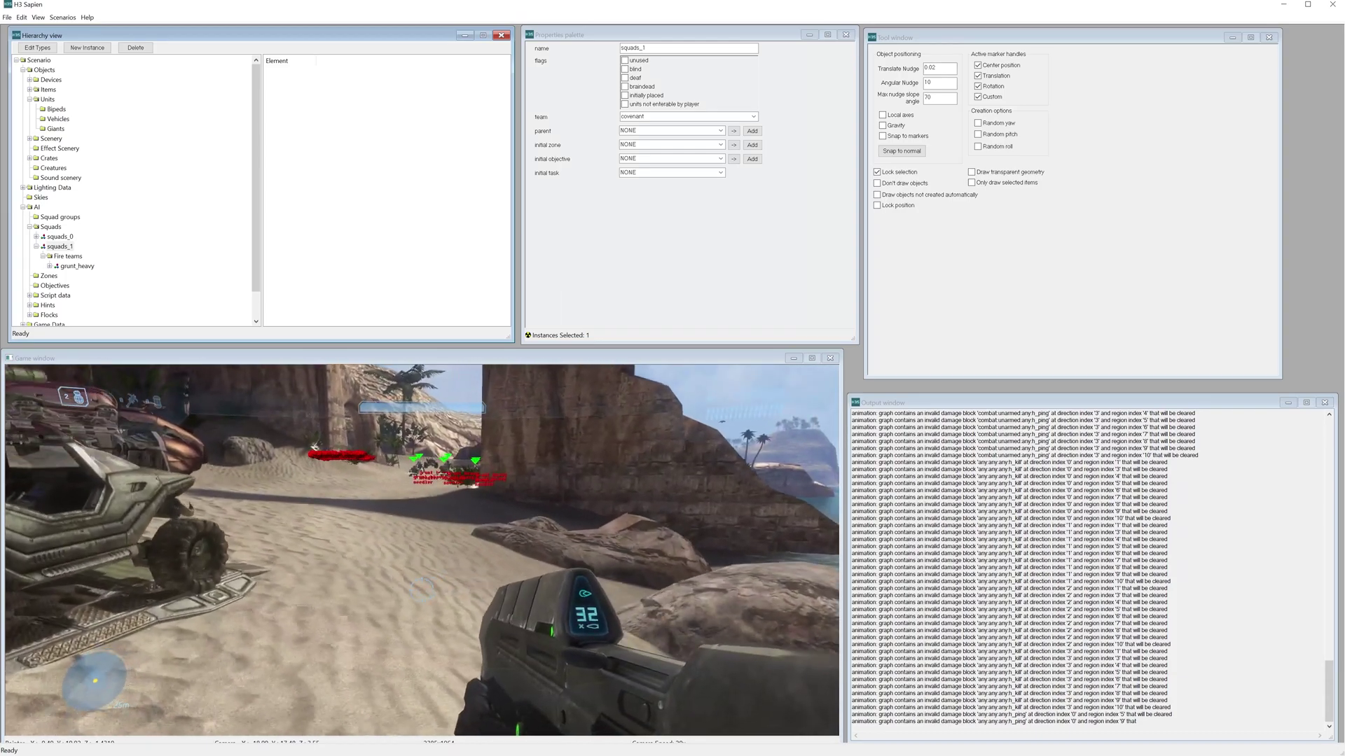
{"action": "key", "text": "w"}
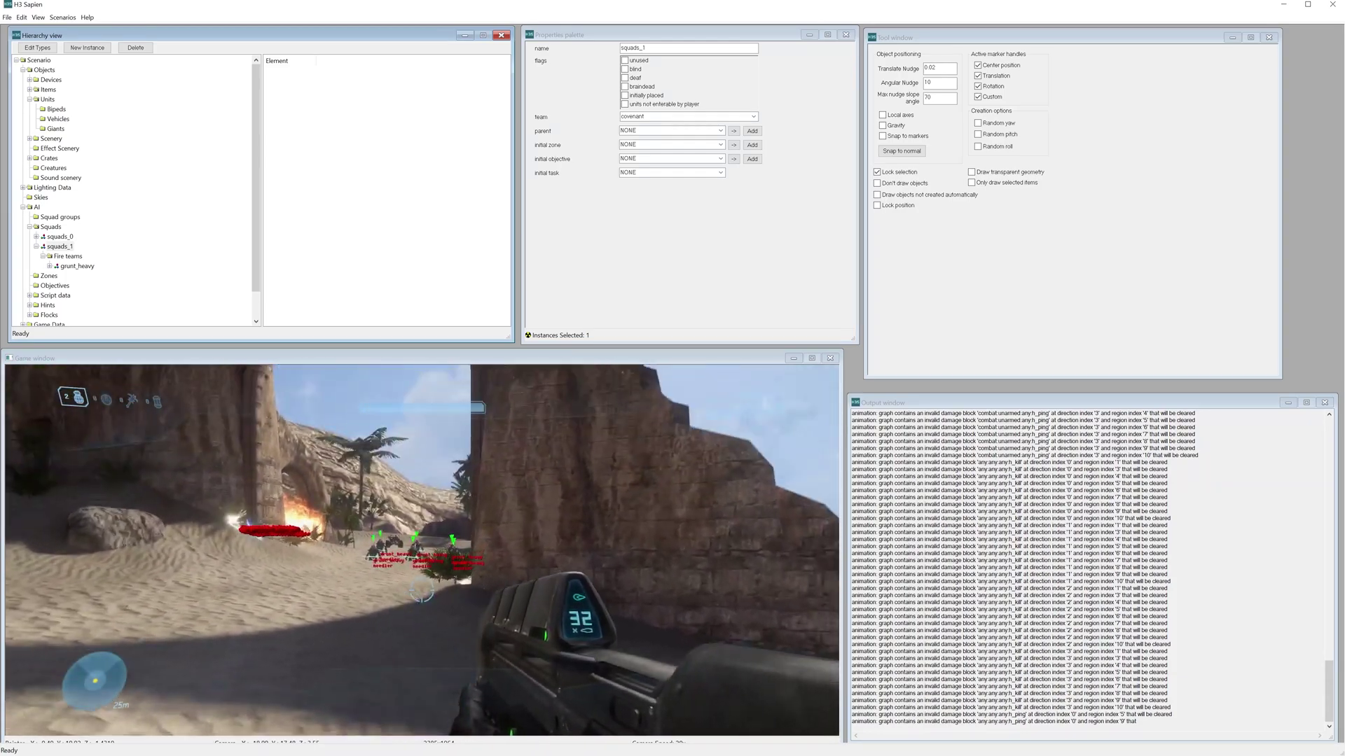
{"action": "key", "text": "w"}
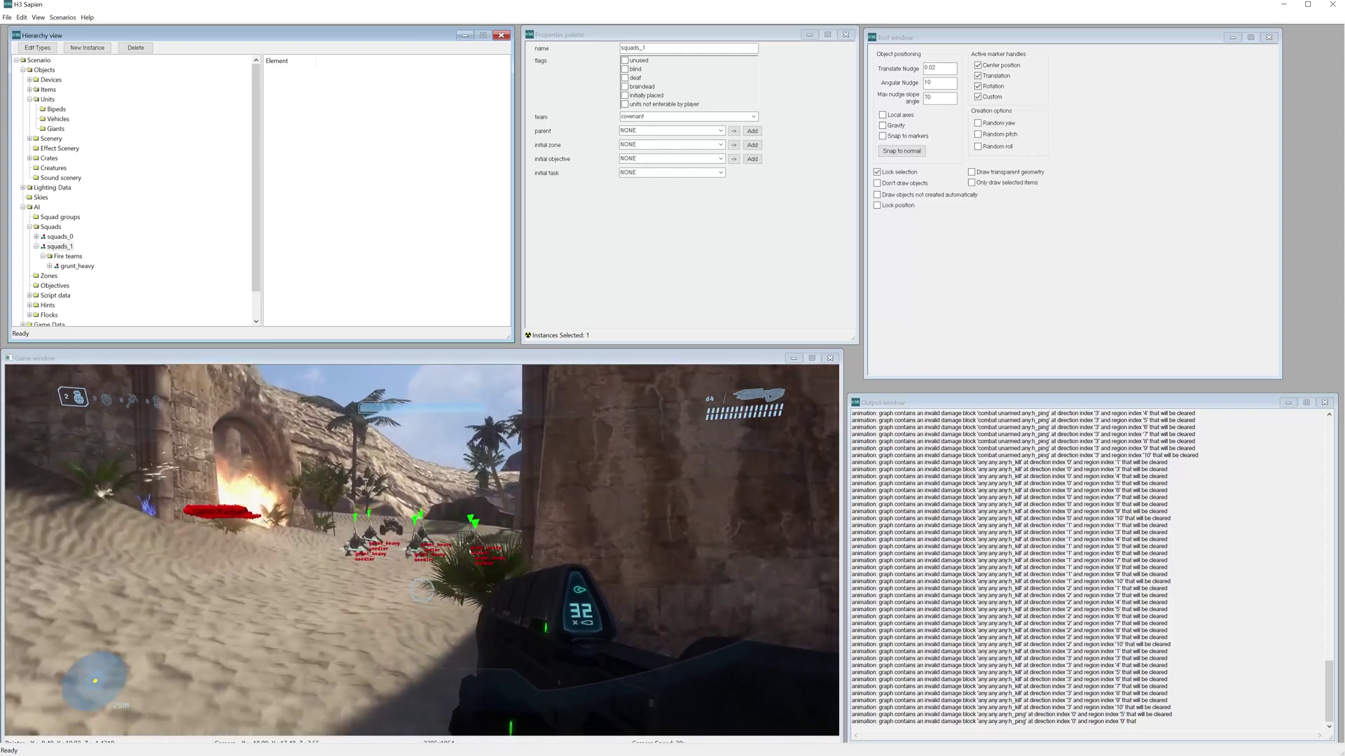
{"action": "key", "text": "w"}
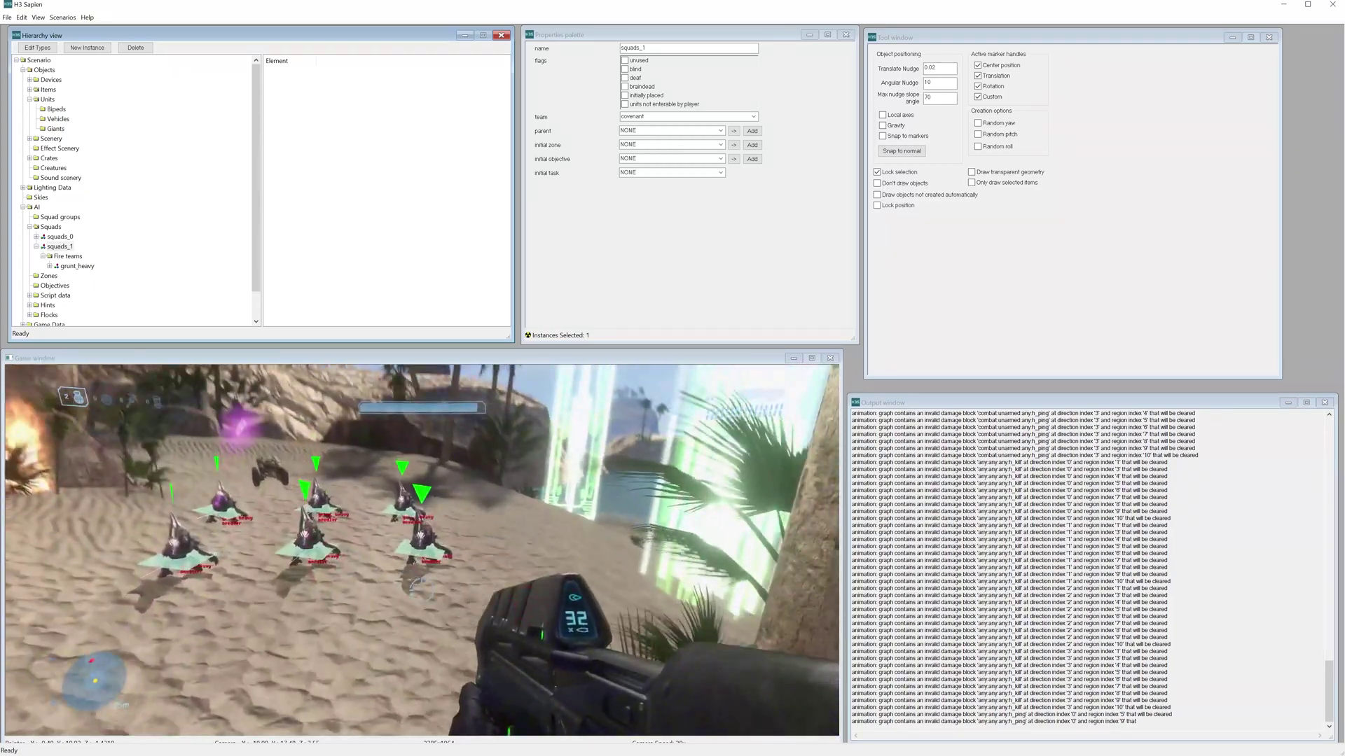
{"action": "key", "text": "w"}
{"action": "left_click", "coordinate": [421, 589]}
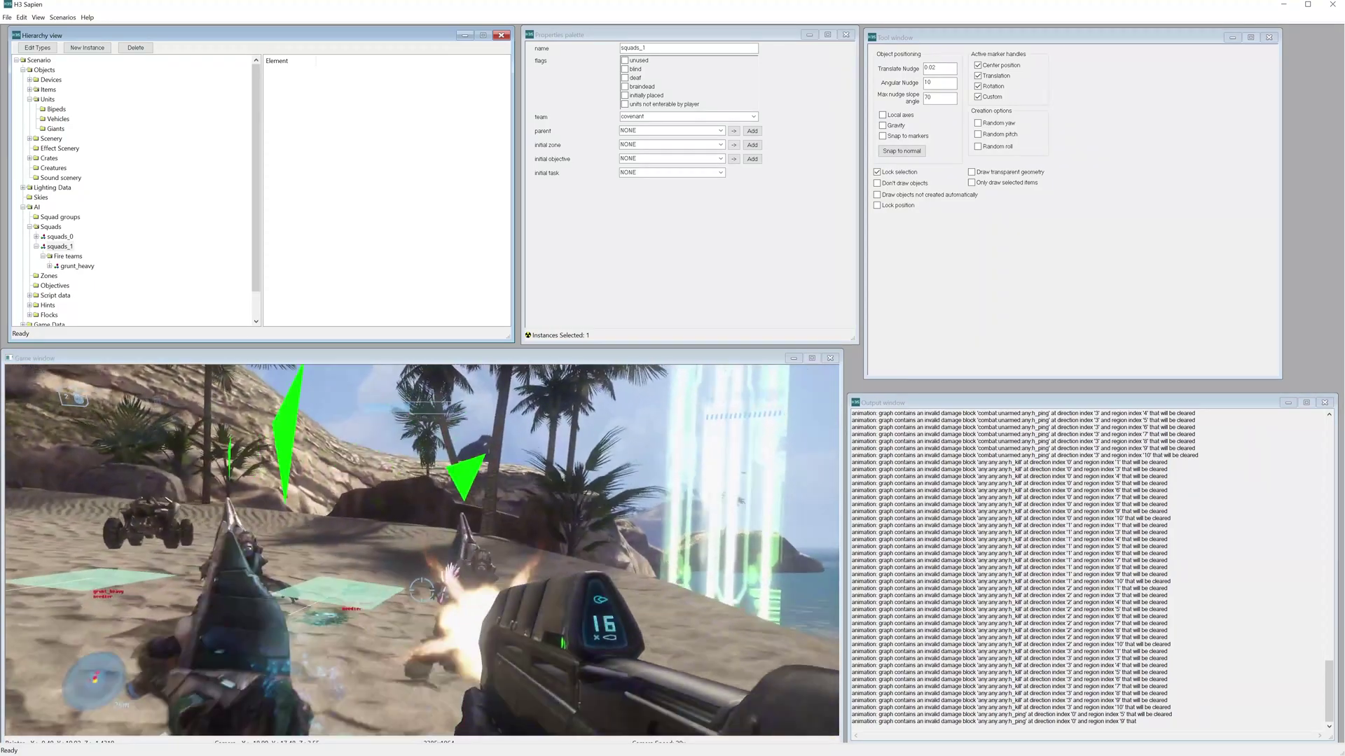
Pick up a needler, test the combat against both grunt squads while moving, and return to the editor camera.
{"action": "key", "text": "e"}
{"action": "left_click", "coordinate": [421, 590]}
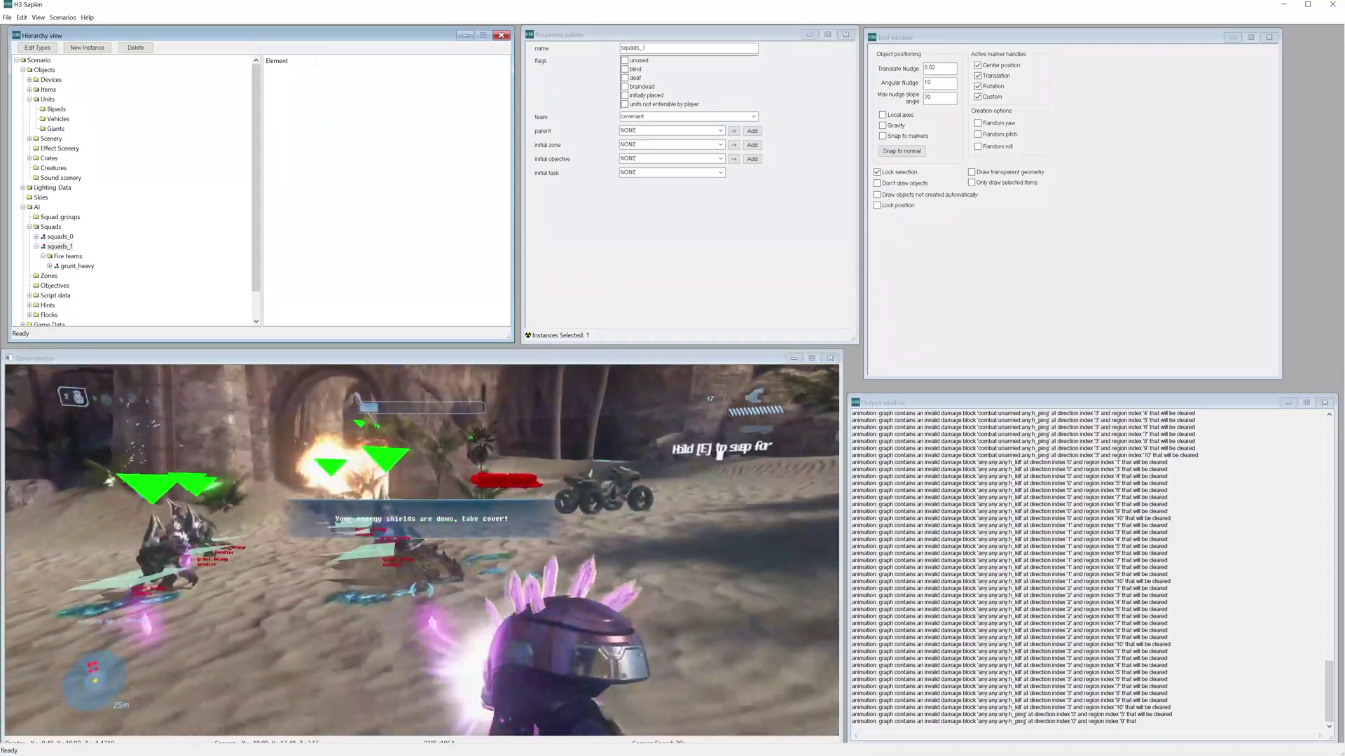
{"action": "left_click", "coordinate": [421, 590]}
{"action": "key", "text": "a"}
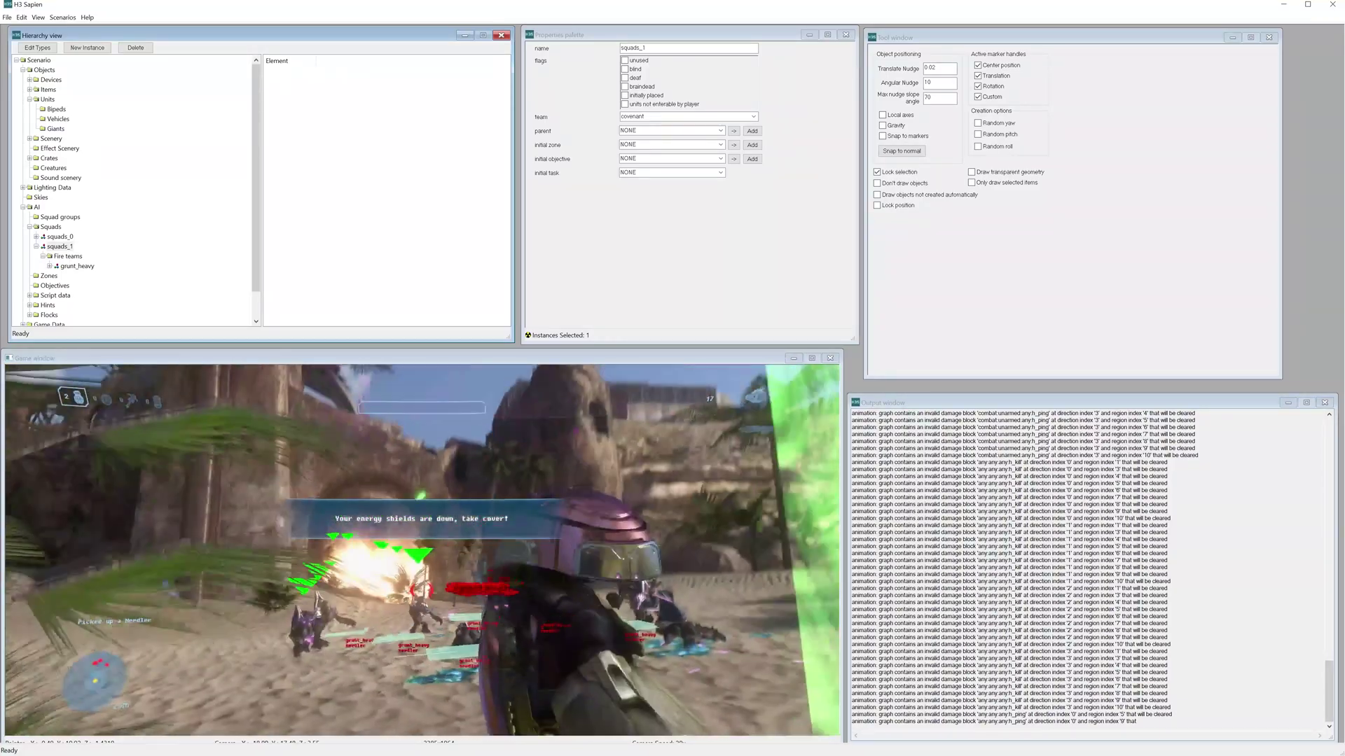
{"action": "key", "text": "a"}
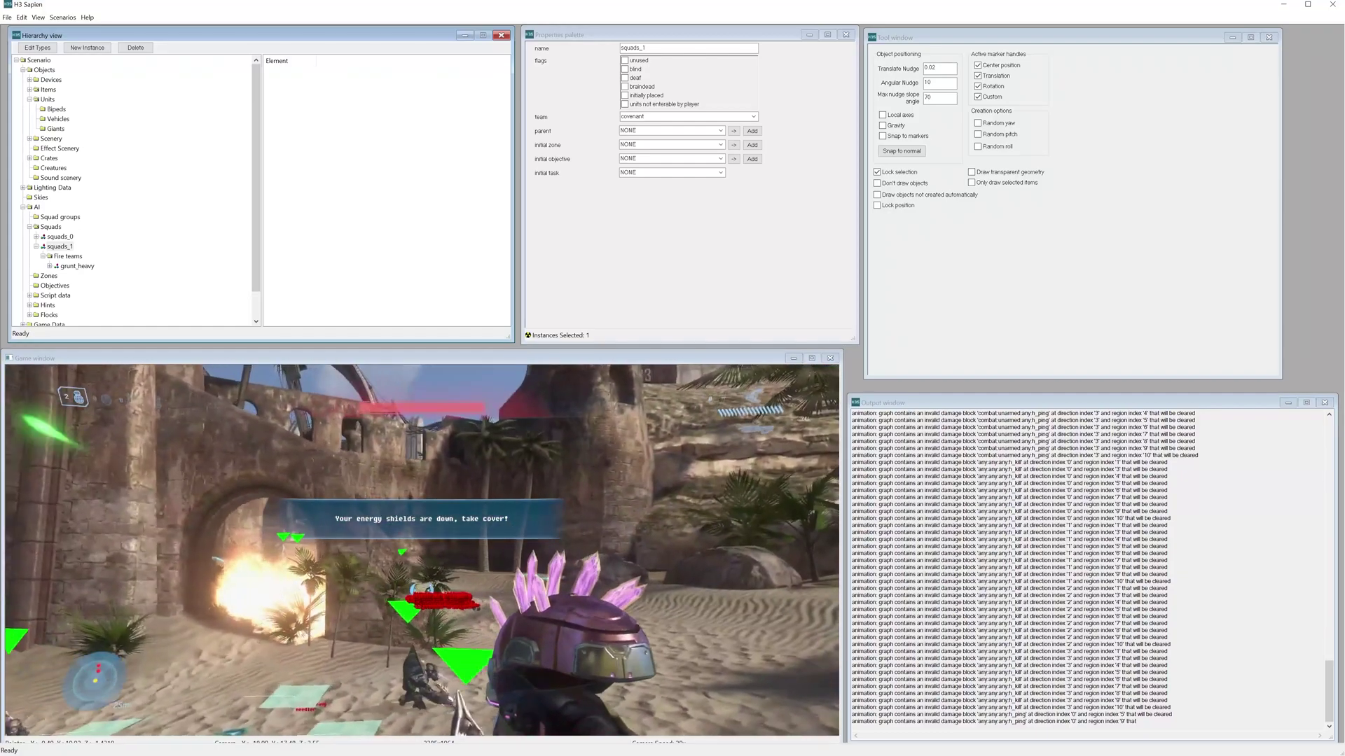
{"action": "key", "text": "d"}
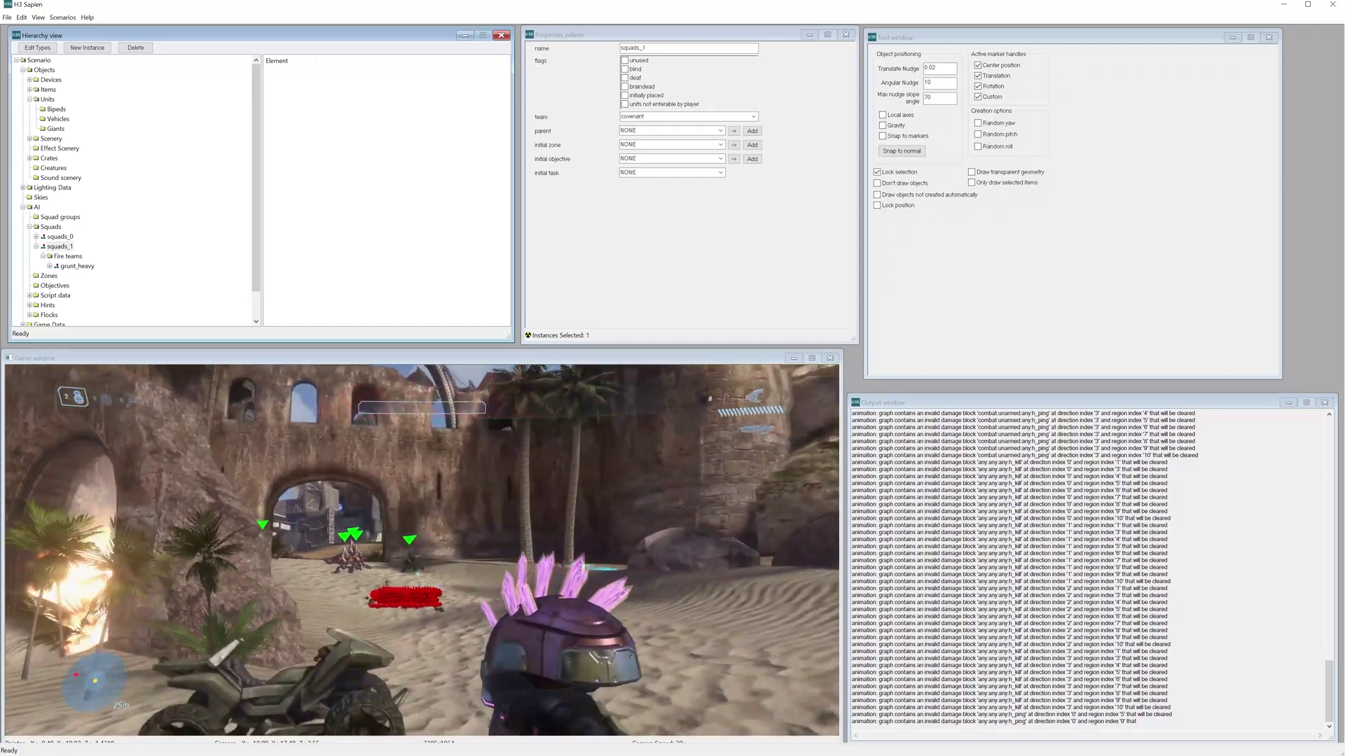
{"action": "key", "text": "w"}
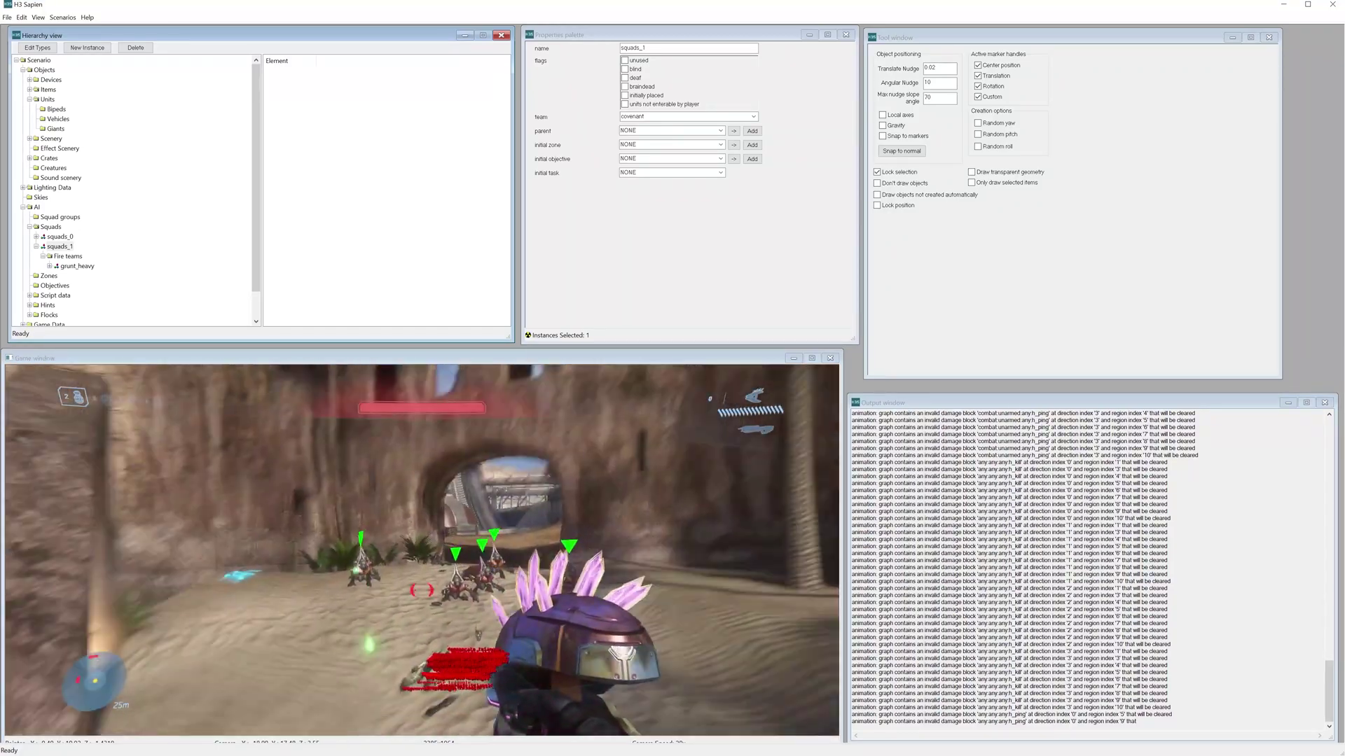
{"action": "key", "text": "a"}
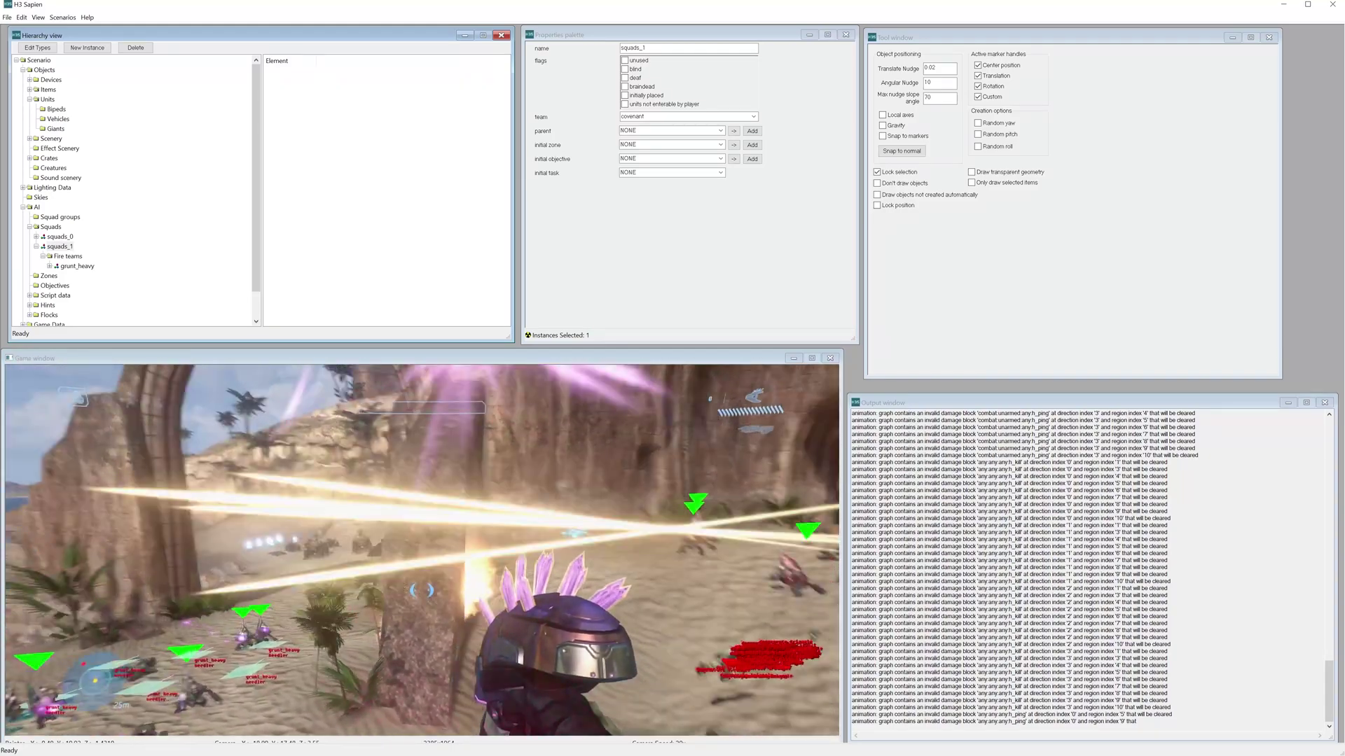
{"action": "key", "text": "s"}
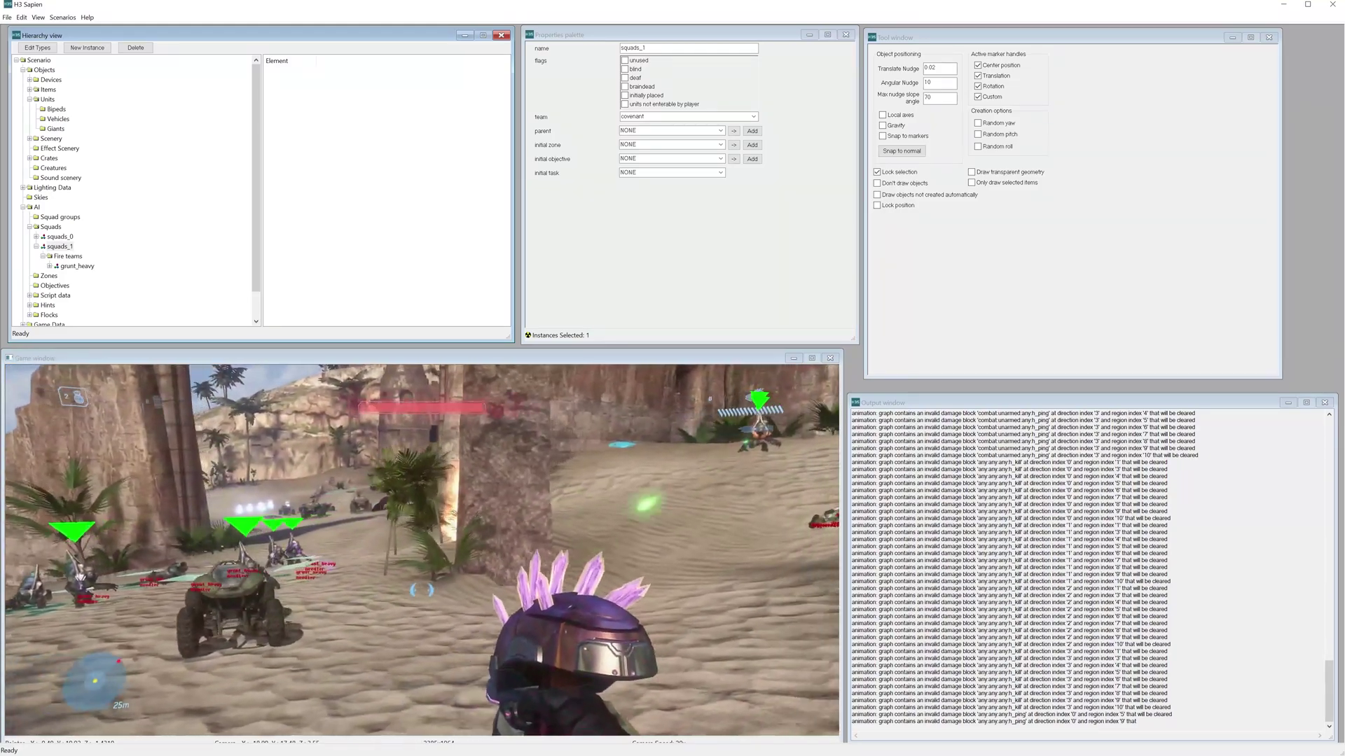
{"action": "key", "text": "Tab"}
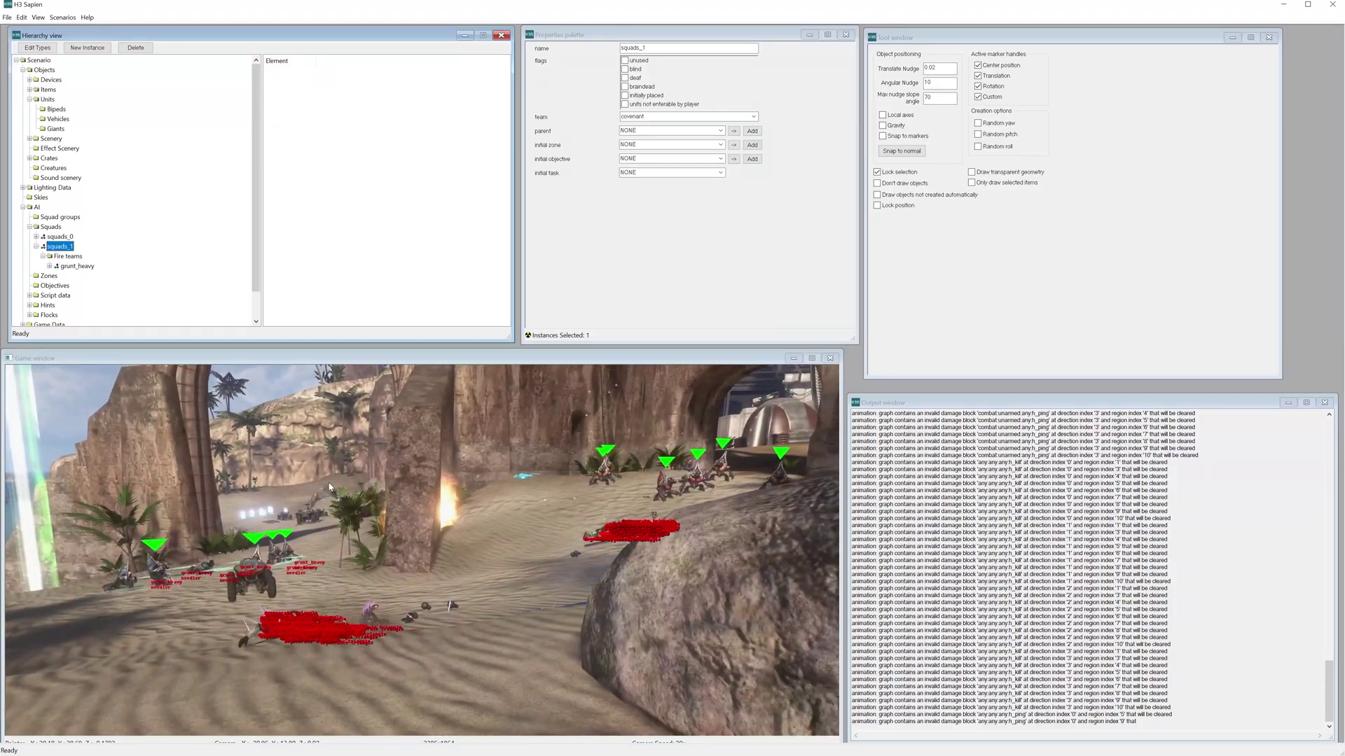